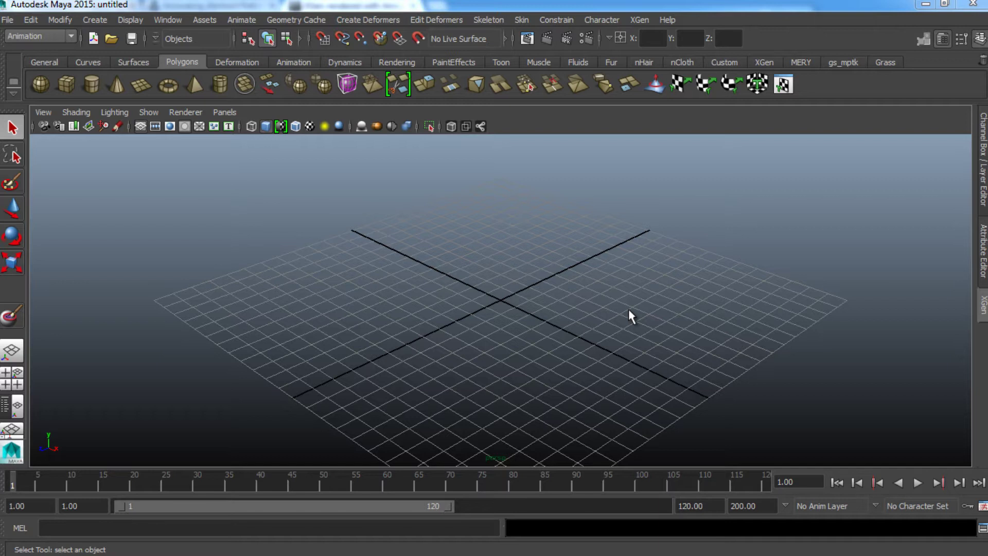
# Switch to the web browser and examine the gallery of XGen renders made with Arnold for Maya, closing the page when done
pyautogui.hotkey('alt', 'Tab')
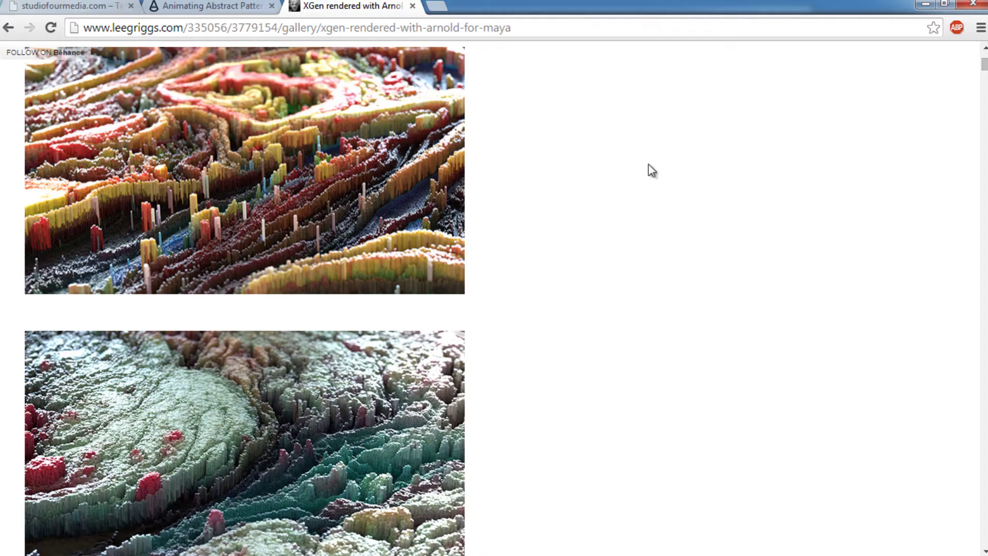
pyautogui.scroll(10, 651, 169)
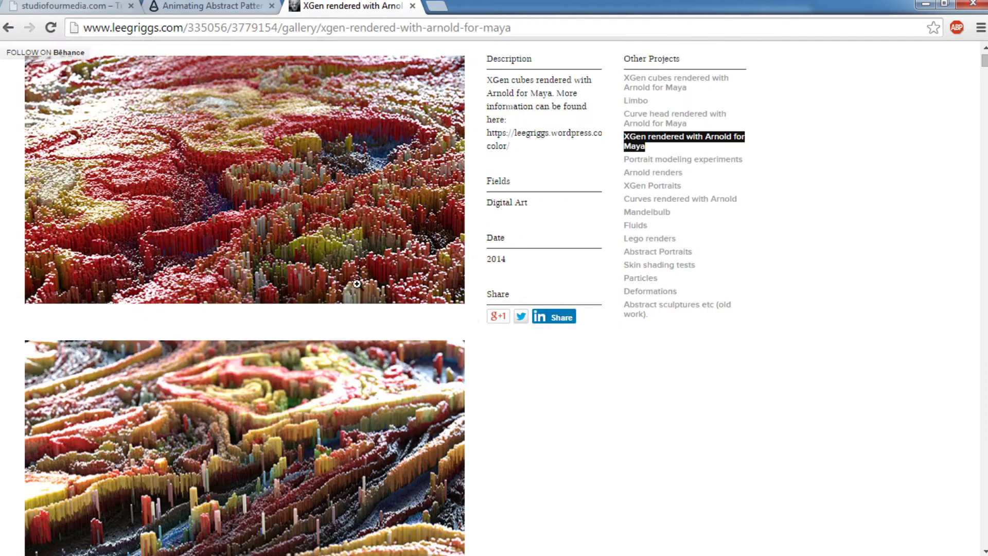
pyautogui.scroll(-10, 507, 338)
pyautogui.scroll(-1, 330, 346)
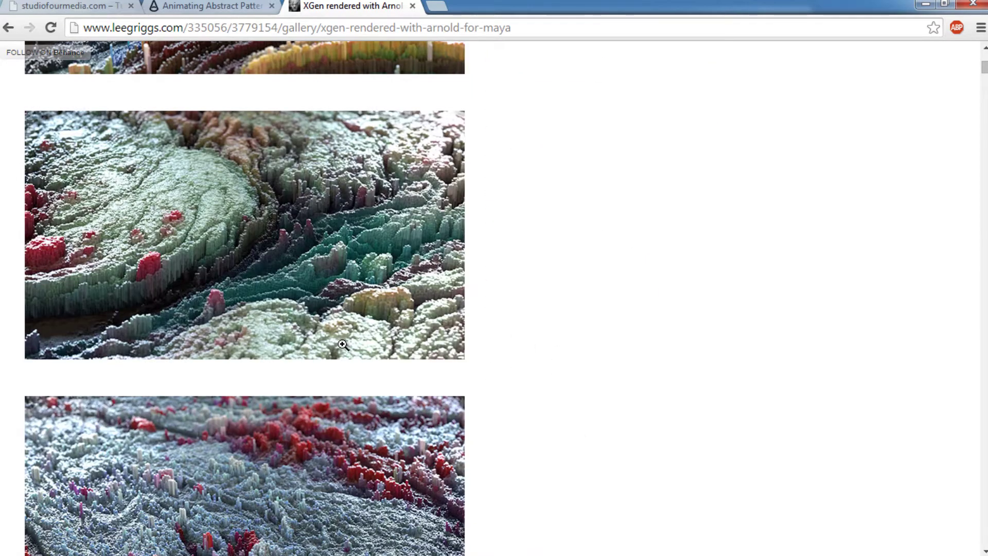
pyautogui.scroll(-3, 342, 344)
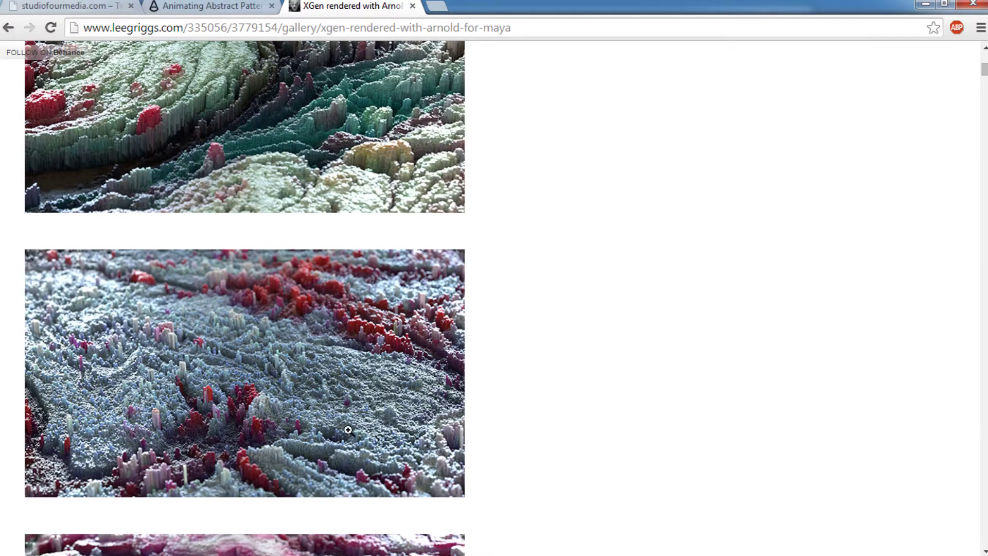
pyautogui.scroll(-4, 372, 357)
pyautogui.scroll(-1, 372, 357)
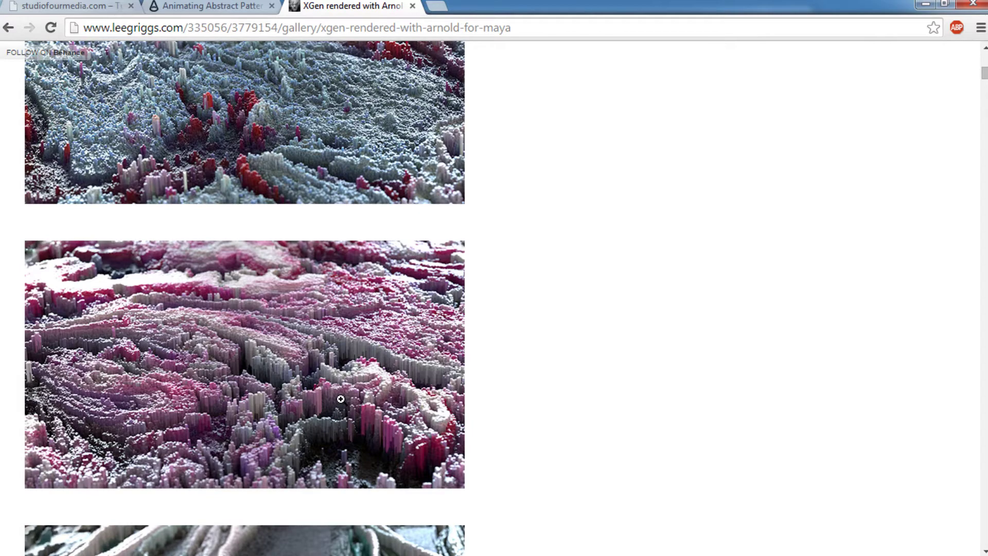
pyautogui.scroll(-3, 341, 396)
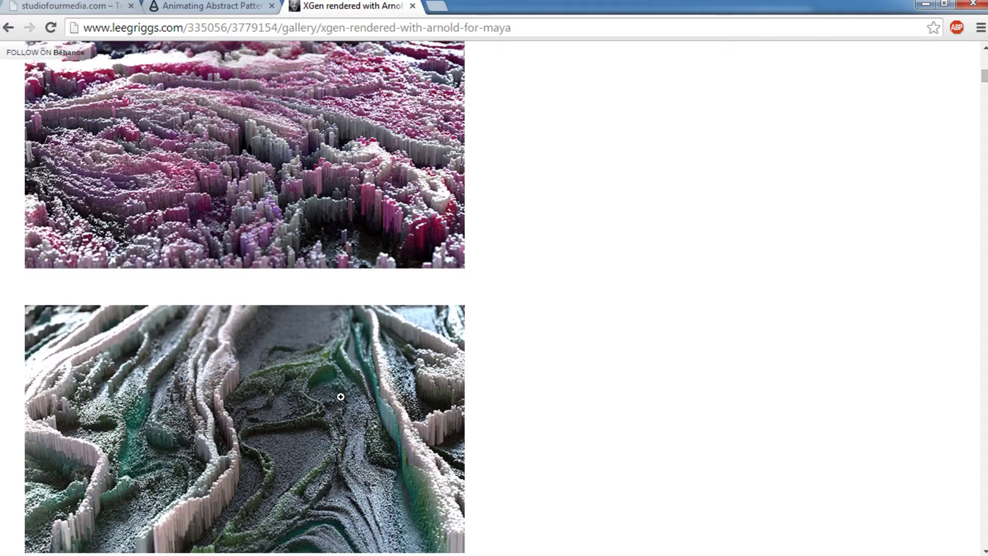
pyautogui.scroll(-3, 340, 396)
pyautogui.scroll(-2, 340, 396)
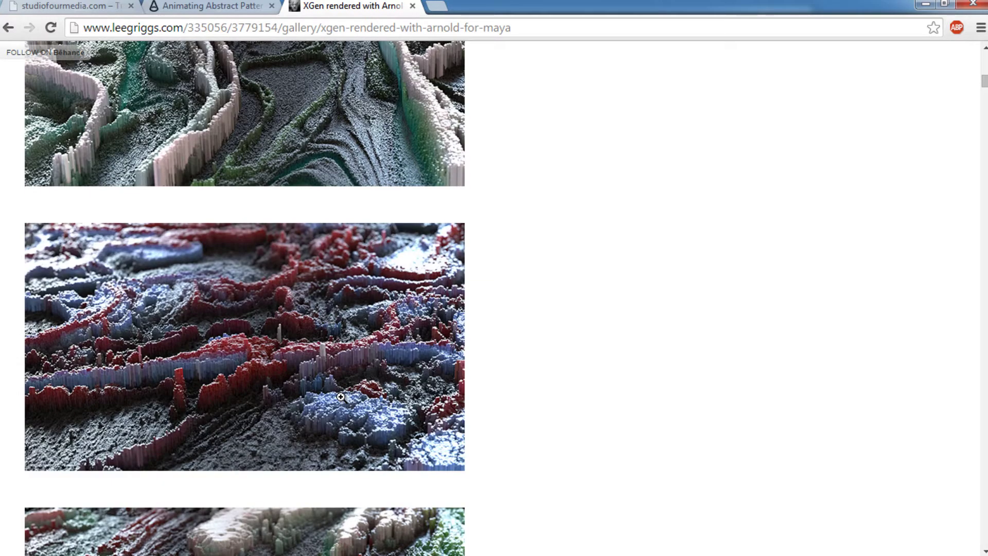
pyautogui.click(412, 6)
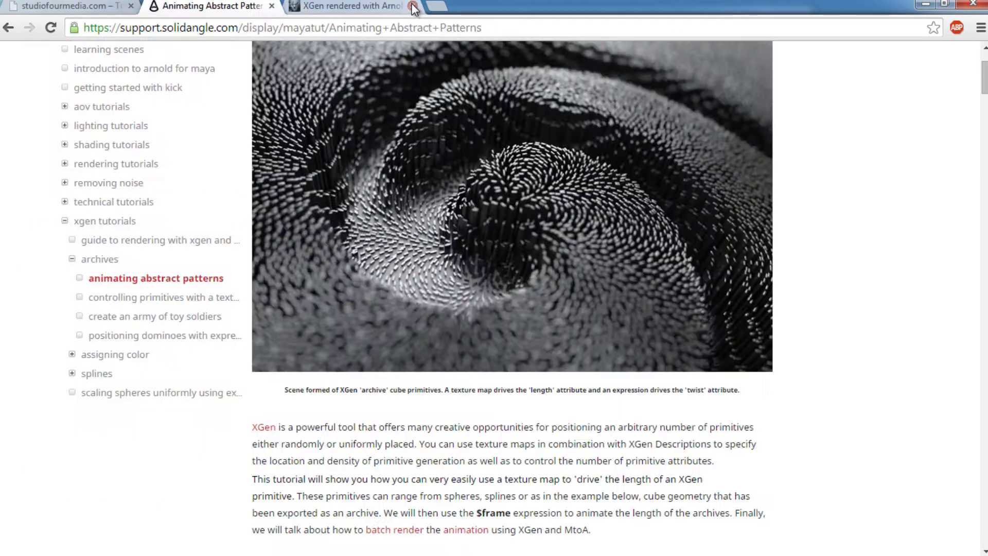
# Read the Animating Abstract Patterns tutorial from its introduction to the Twist Expression section, closing the page when done
pyautogui.scroll(2, 427, 251)
pyautogui.scroll(-1, 428, 252)
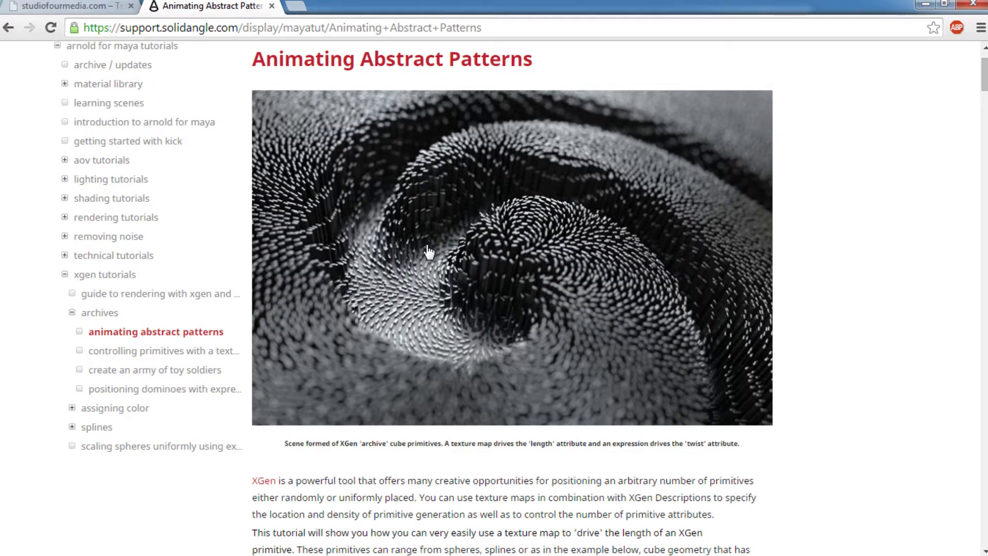
pyautogui.scroll(-2, 428, 252)
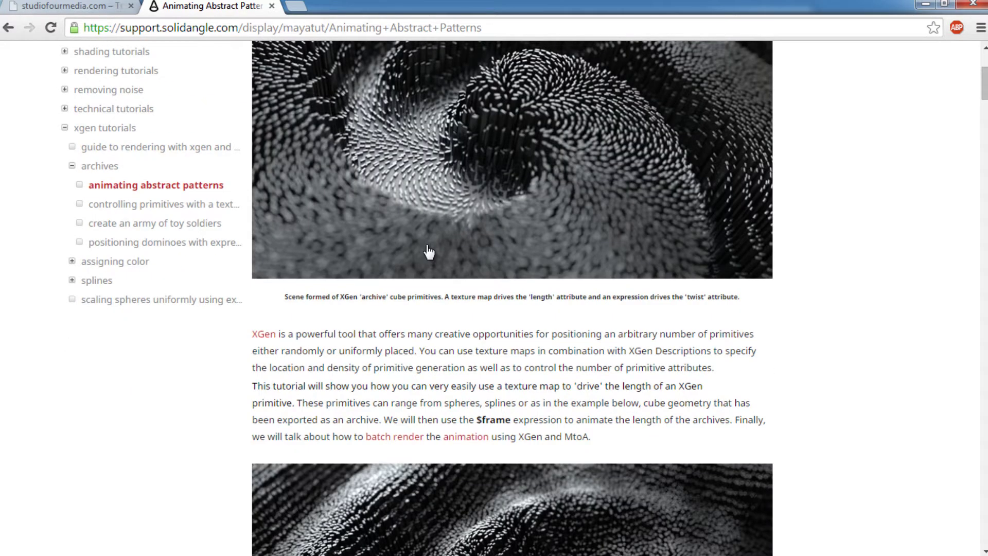
pyautogui.scroll(-2, 427, 253)
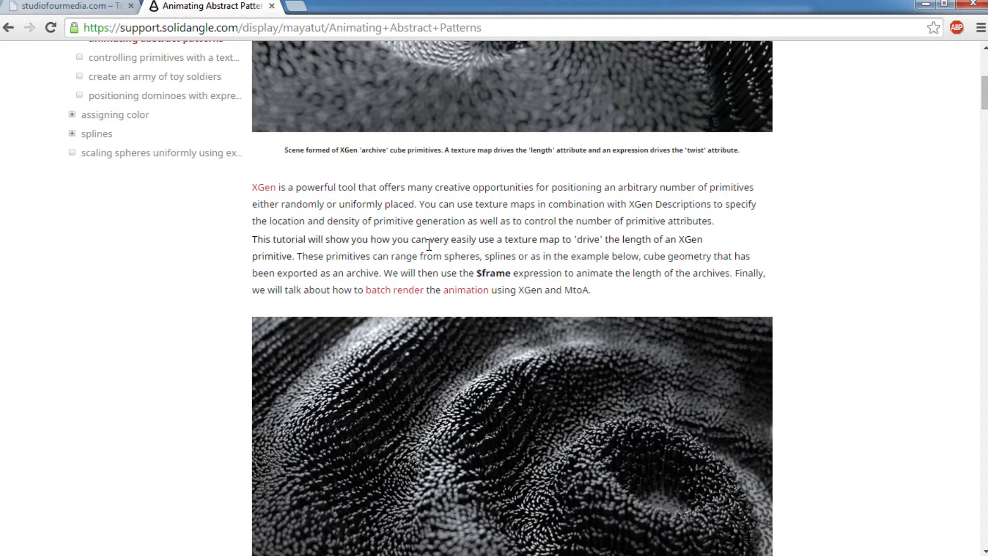
pyautogui.scroll(-3, 429, 244)
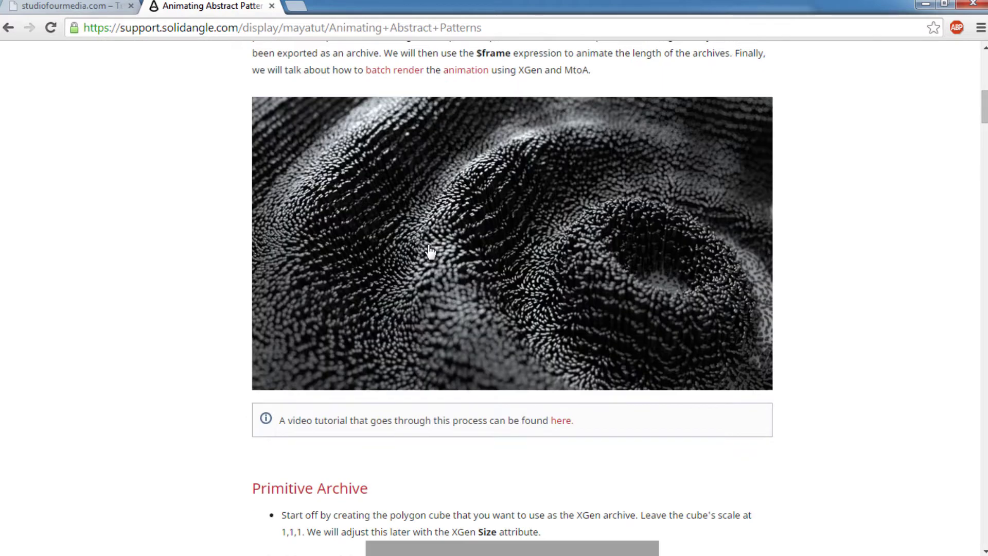
pyautogui.scroll(-6, 556, 314)
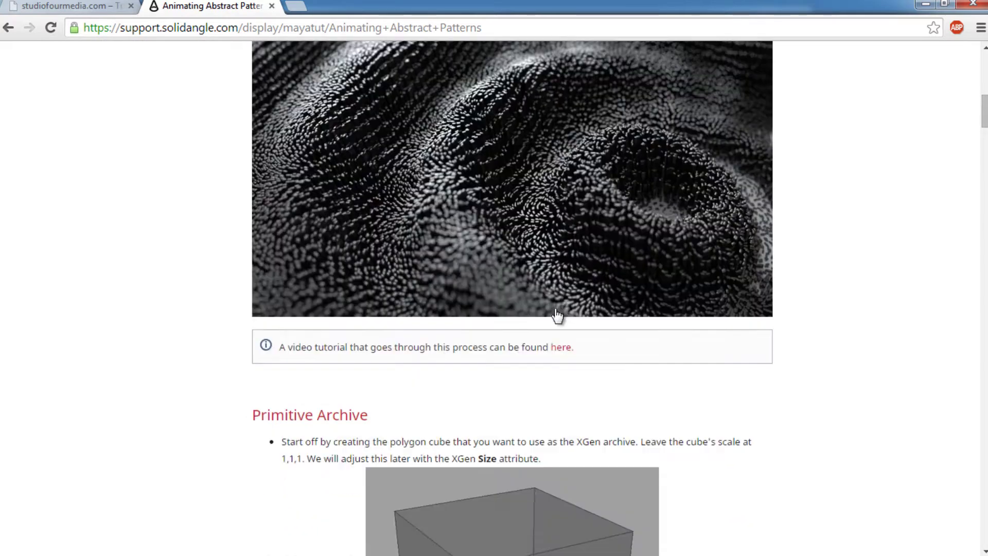
pyautogui.scroll(-1, 563, 315)
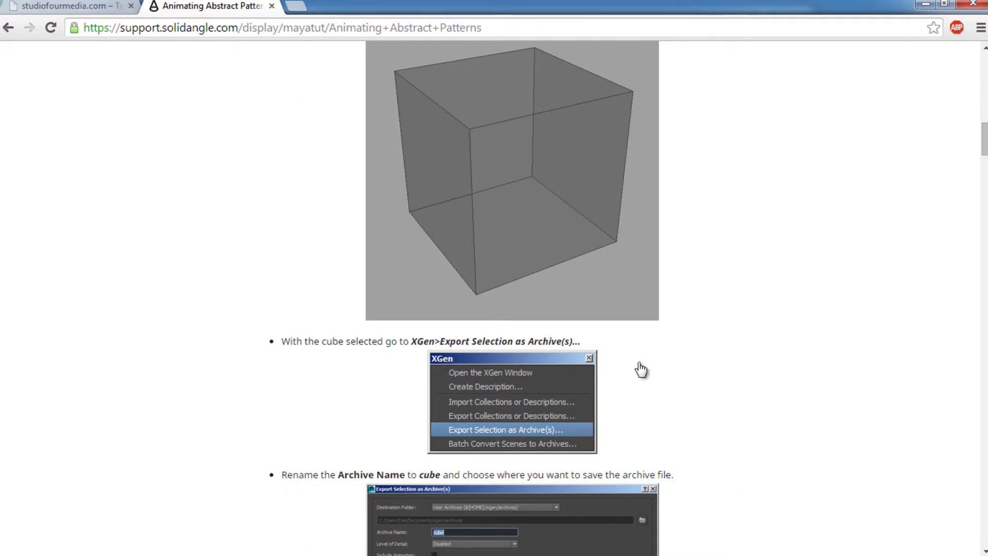
pyautogui.scroll(-6, 741, 355)
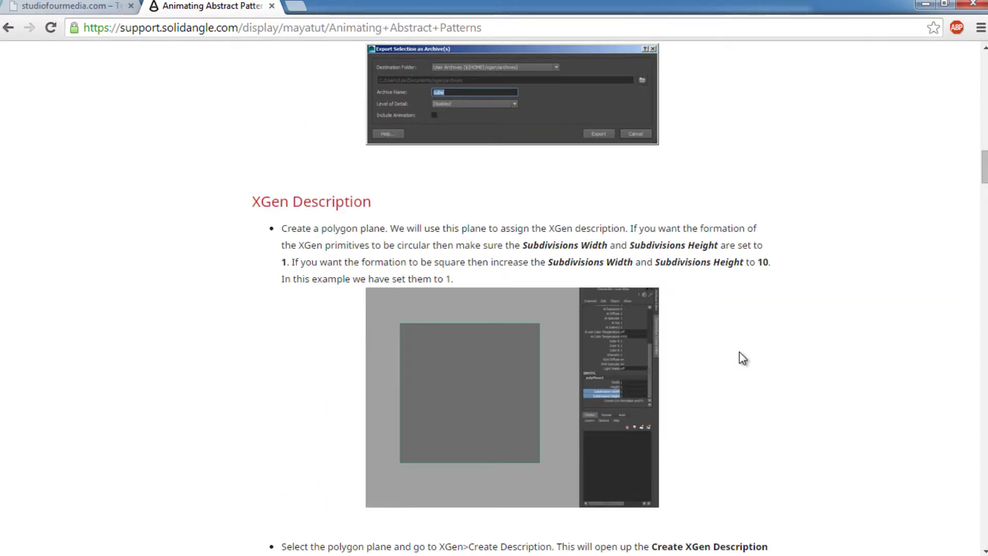
pyautogui.scroll(-3, 582, 206)
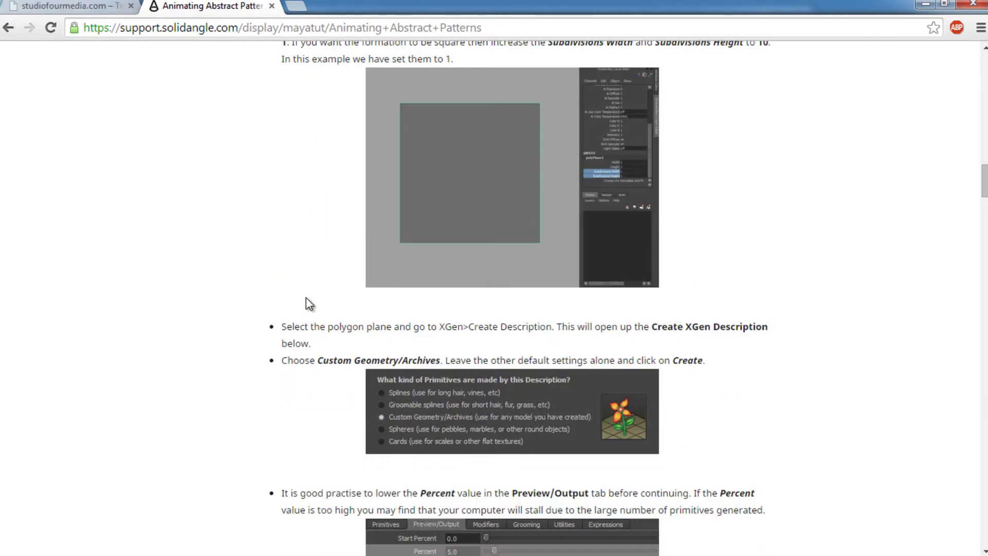
pyautogui.scroll(-2, 303, 268)
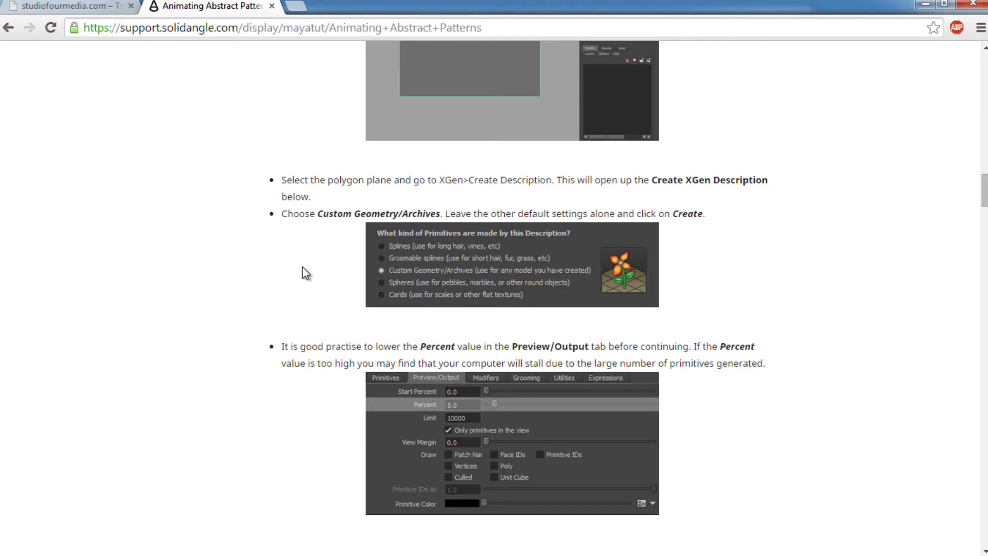
pyautogui.scroll(-1, 305, 271)
pyautogui.scroll(-1, 305, 271)
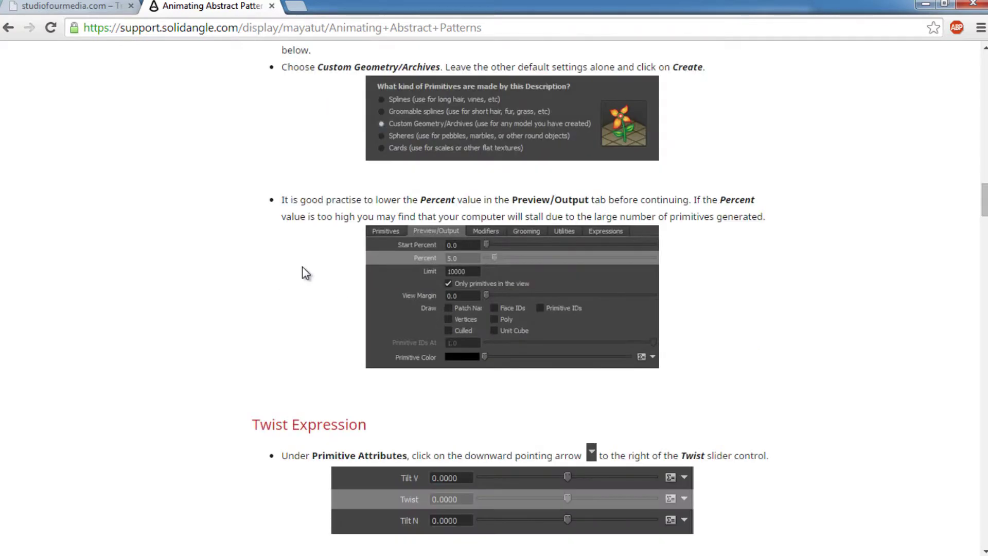
pyautogui.scroll(-1, 305, 272)
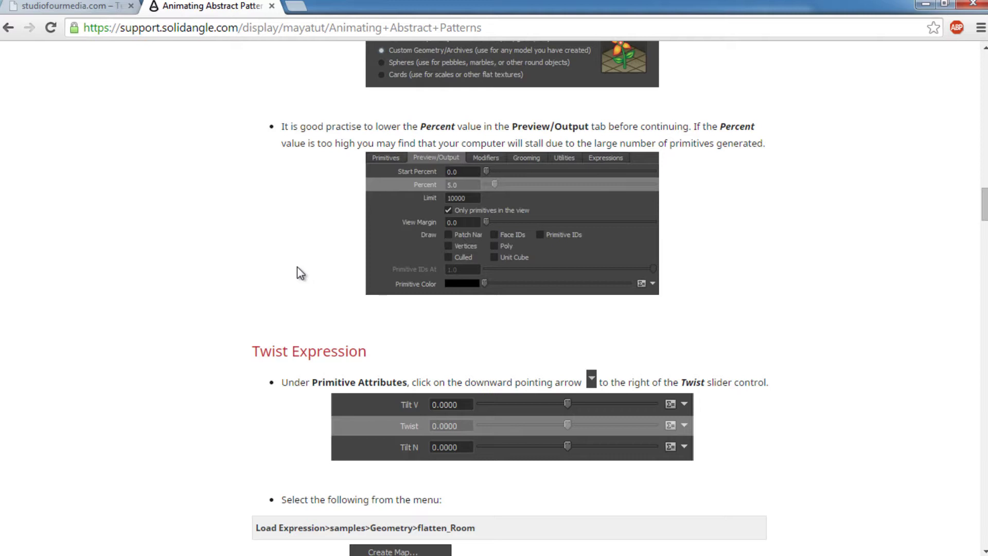
pyautogui.click(271, 6)
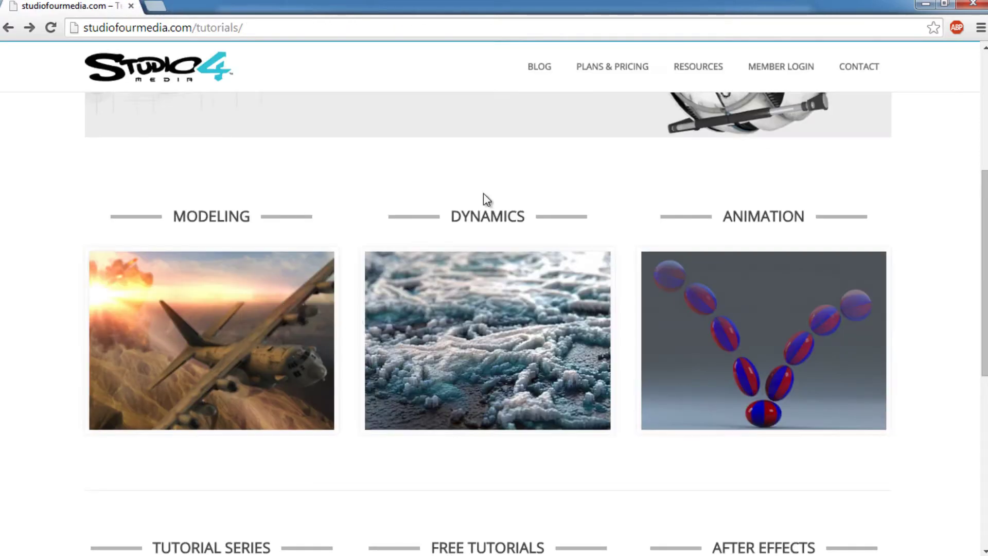
# Look through the Studio 4 Media tutorial categories and the Modeling tutorials, returning to the category overview
pyautogui.scroll(2, 300, 244)
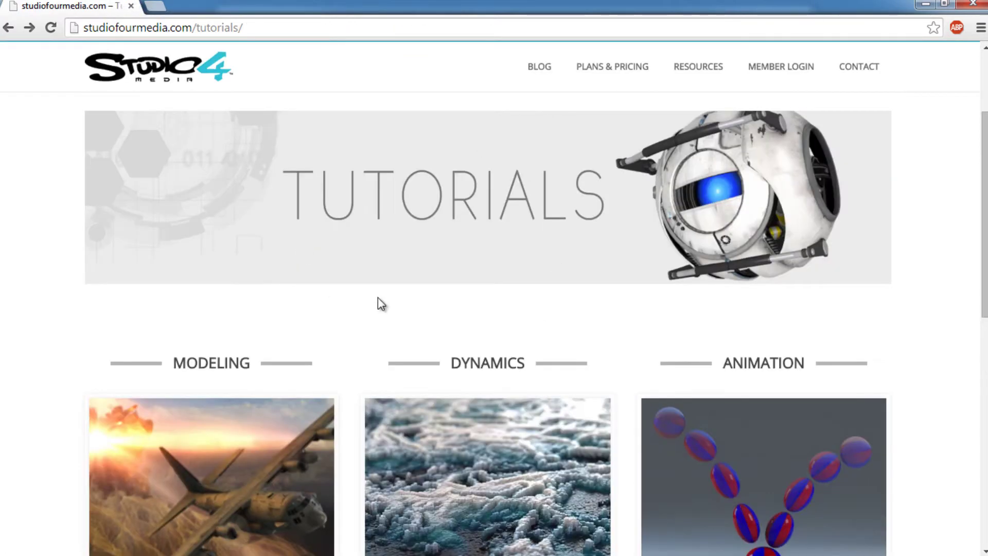
pyautogui.scroll(1, 418, 269)
pyautogui.scroll(-1, 418, 269)
pyautogui.scroll(-3, 413, 276)
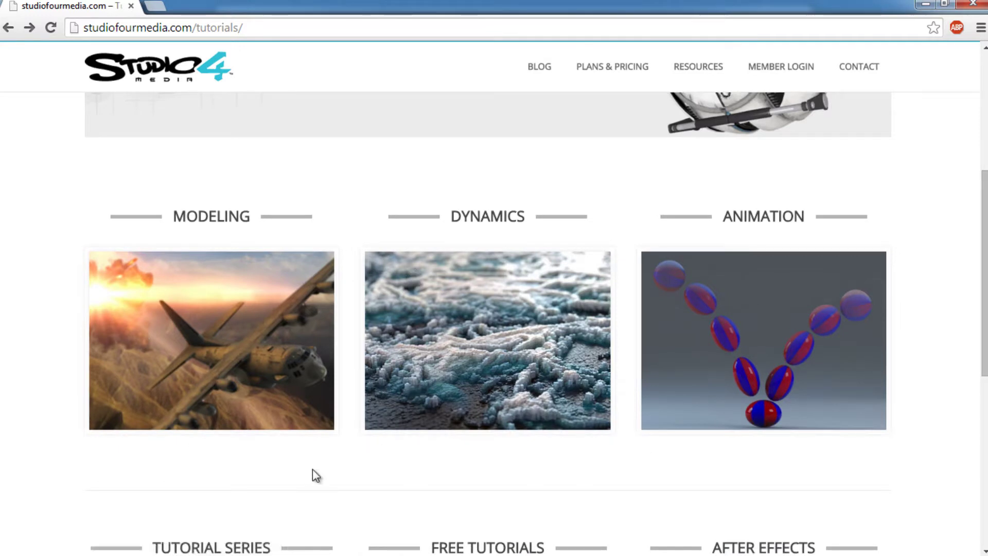
pyautogui.click(165, 363)
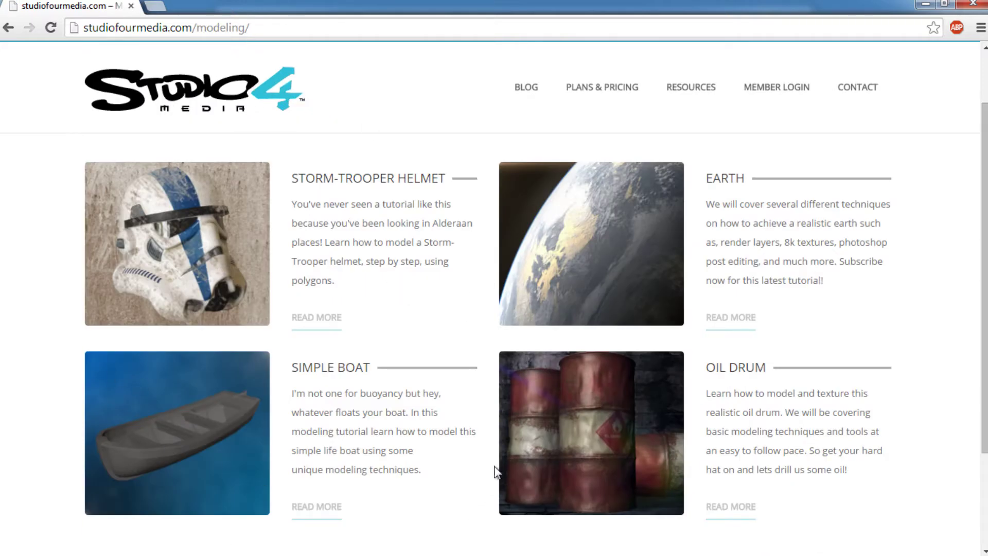
pyautogui.click(8, 27)
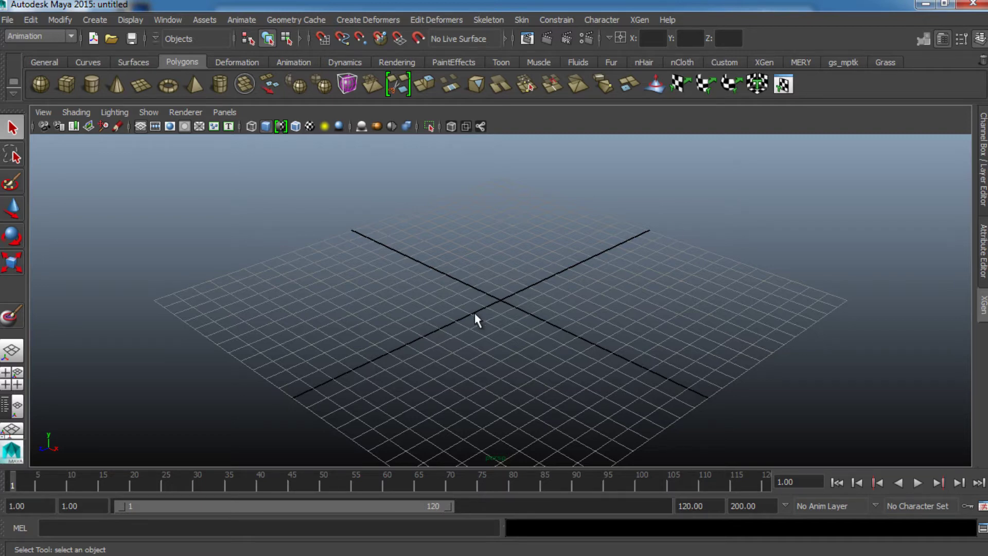
pyautogui.moveTo(476, 319)
pyautogui.keyDown('alt'); pyautogui.mouseDown()
pyautogui.moveTo(476, 329)
pyautogui.moveTo(586, 322)
pyautogui.moveTo(423, 321)
pyautogui.moveTo(542, 313)
pyautogui.moveTo(498, 319)
pyautogui.moveTo(483, 309)
pyautogui.mouseUp(); pyautogui.keyUp('alt')
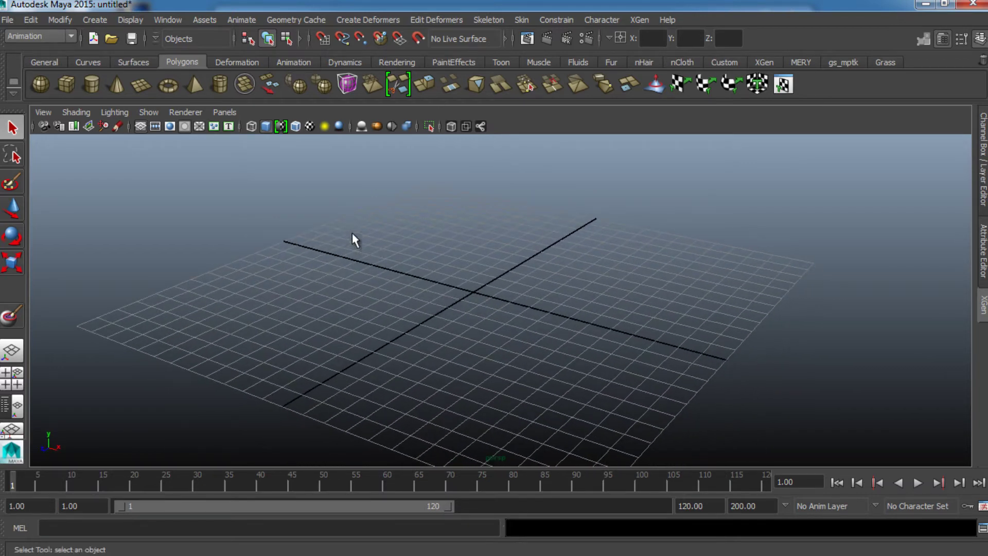
pyautogui.click(51, 36)
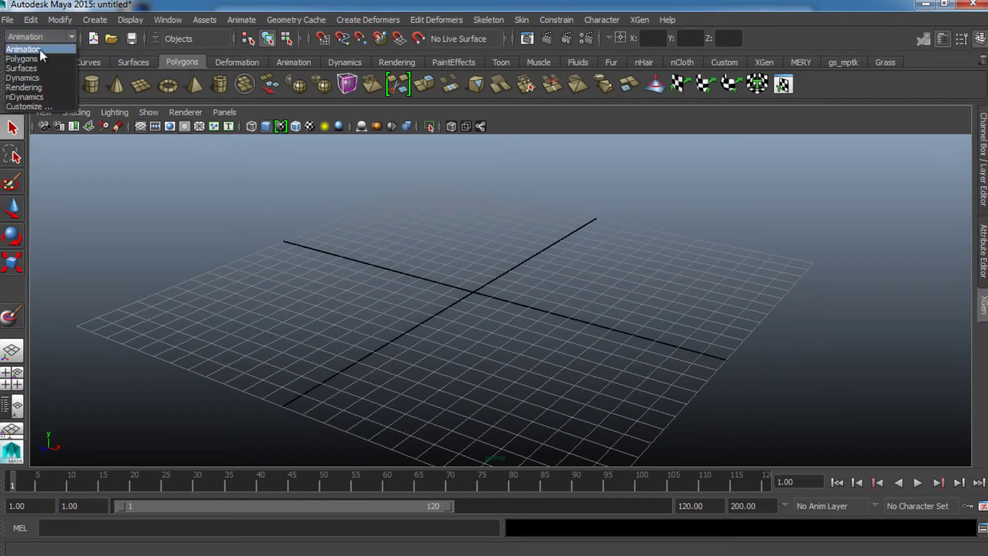
pyautogui.click(39, 50)
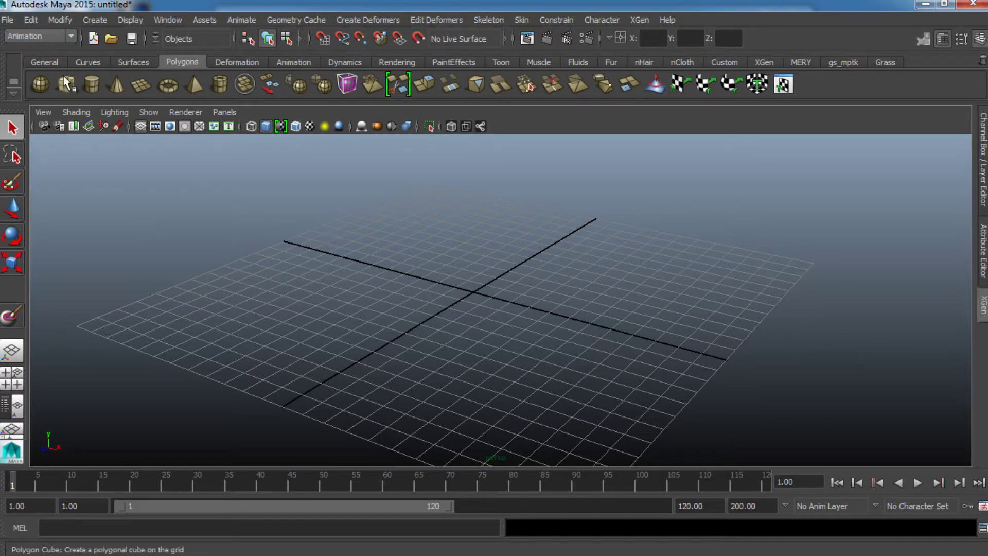
pyautogui.click(44, 62)
pyautogui.keyDown('alt'); pyautogui.moveTo(641, 329); pyautogui.dragTo(621, 335); pyautogui.keyUp('alt')
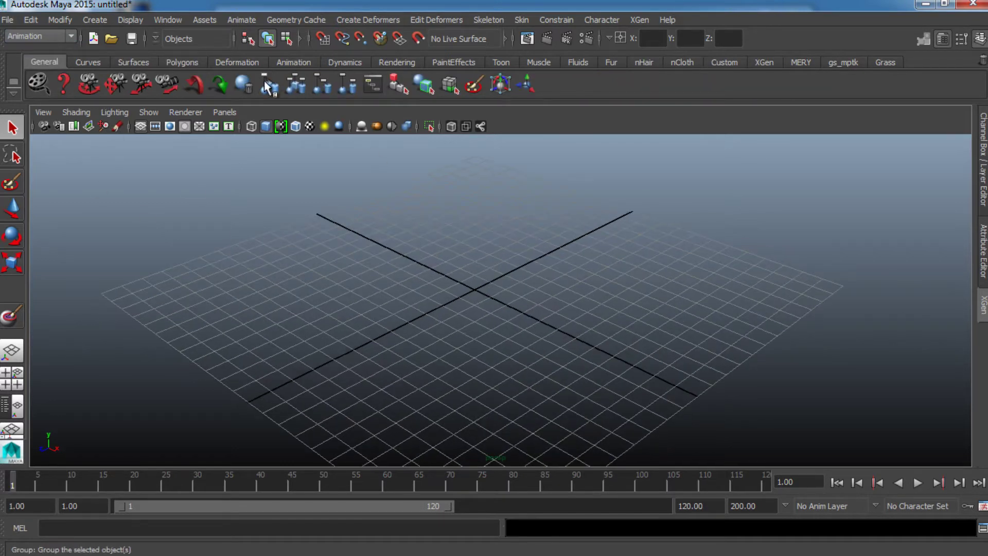
# Create a polygon plane at the centre of the grid
pyautogui.click(98, 20)
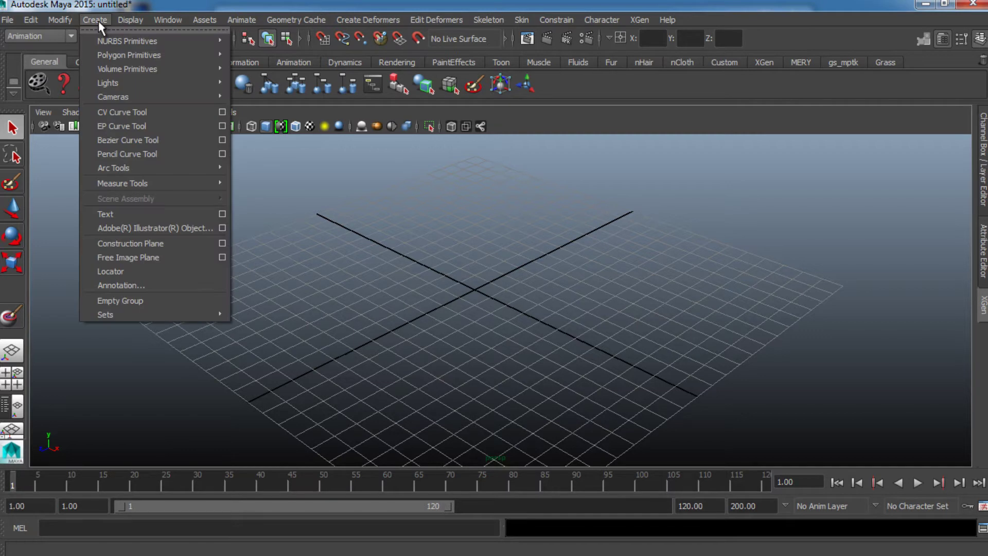
pyautogui.moveTo(116, 41)
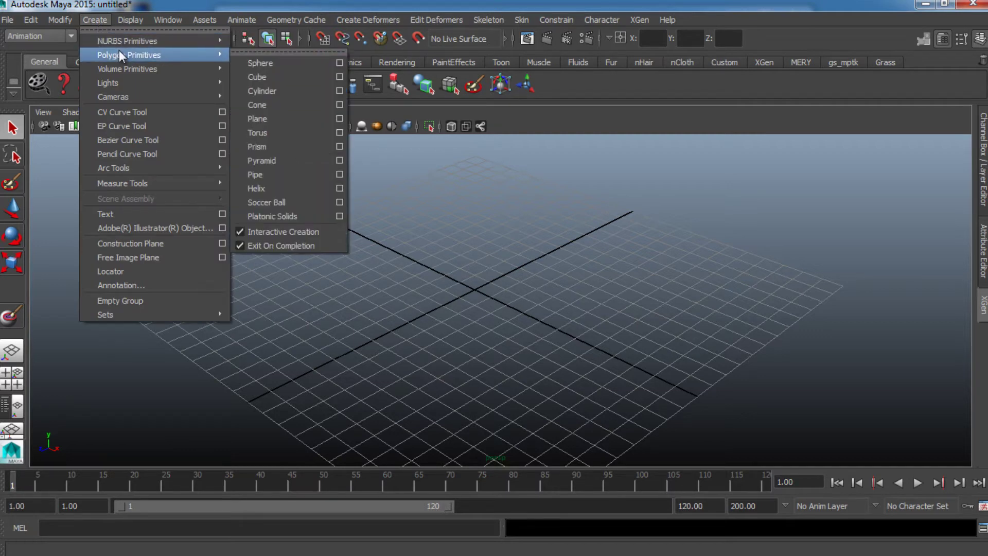
pyautogui.click(282, 120)
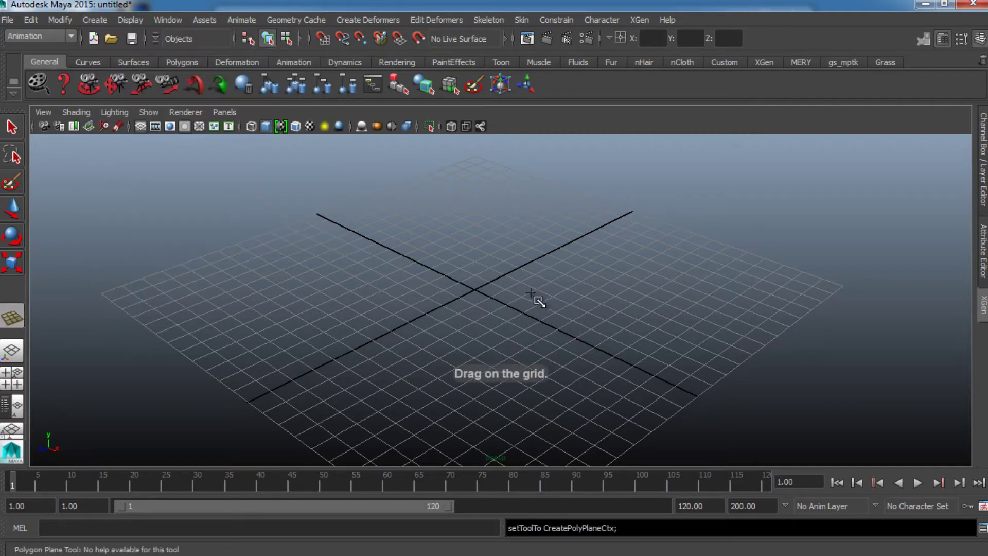
pyautogui.click(474, 292)
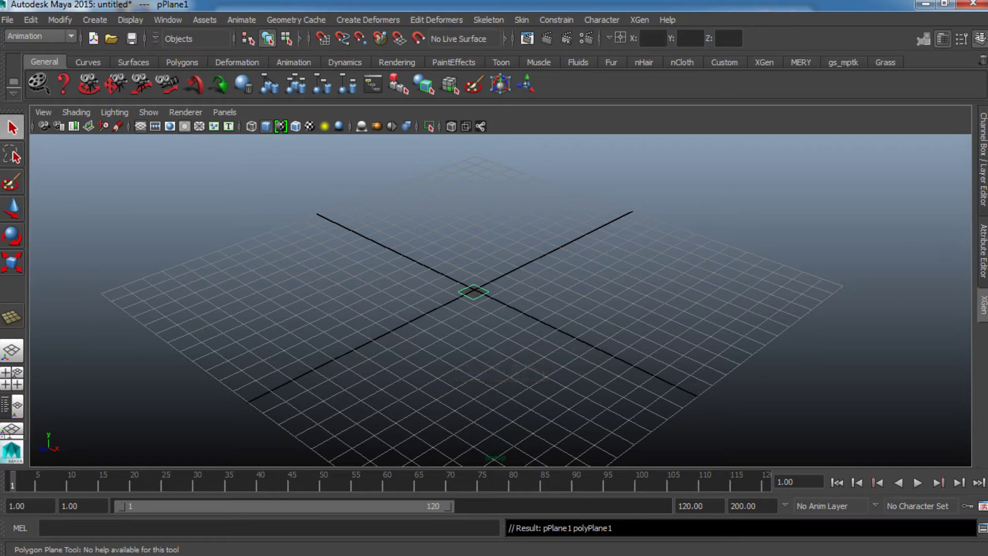
# Set the plane's Scale X, Scale Y and Scale Z to 120
pyautogui.click(983, 161)
pyautogui.scroll(-3, 920, 230)
pyautogui.scroll(2, 915, 238)
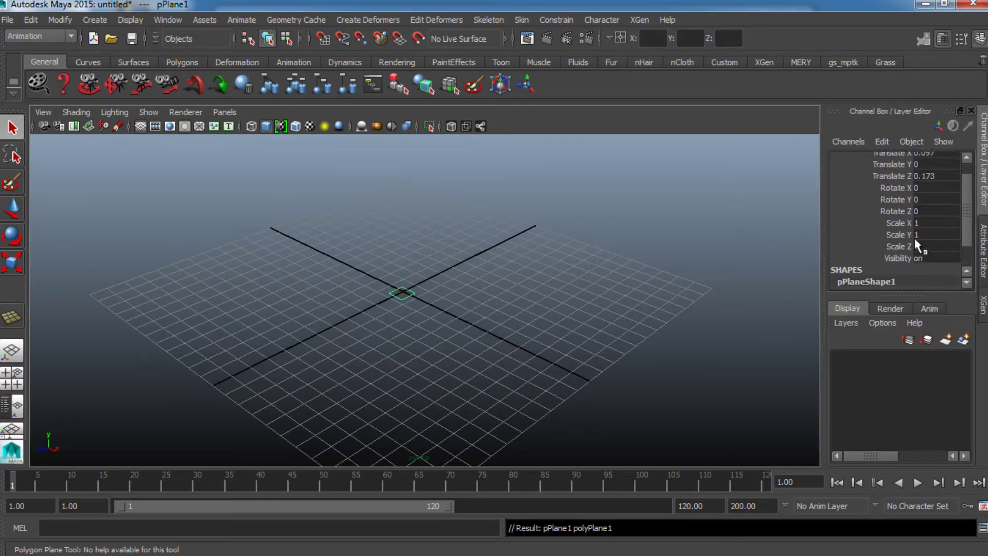
pyautogui.write('120')
pyautogui.press('Return')
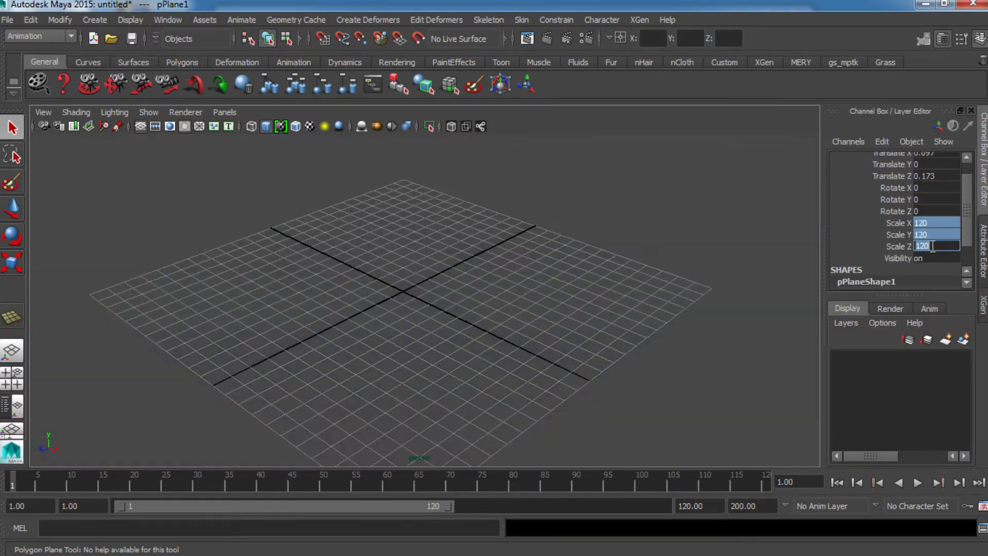
pyautogui.scroll(-5, 615, 252)
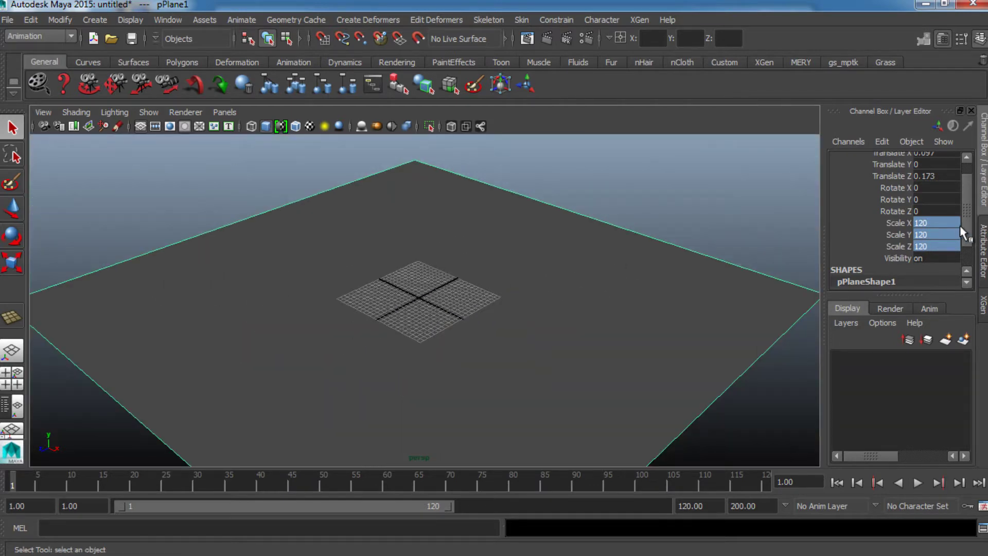
# Set the plane's Subdivisions Width and Subdivisions Height to 20 in its polyPlane1 inputs
pyautogui.scroll(-2, 941, 227)
pyautogui.keyDown('alt'); pyautogui.moveTo(569, 277); pyautogui.dragTo(602, 281); pyautogui.keyUp('alt')
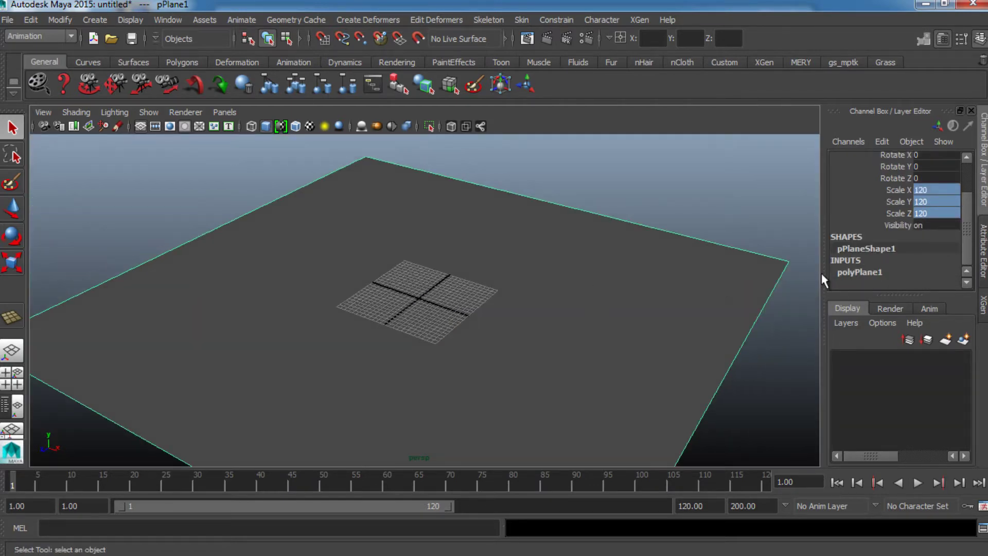
pyautogui.click(876, 270)
pyautogui.scroll(-2, 879, 254)
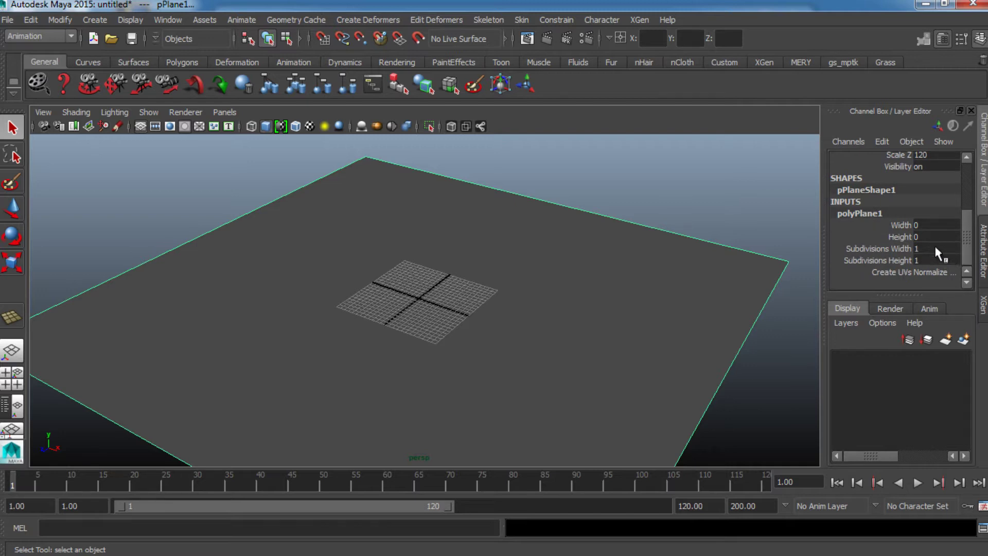
pyautogui.moveTo(935, 247)
pyautogui.mouseDown()
pyautogui.moveTo(935, 268)
pyautogui.moveTo(924, 258)
pyautogui.mouseUp()
pyautogui.click(910, 249)
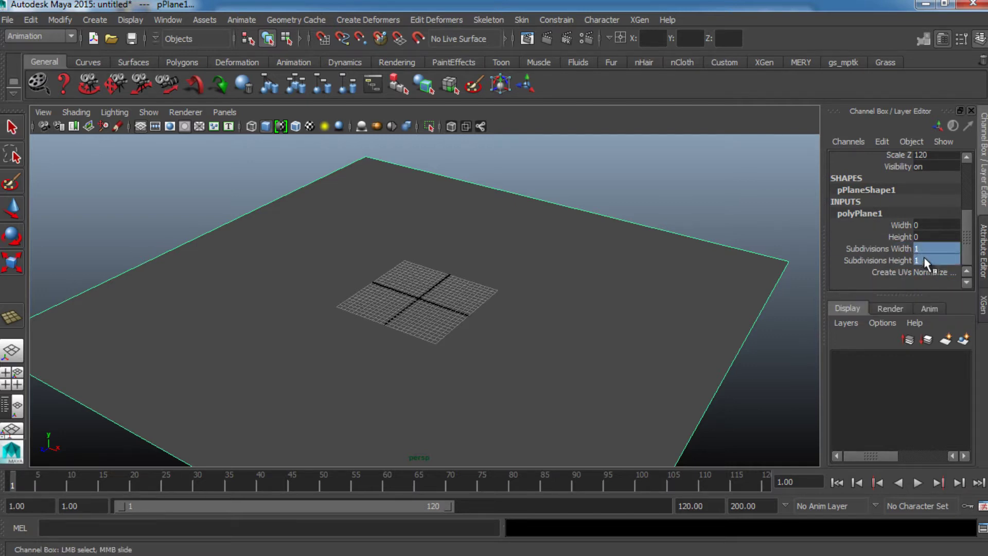
pyautogui.write('20')
pyautogui.press('Return')
pyautogui.scroll(-3, 606, 266)
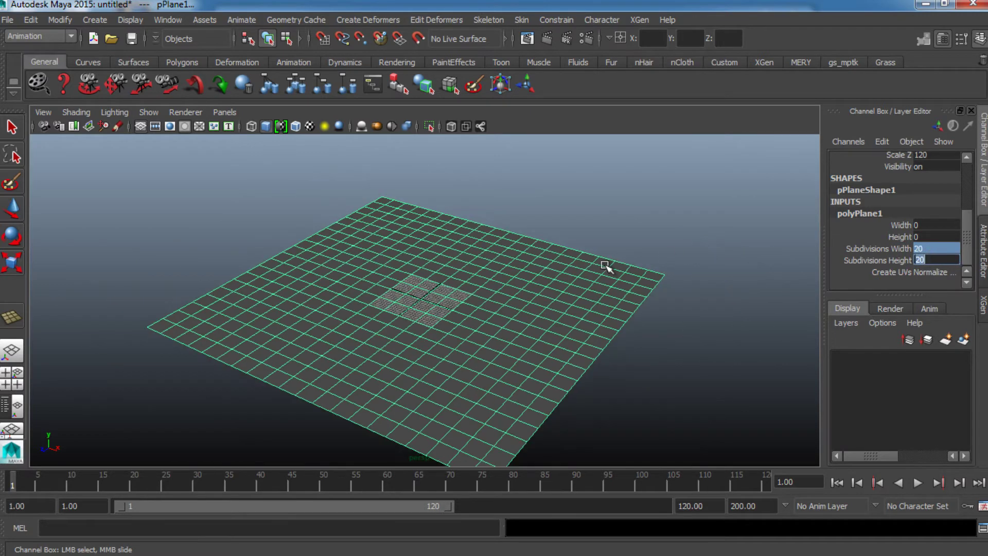
pyautogui.moveTo(525, 359)
pyautogui.keyDown('alt'); pyautogui.mouseDown()
pyautogui.moveTo(632, 371)
pyautogui.moveTo(535, 371)
pyautogui.mouseUp(); pyautogui.keyUp('alt')
# Deselect the plane and hide the grid in the perspective view
pyautogui.click(702, 330)
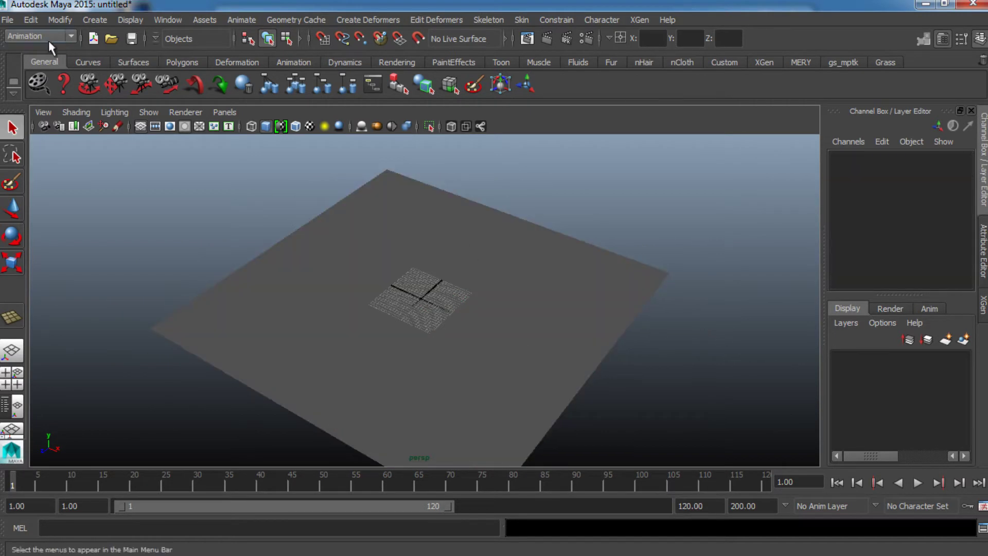
pyautogui.click(140, 126)
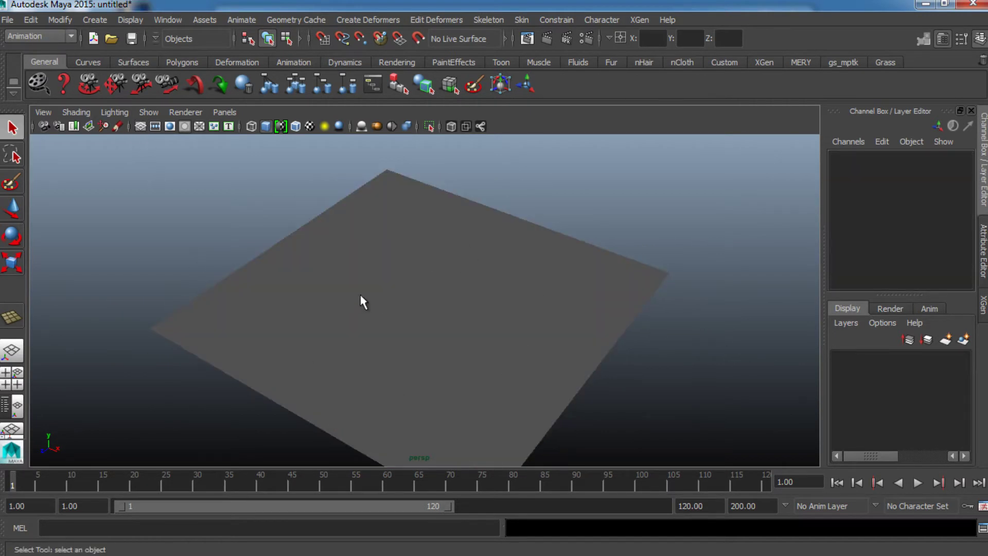
pyautogui.keyDown('alt'); pyautogui.moveTo(362, 301); pyautogui.dragTo(458, 332); pyautogui.keyUp('alt')
pyautogui.scroll(-2, 459, 333)
pyautogui.keyDown('alt'); pyautogui.moveTo(652, 334); pyautogui.dragTo(610, 339); pyautogui.keyUp('alt')
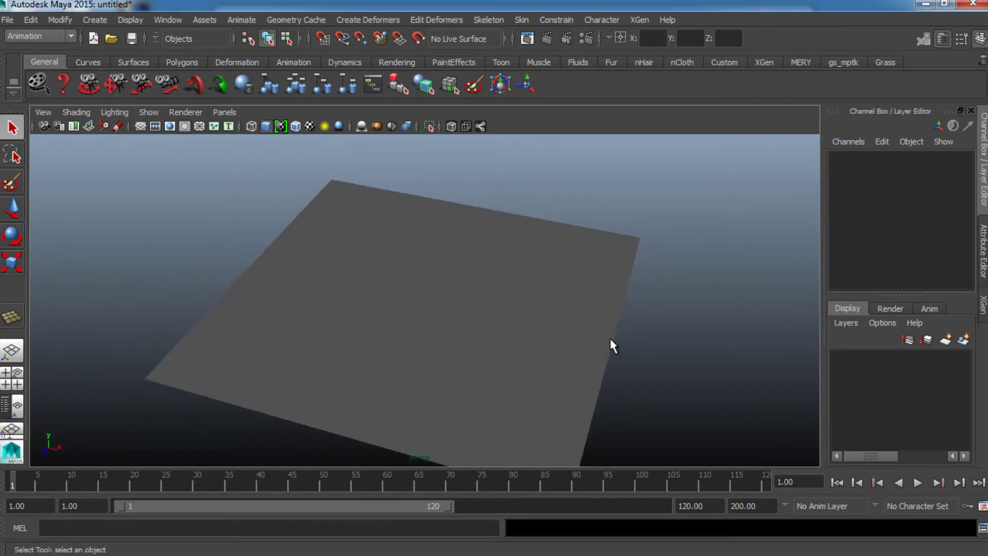
# Select the plane and open the XGen window, narrowing it to leave more room for the viewport
pyautogui.click(547, 297)
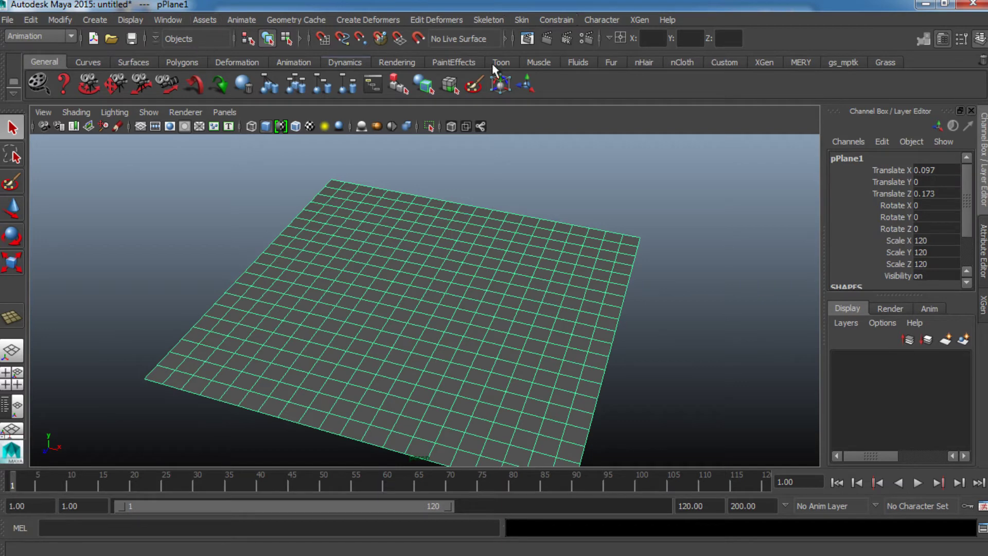
pyautogui.click(640, 18)
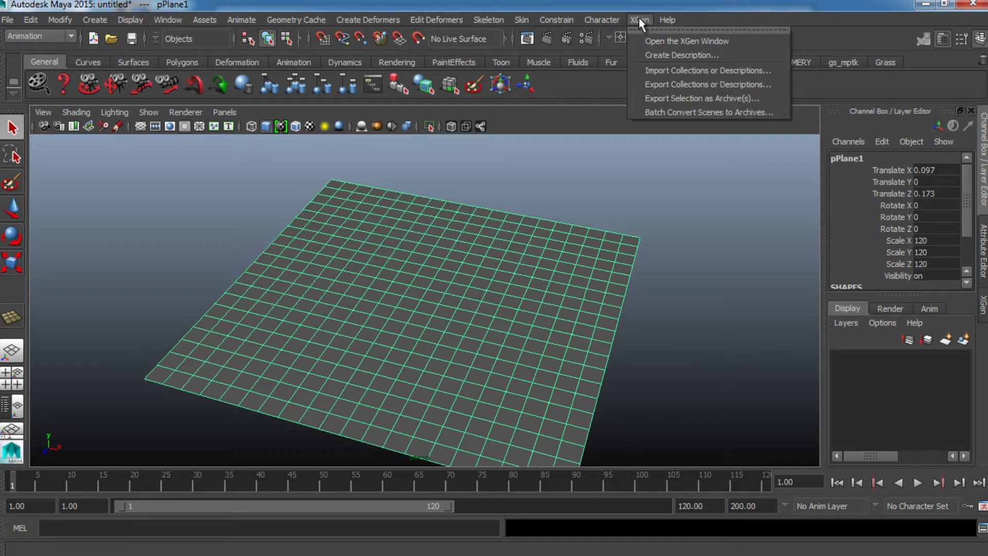
pyautogui.click(668, 41)
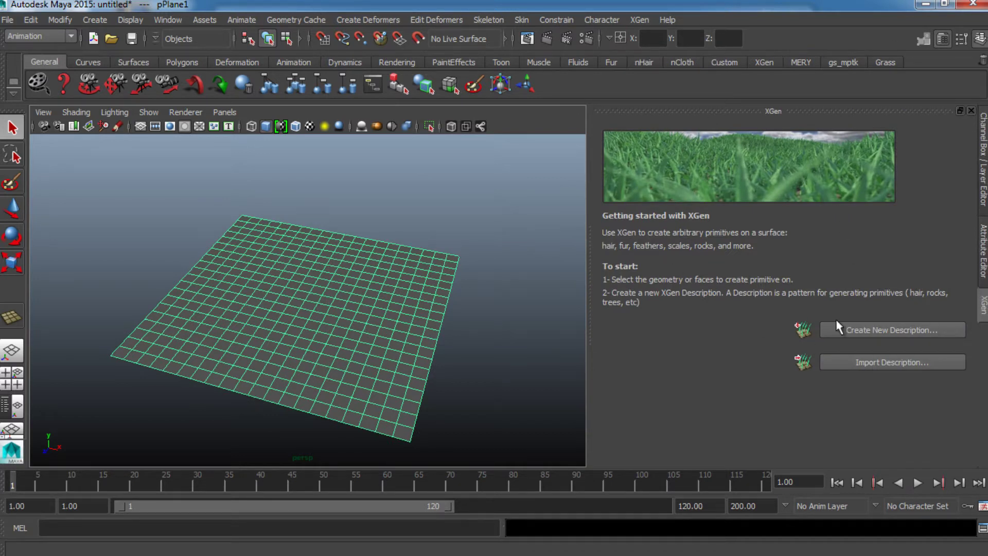
pyautogui.moveTo(593, 277); pyautogui.dragTo(661, 275)
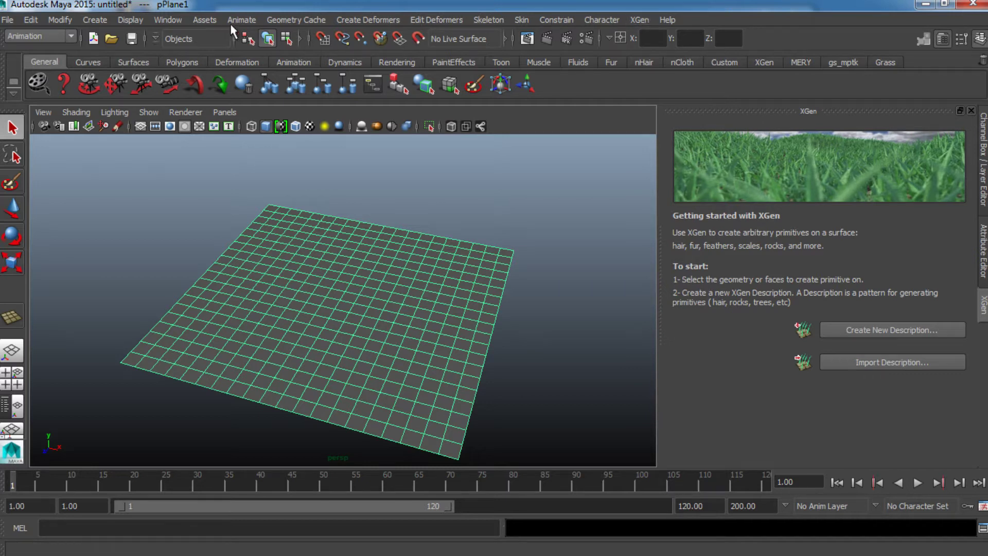
# Check in the Plug-in Manager whether the XGen plug-ins xgenToolkit.ml and xgenMR.py are loaded, closing it when done
pyautogui.click(168, 19)
pyautogui.moveTo(227, 97)
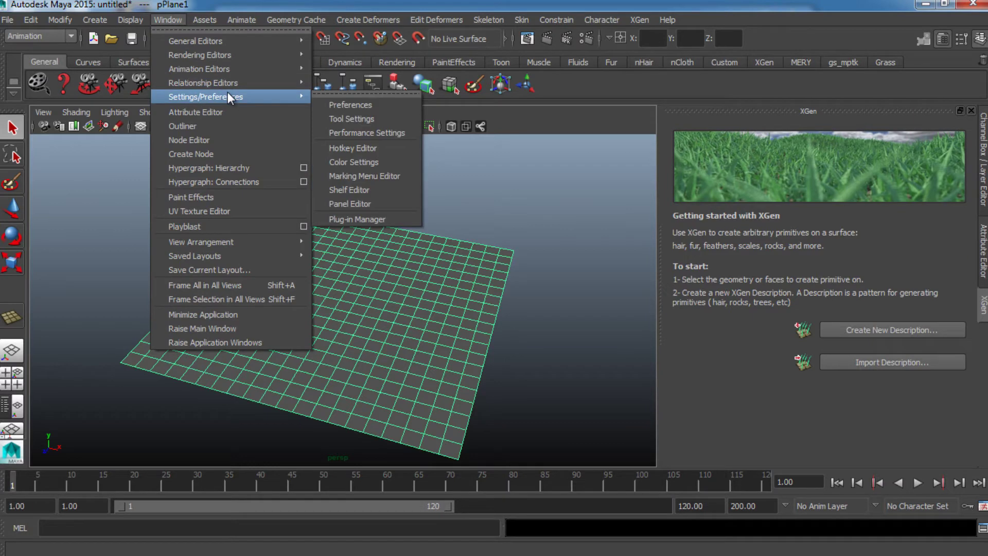
pyautogui.click(384, 219)
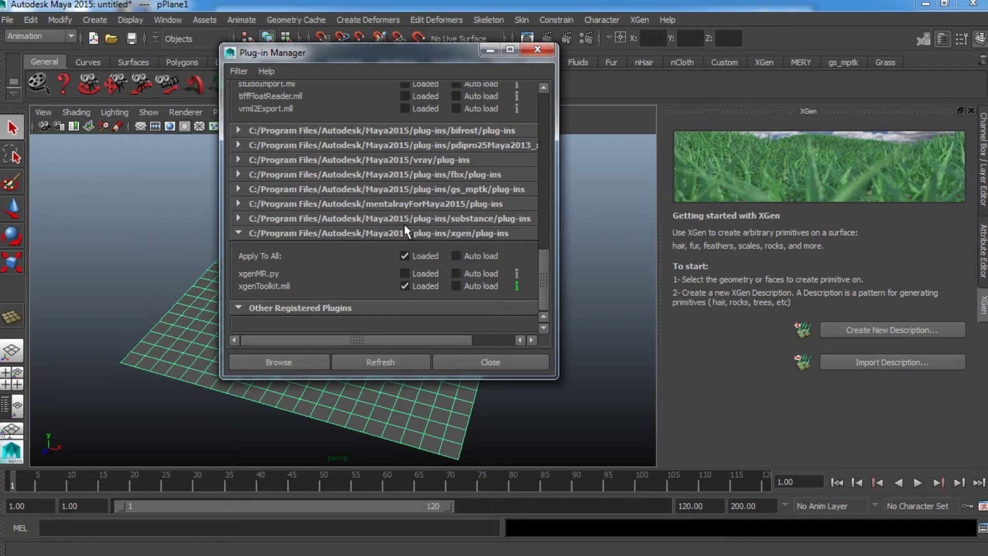
pyautogui.scroll(15, 405, 224)
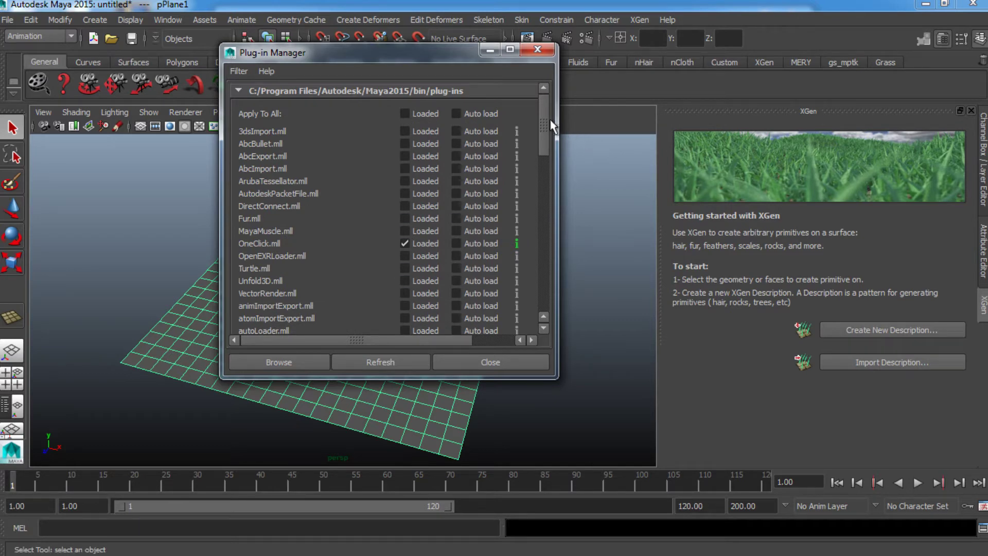
pyautogui.moveTo(545, 118); pyautogui.dragTo(545, 274)
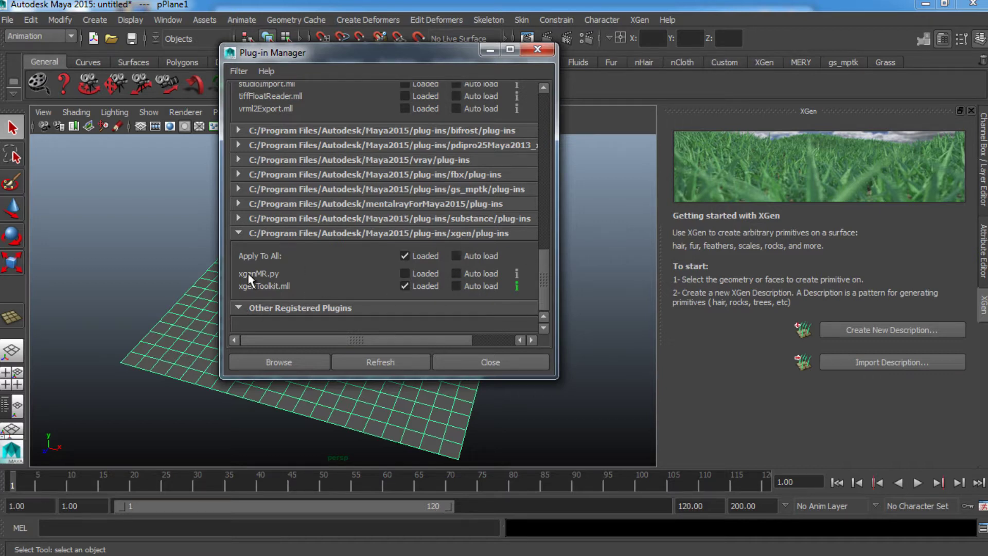
pyautogui.click(512, 364)
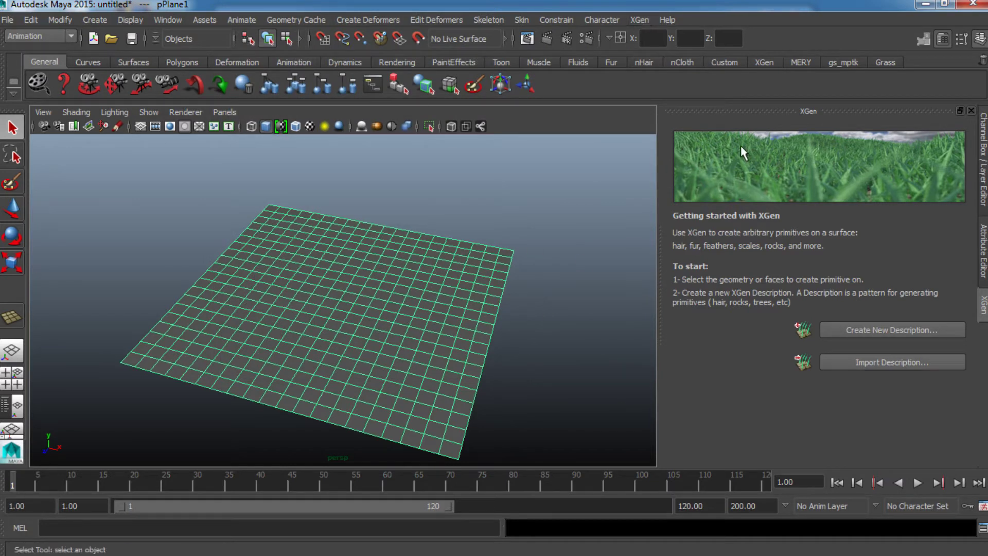
# Start a new XGen description for the plane with Custom Geometry/Archives as its primitive kind
pyautogui.click(639, 20)
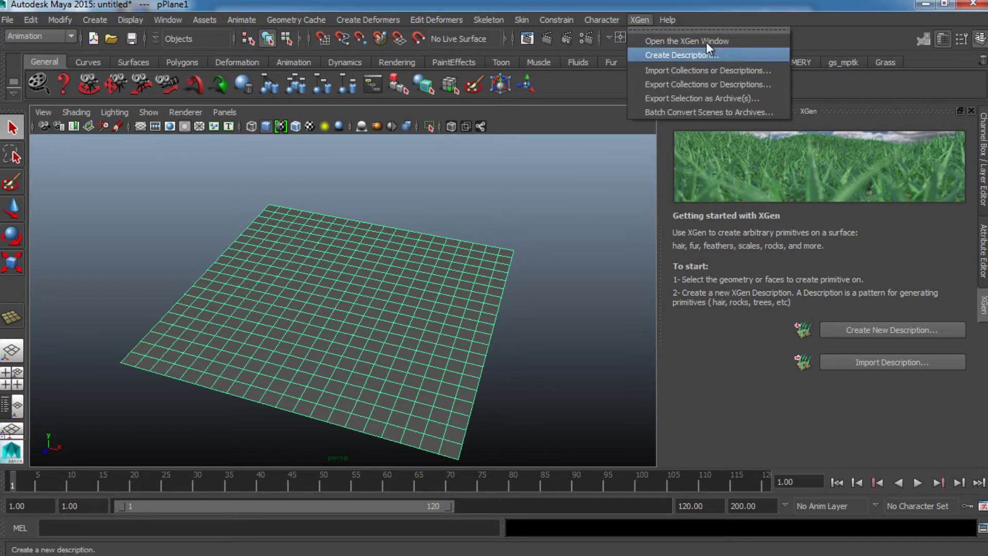
pyautogui.click(821, 270)
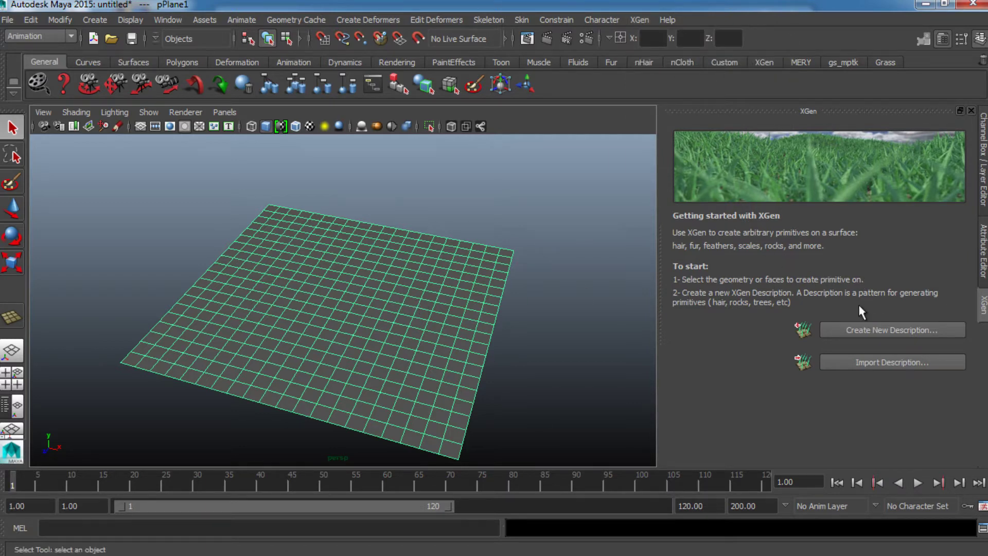
pyautogui.click(899, 330)
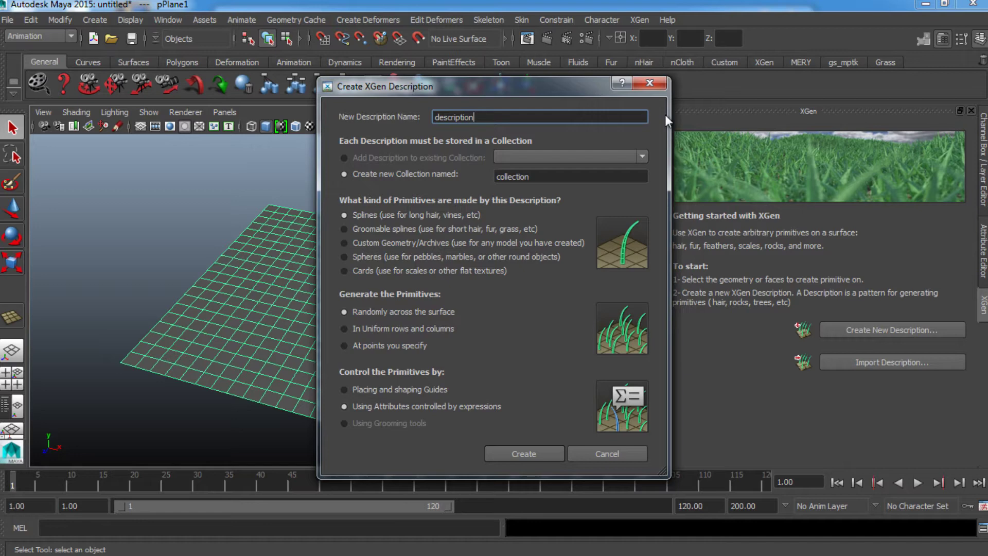
pyautogui.click(406, 236)
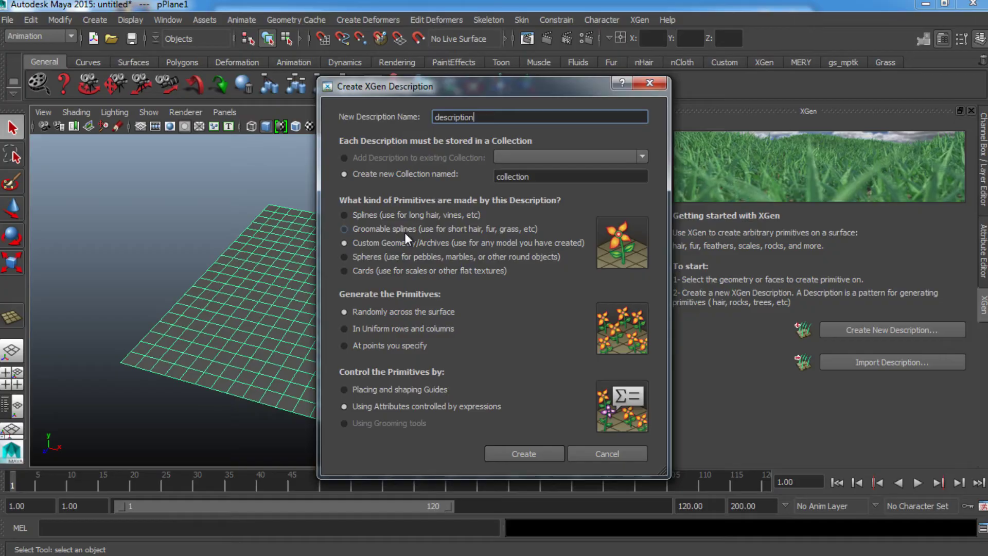
pyautogui.click(406, 255)
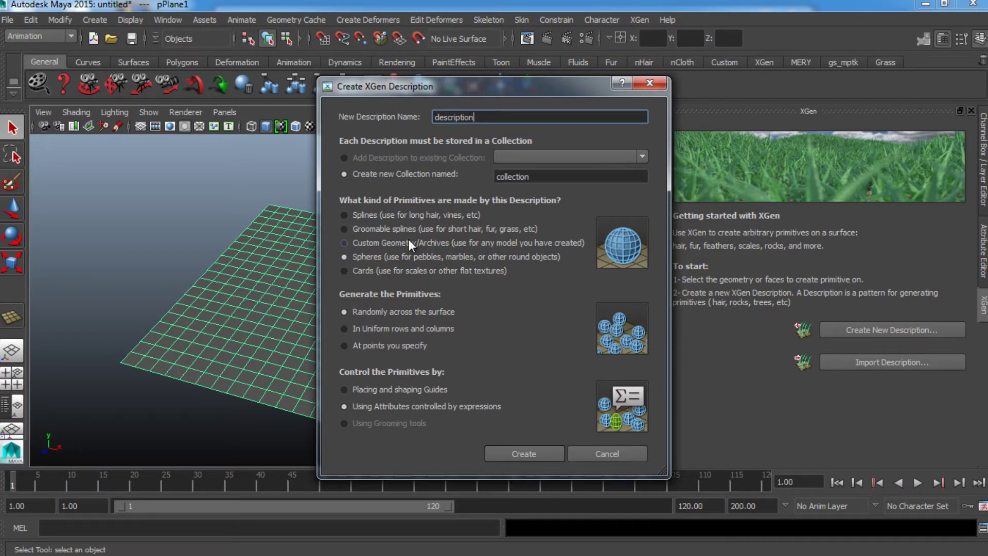
pyautogui.click(424, 237)
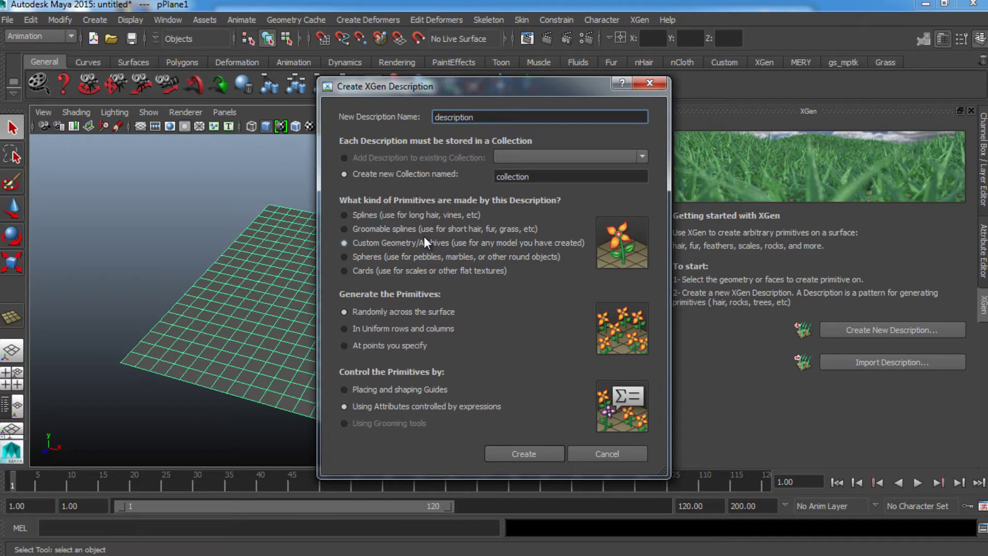
pyautogui.click(397, 216)
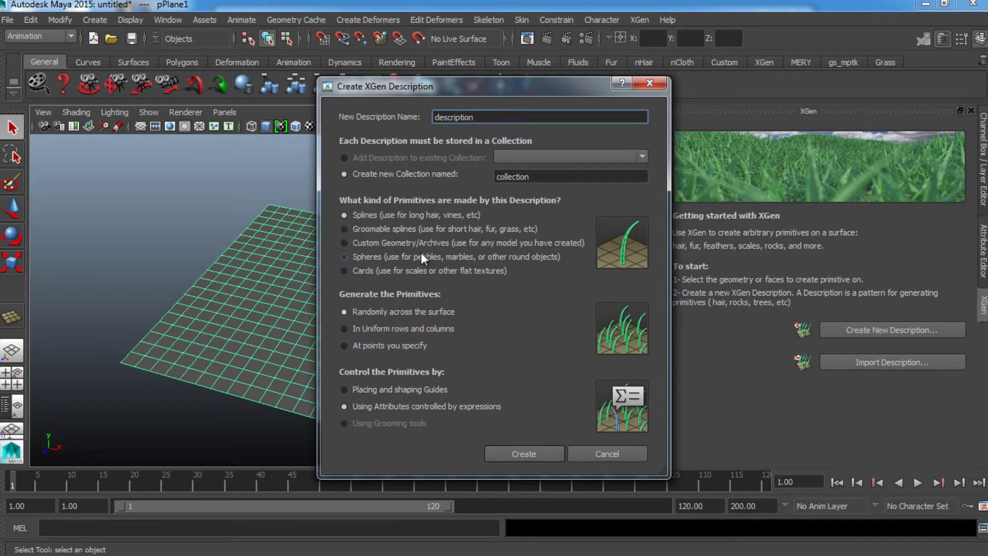
pyautogui.click(382, 228)
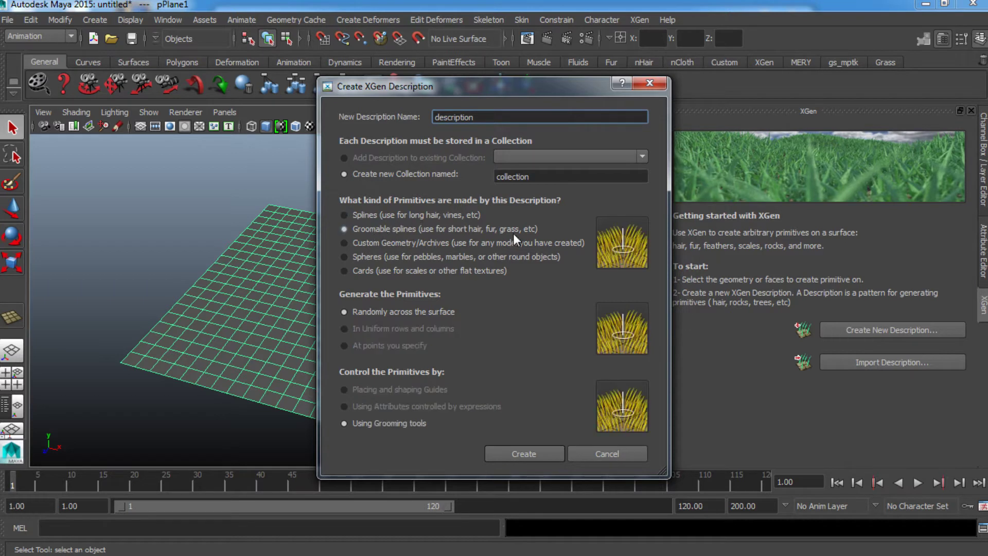
pyautogui.click(390, 245)
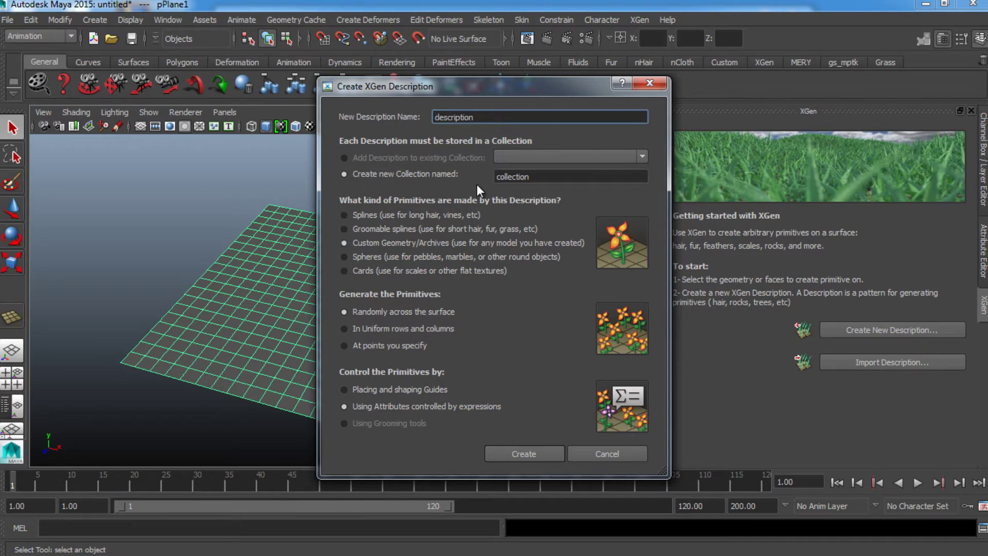
# Create the description as cube_description1 in a new collection named cube_collection, overwriting the existing collection of that name
pyautogui.write('cube_')
pyautogui.click(500, 178)
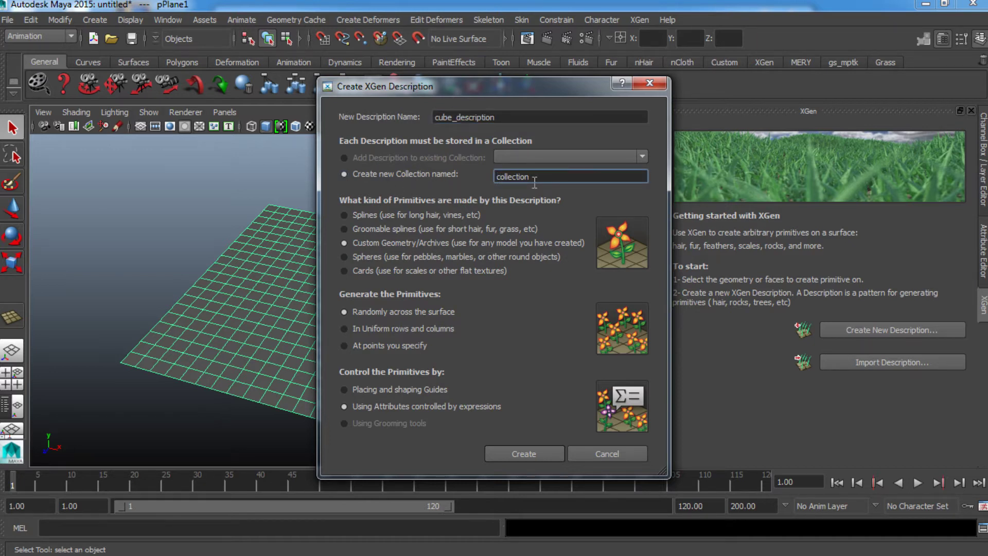
pyautogui.write('cube_')
pyautogui.click(526, 454)
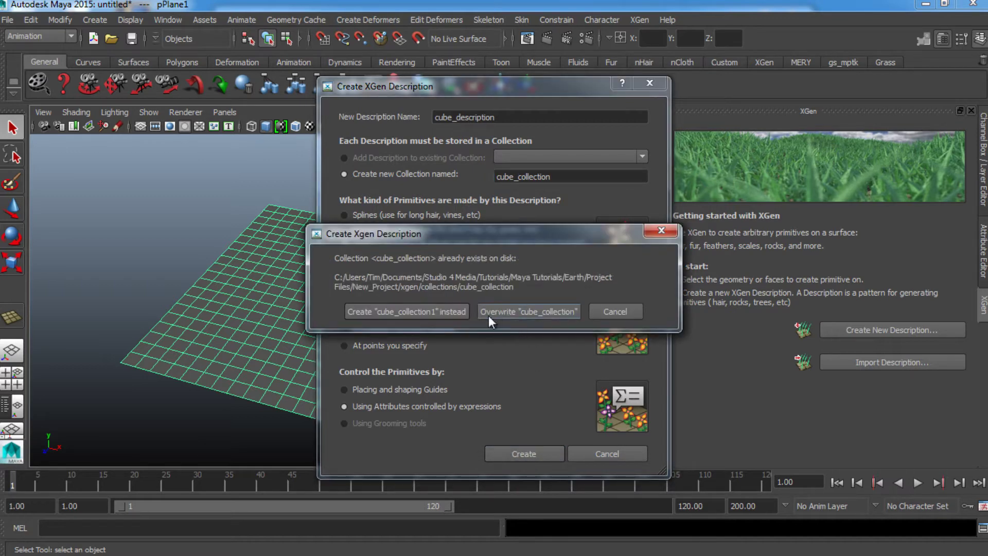
pyautogui.click(509, 313)
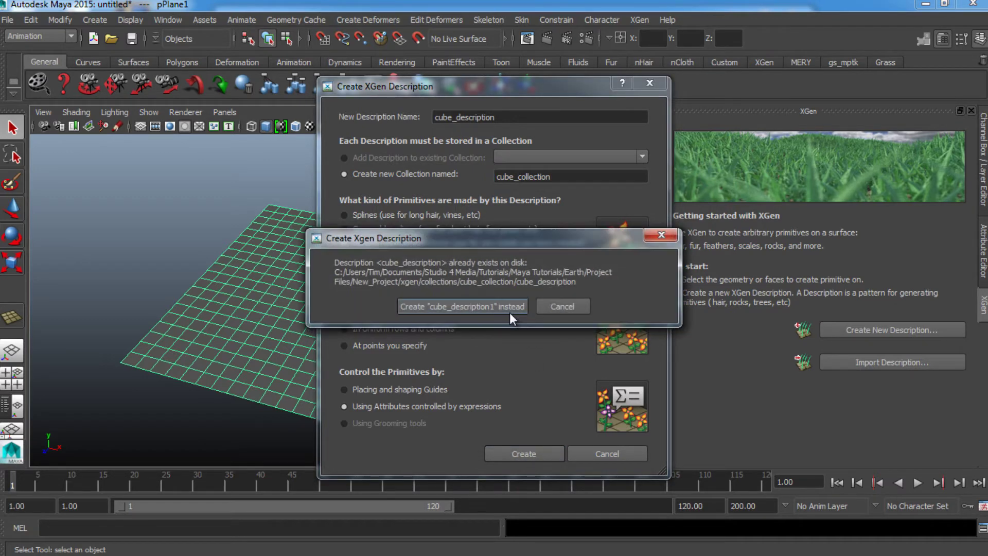
pyautogui.click(502, 307)
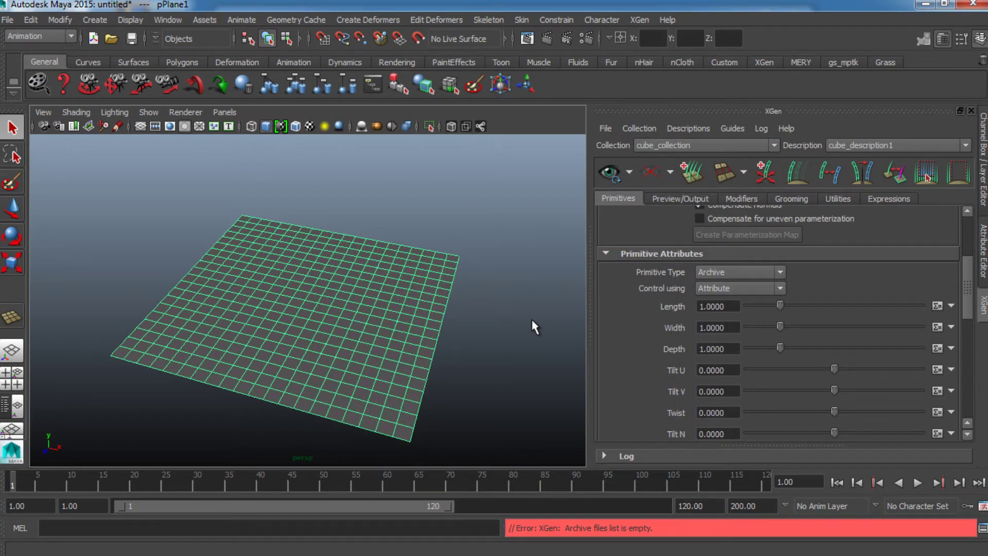
pyautogui.scroll(1, 476, 315)
pyautogui.scroll(-1, 476, 315)
pyautogui.scroll(1, 478, 291)
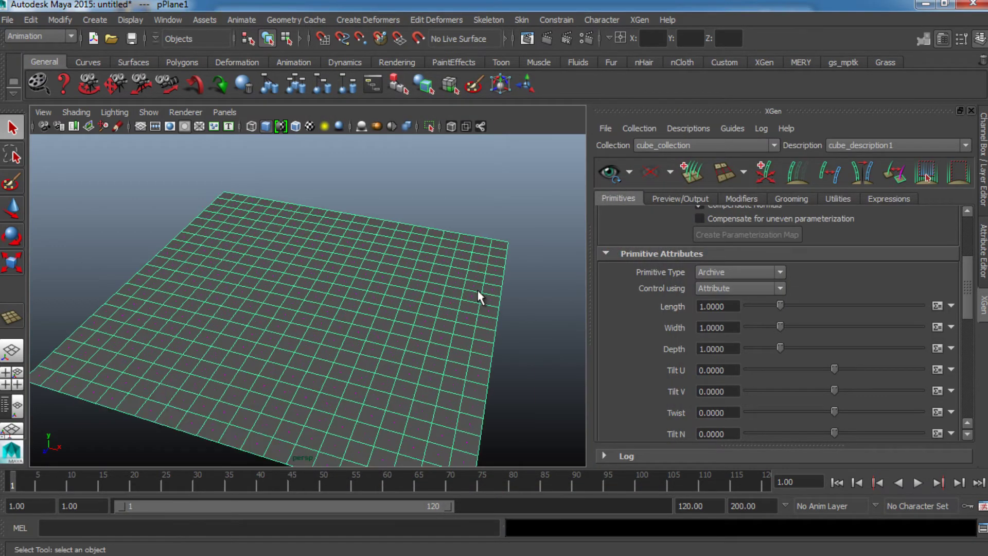
pyautogui.scroll(-1, 418, 399)
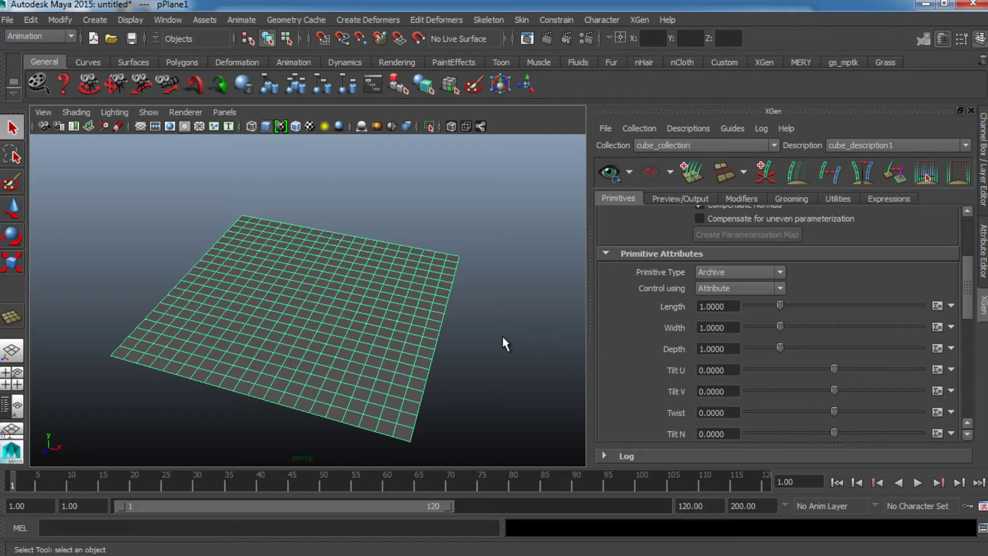
pyautogui.keyDown('alt'); pyautogui.moveTo(410, 346); pyautogui.dragTo(441, 346); pyautogui.keyUp('alt')
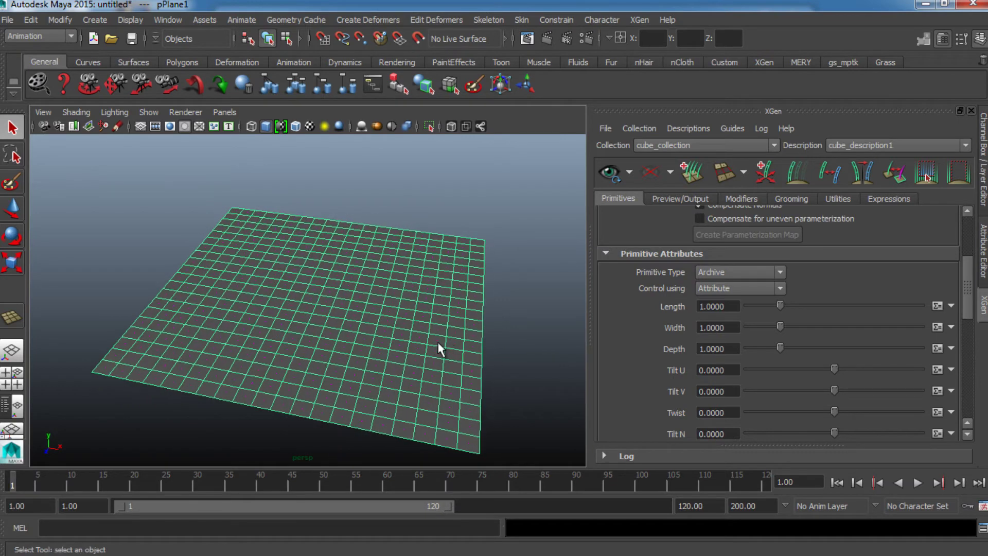
pyautogui.click(97, 20)
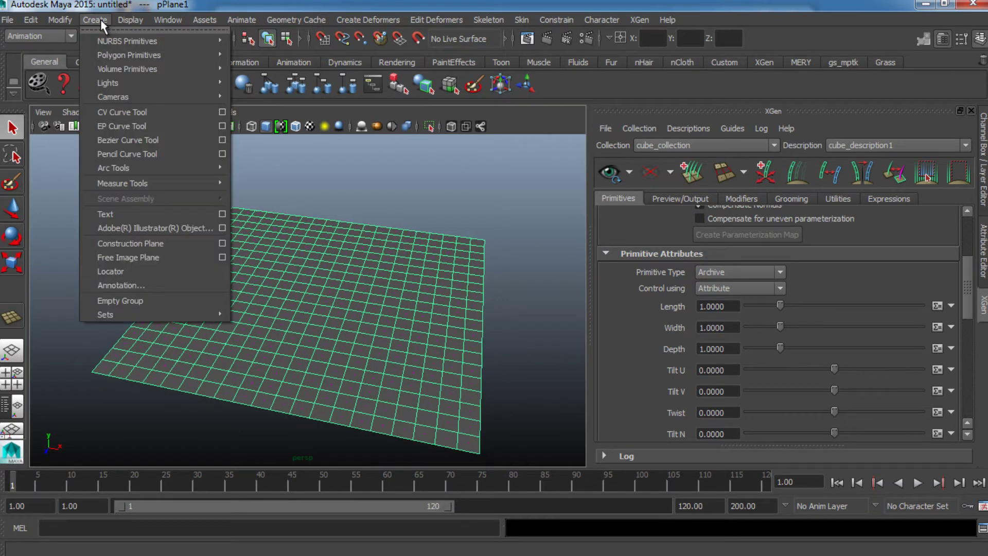
pyautogui.moveTo(117, 54)
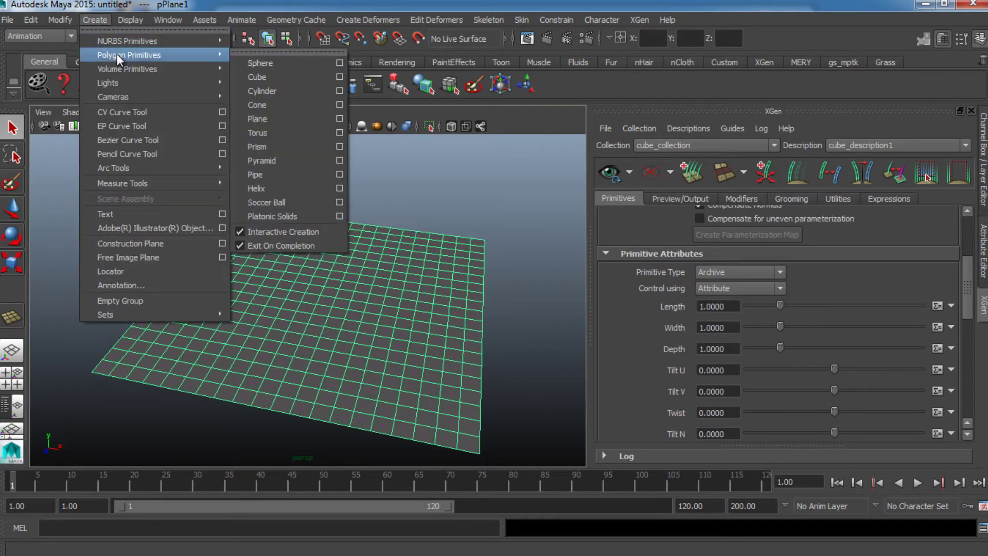
pyautogui.click(292, 76)
pyautogui.moveTo(324, 312); pyautogui.dragTo(398, 259)
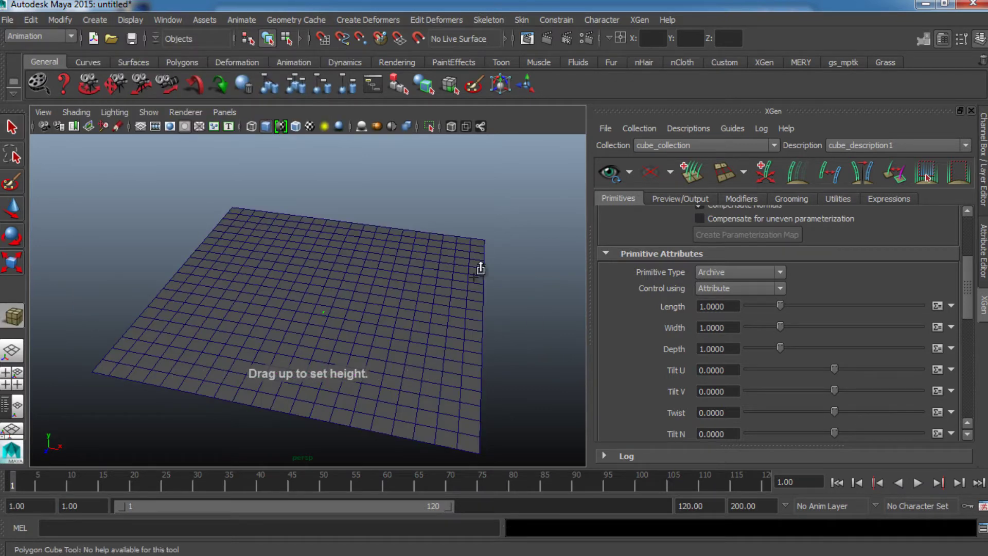
pyautogui.scroll(4, 311, 296)
pyautogui.press('space')
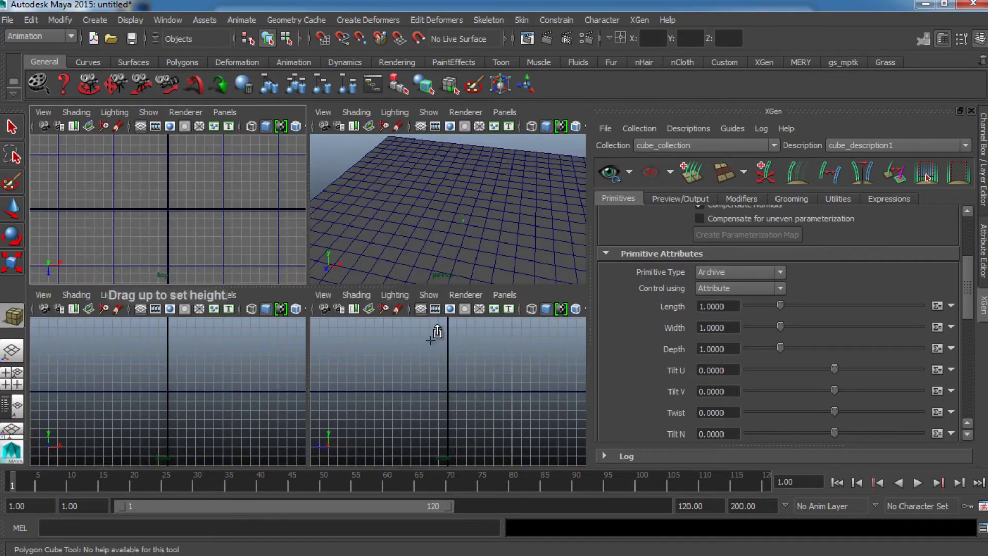
pyautogui.press('space')
pyautogui.scroll(4, 406, 238)
pyautogui.keyDown('alt'); pyautogui.moveTo(386, 348); pyautogui.dragTo(394, 263); pyautogui.keyUp('alt')
pyautogui.hotkey('ctrl', 'z')
pyautogui.hotkey('ctrl', 'z')
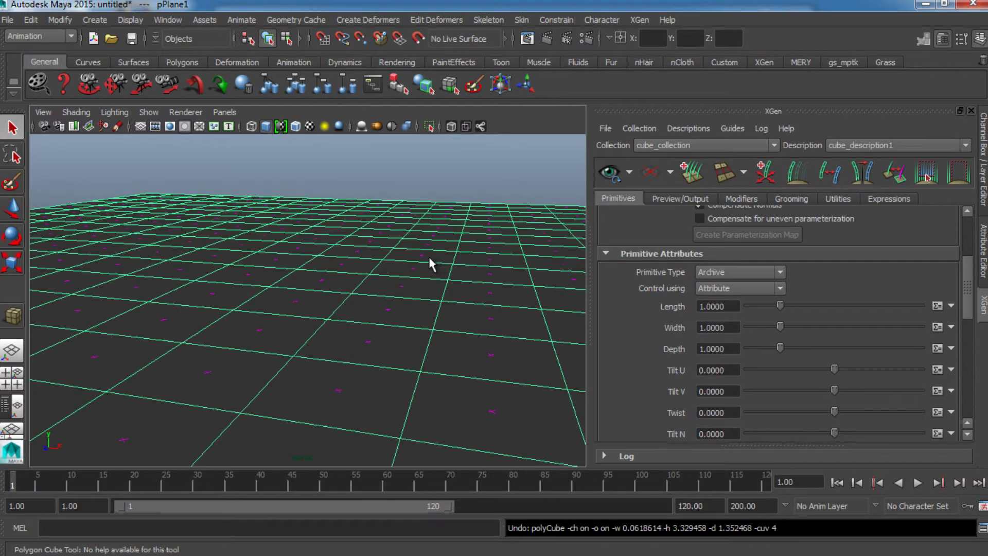
# Create a default-size polygon cube on the plane with interactive creation
pyautogui.scroll(-2, 429, 257)
pyautogui.click(96, 21)
pyautogui.moveTo(129, 55)
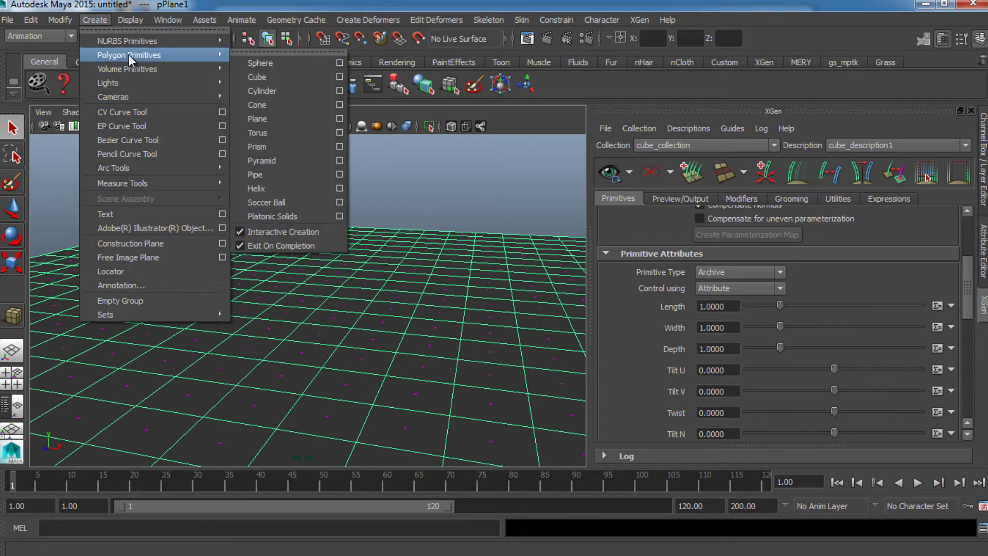
pyautogui.click(293, 78)
pyautogui.click(420, 308)
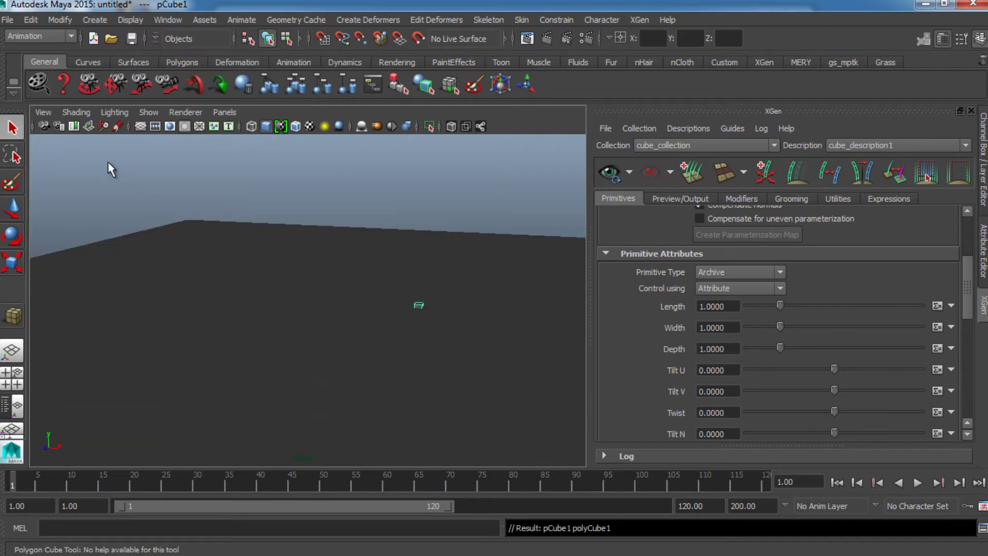
# In the side view, raise the cube about 0.55 cm so it sits on the plane, keeping it selected
pyautogui.press('space')
pyautogui.press('space')
pyautogui.press('w')
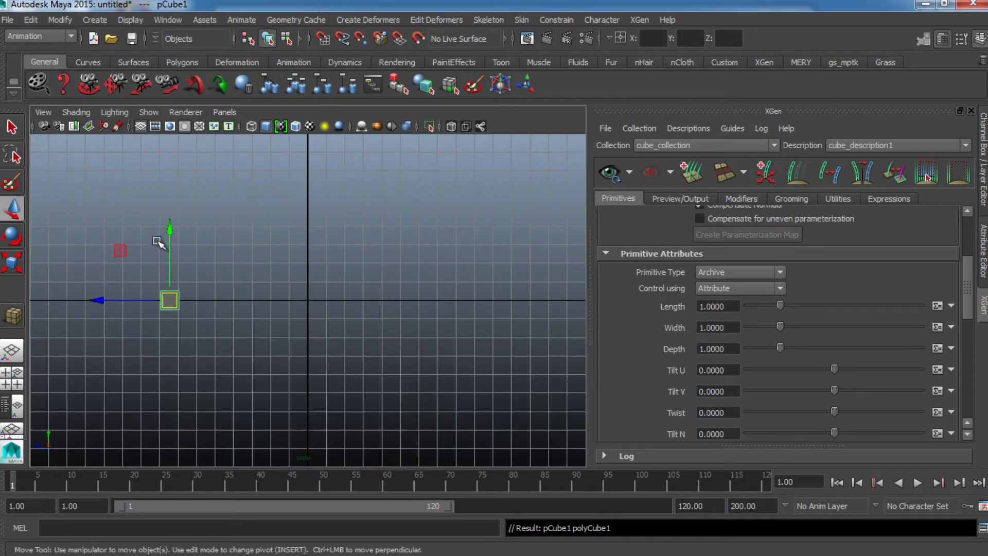
pyautogui.moveTo(173, 230); pyautogui.dragTo(176, 214)
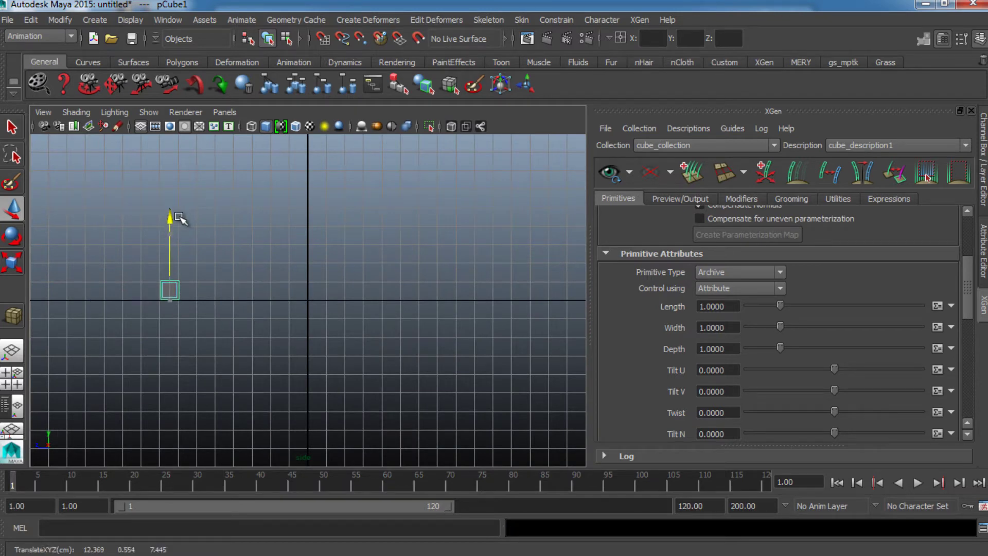
pyautogui.press('space')
pyautogui.press('space')
pyautogui.keyDown('alt'); pyautogui.moveTo(407, 329); pyautogui.dragTo(320, 315); pyautogui.keyUp('alt')
pyautogui.scroll(-5, 320, 315)
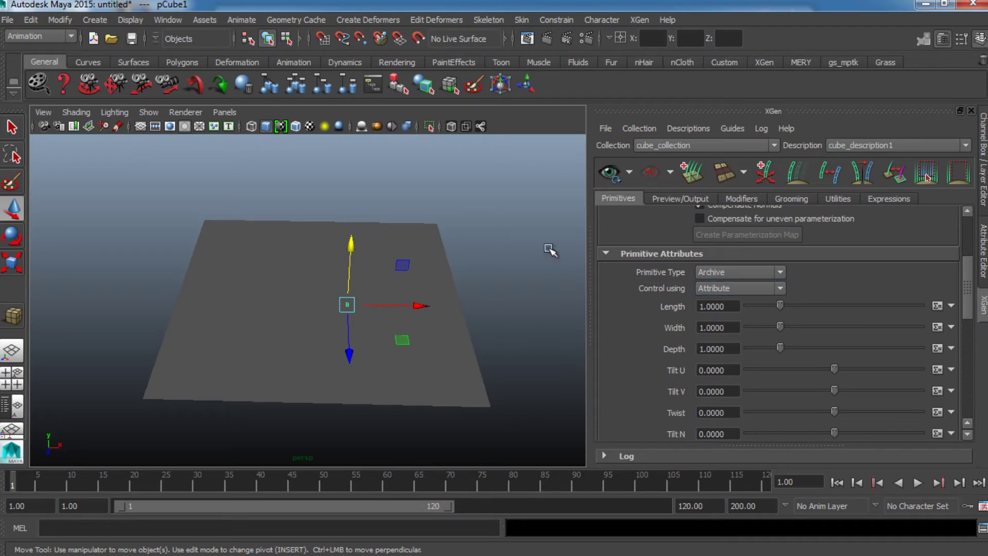
pyautogui.click(510, 238)
pyautogui.click(347, 305)
pyautogui.press('q')
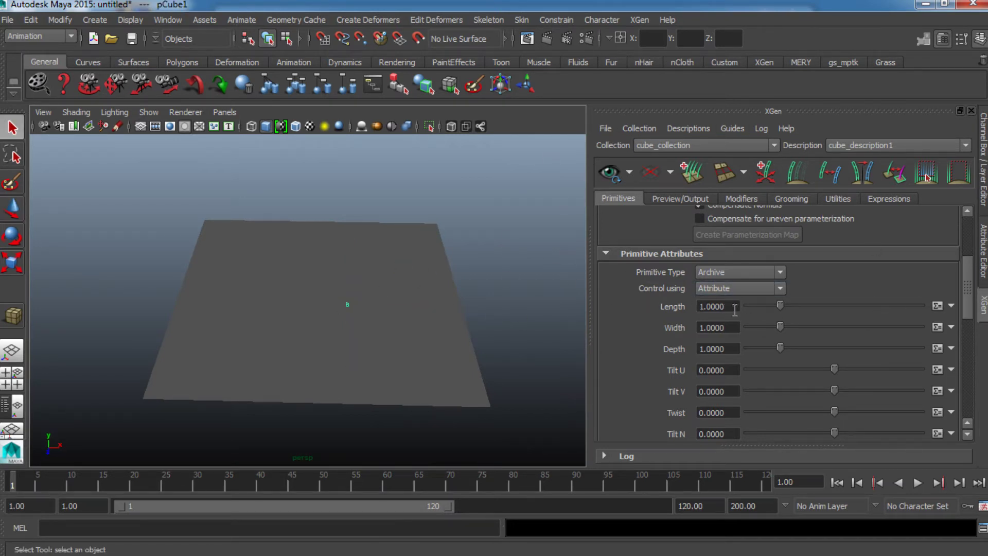
# Try to export the selected cube as an XGen archive named Cube to the custom Project File folder
pyautogui.scroll(-8, 638, 308)
pyautogui.scroll(-3, 638, 309)
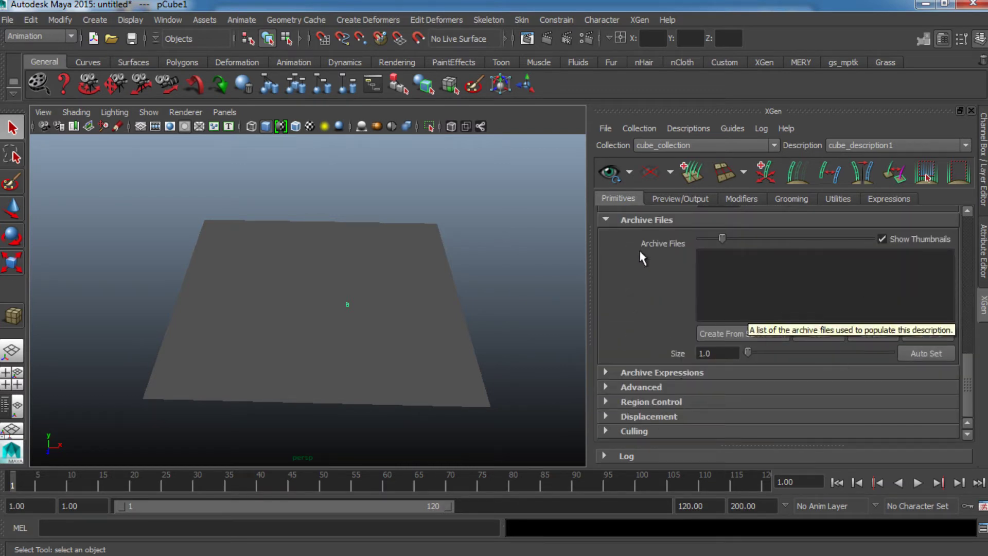
pyautogui.click(747, 334)
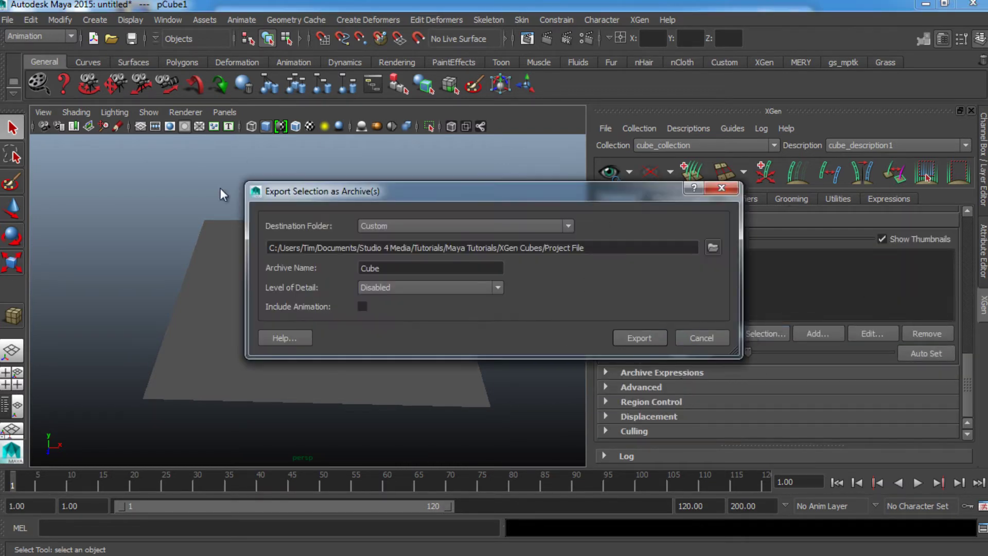
pyautogui.click(395, 230)
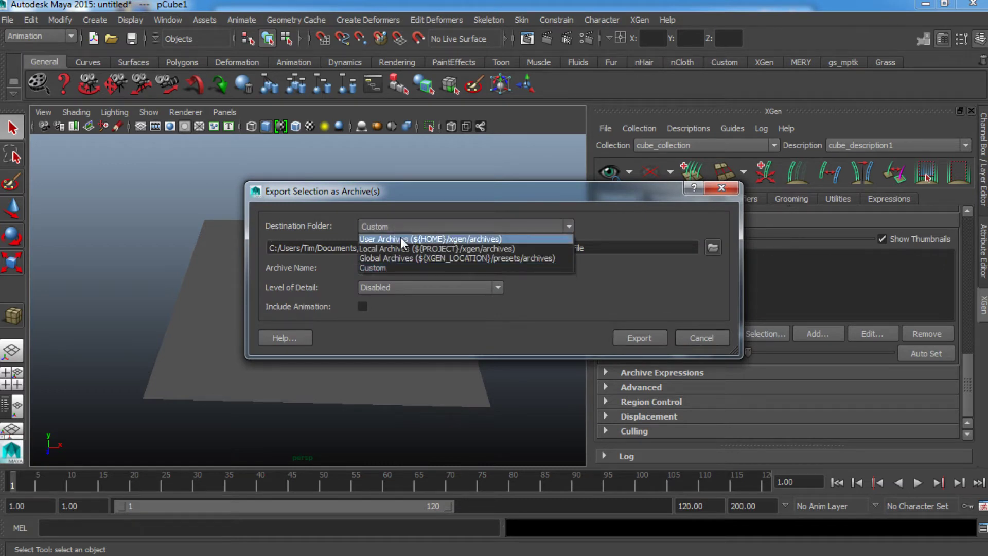
pyautogui.click(400, 237)
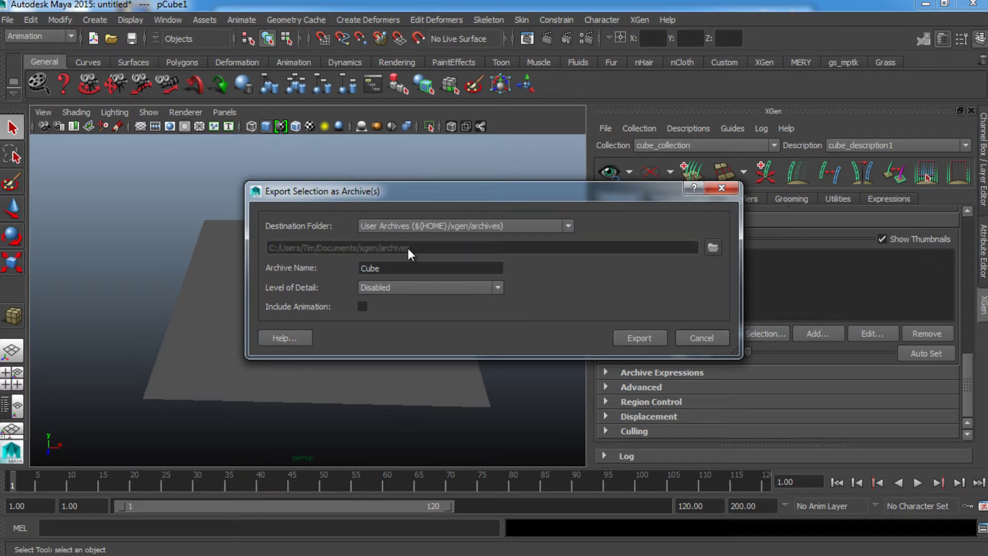
pyautogui.click(418, 227)
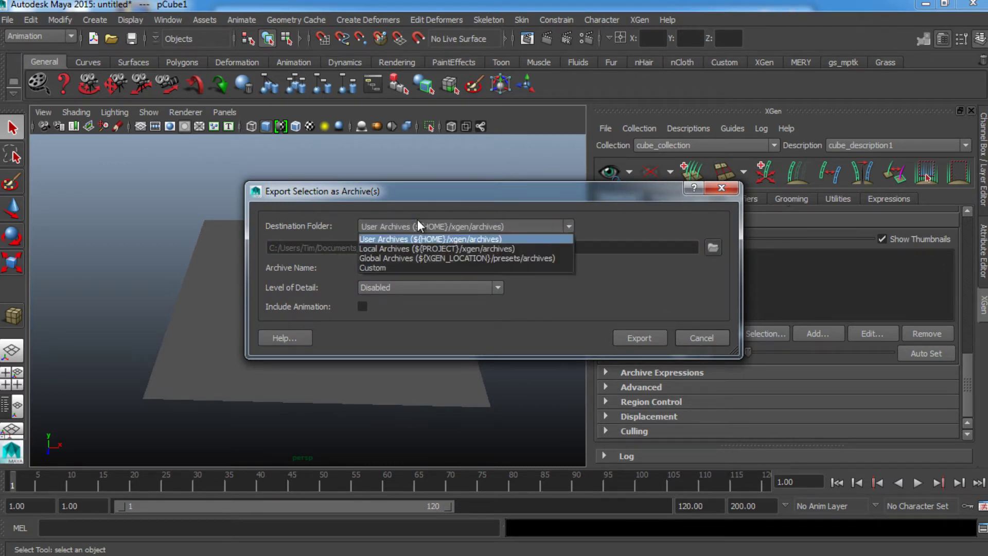
pyautogui.click(383, 268)
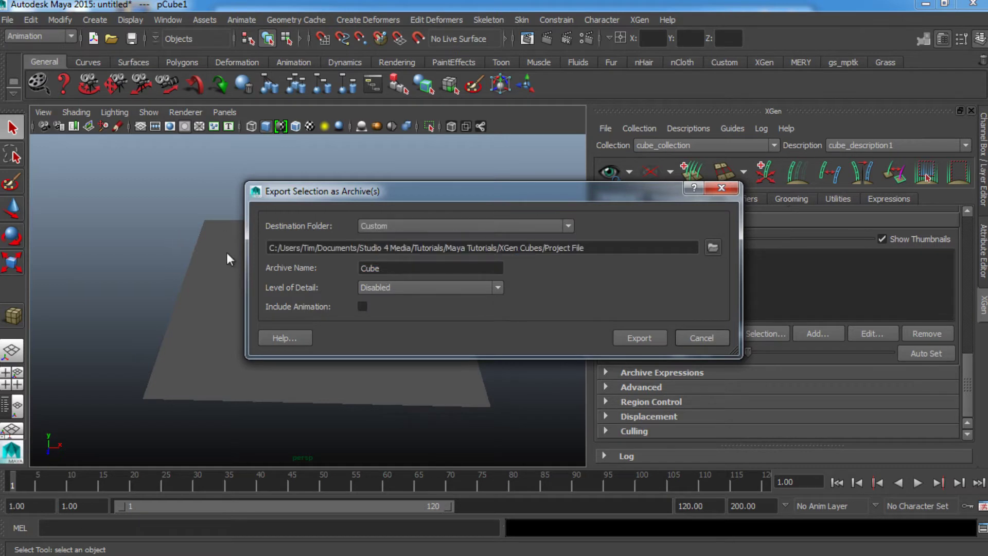
pyautogui.click(645, 341)
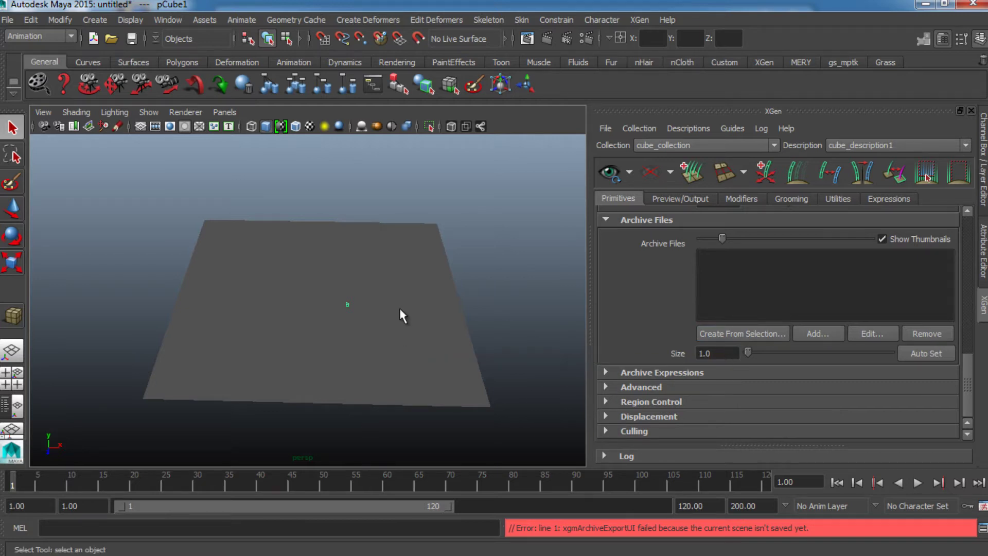
# Save the scene as XGen_Cubes.mb in the Project File folder, replacing the existing file
pyautogui.click(10, 23)
pyautogui.click(54, 75)
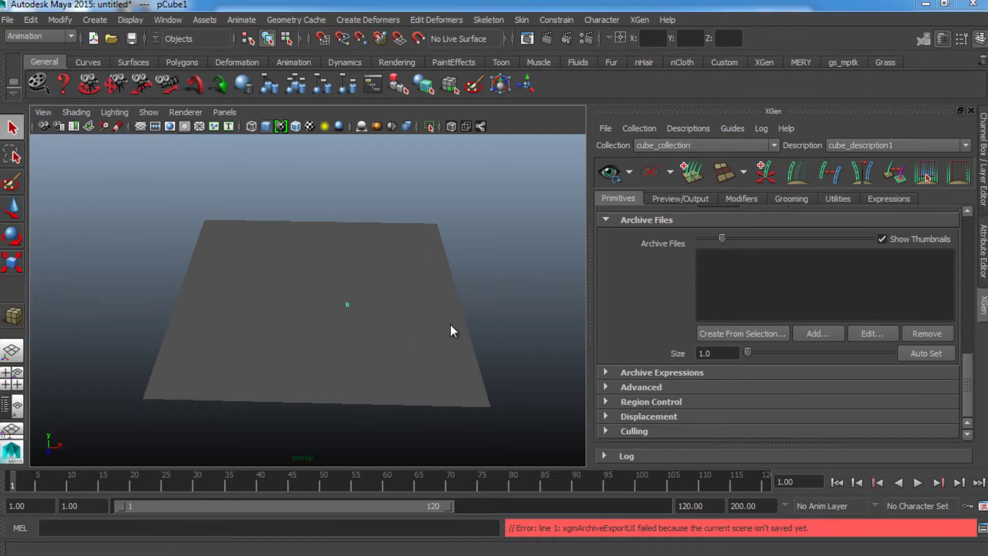
pyautogui.click(368, 188)
pyautogui.click(701, 423)
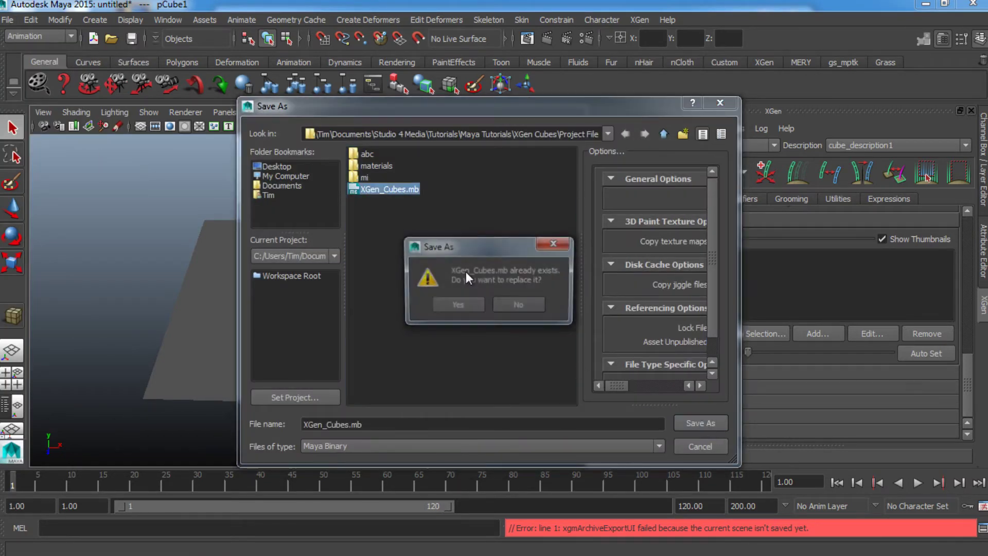
pyautogui.click(457, 304)
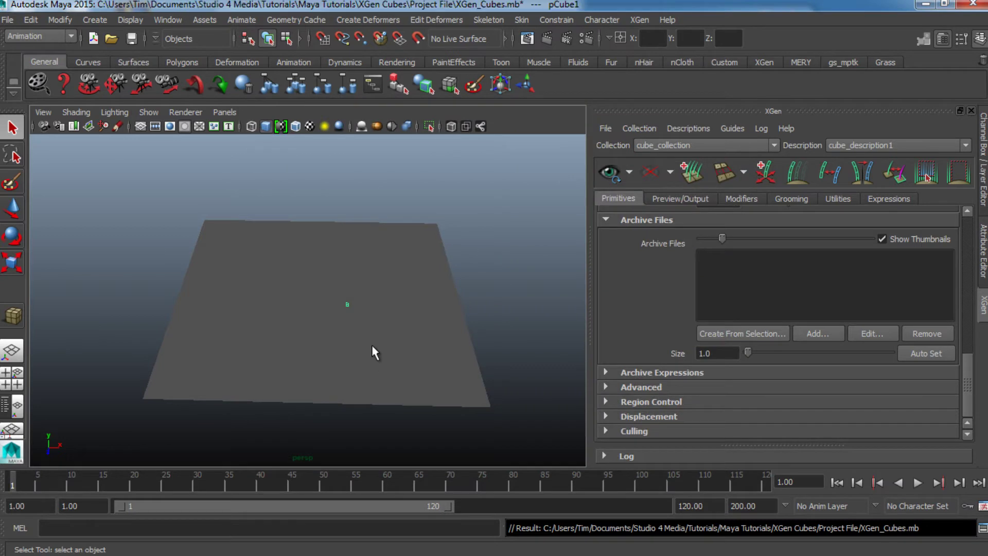
# Export the selected cube as an XGen archive named Cube to the custom Project File folder, with level of detail disabled
pyautogui.click(728, 335)
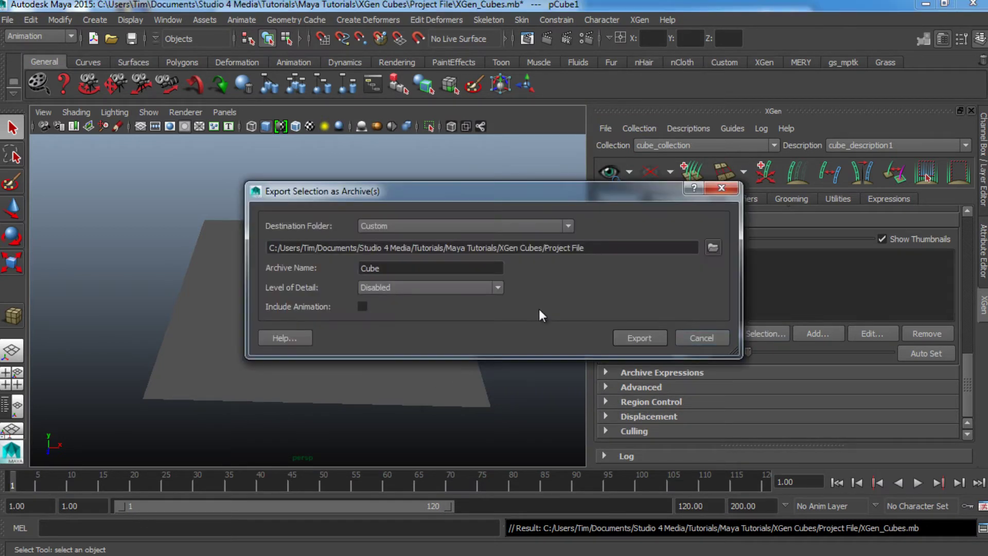
pyautogui.click(650, 341)
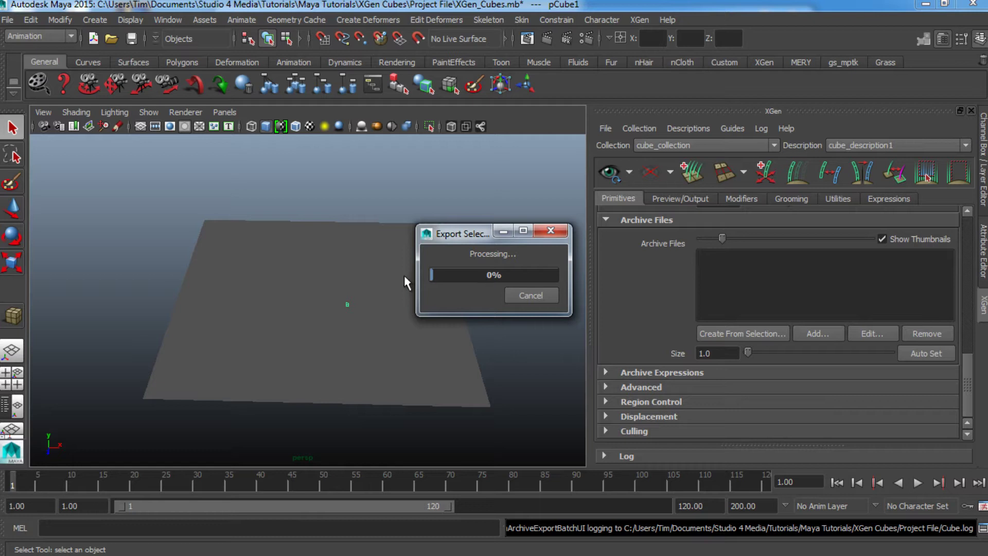
pyautogui.scroll(2, 412, 309)
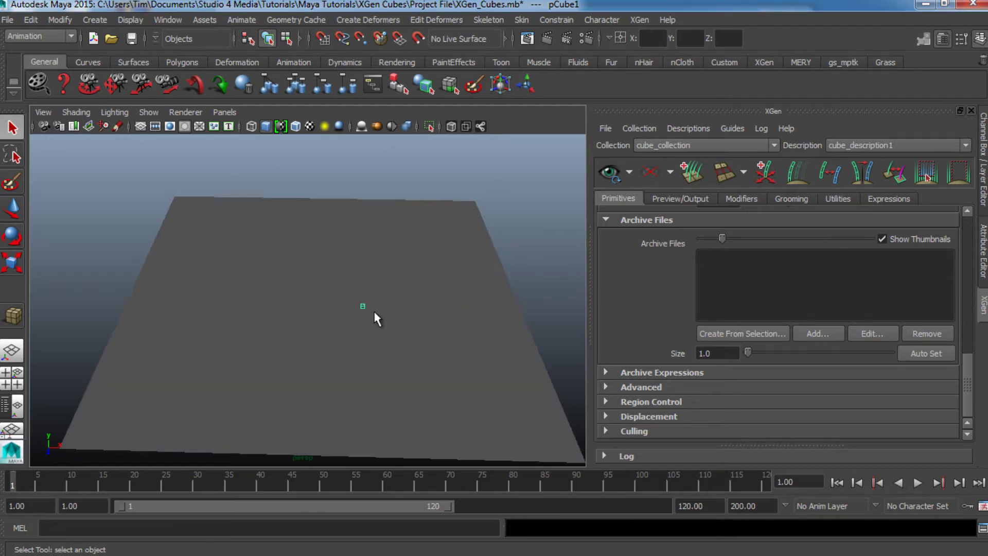
pyautogui.scroll(5, 434, 301)
pyautogui.scroll(-3, 438, 298)
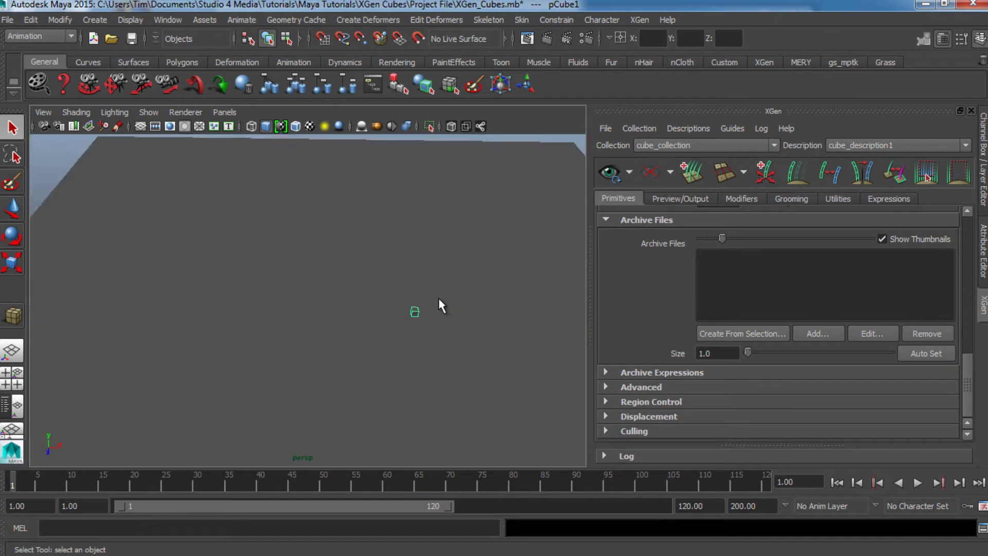
pyautogui.scroll(-3, 440, 283)
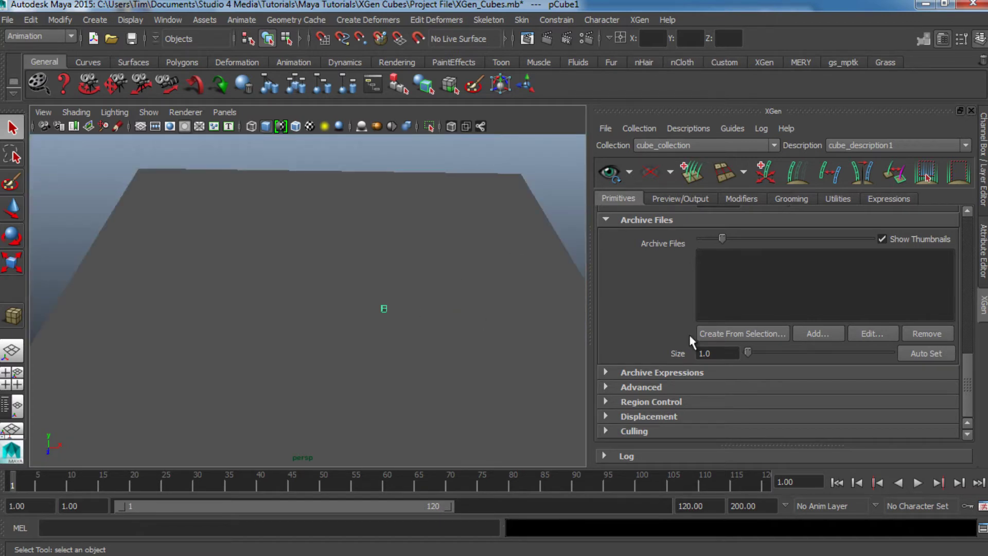
# Add Cube.xarc to the description's archive files without importing its associated materials
pyautogui.click(823, 337)
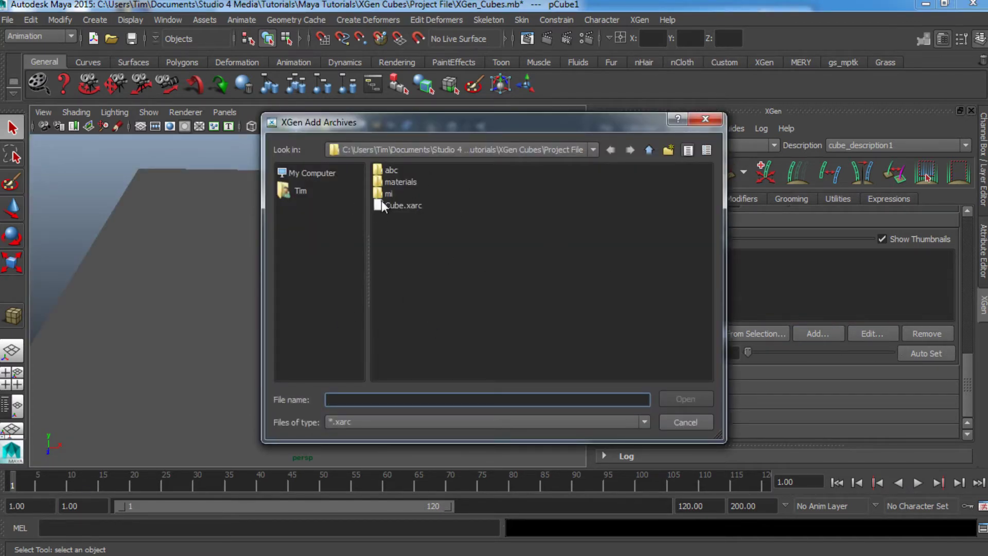
pyautogui.click(395, 153)
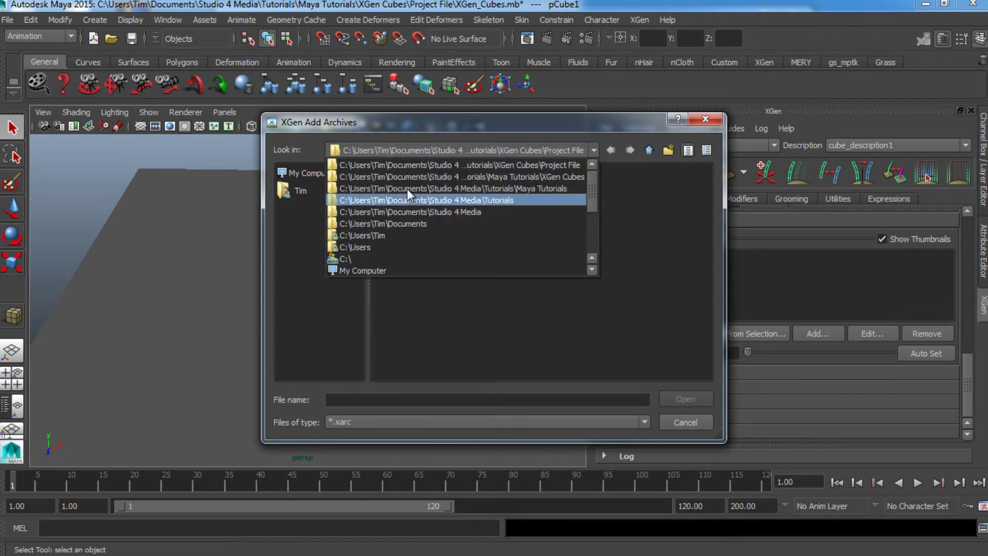
pyautogui.click(587, 286)
pyautogui.click(404, 205)
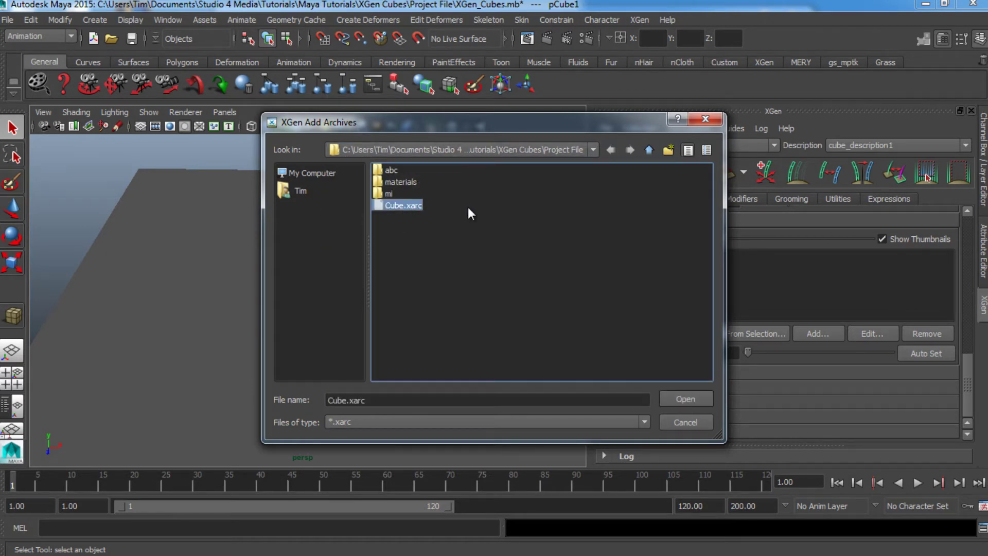
pyautogui.click(682, 392)
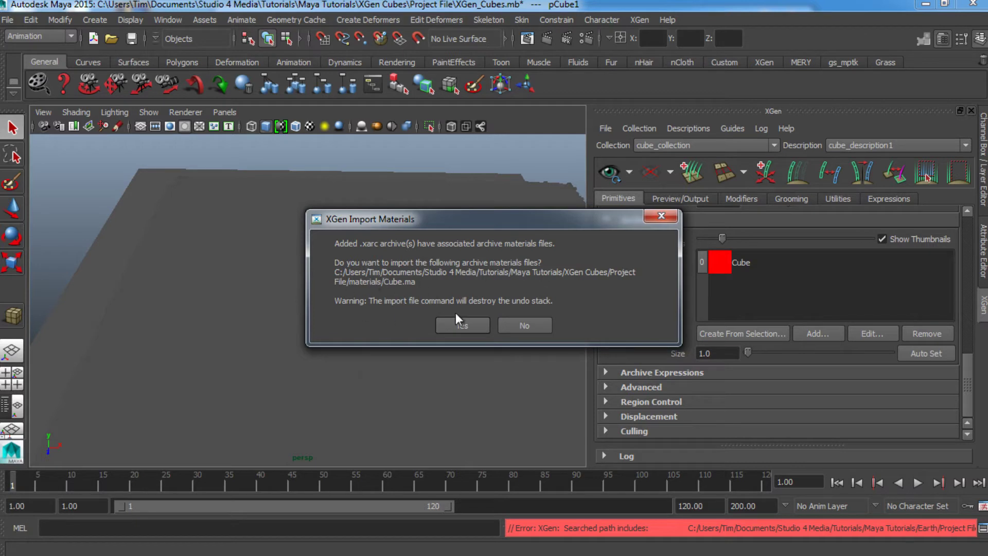
pyautogui.click(530, 325)
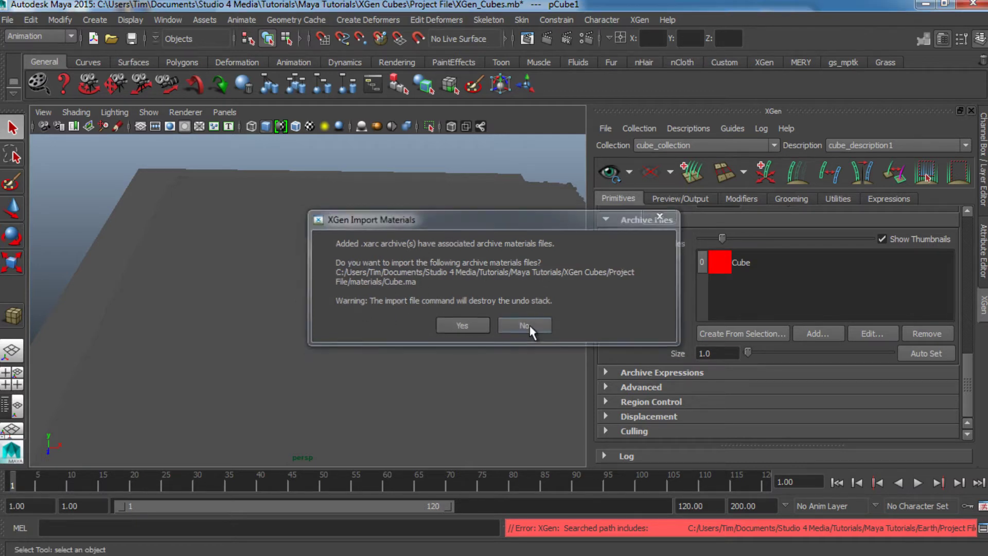
# Examine how the archive cubes are distributed across the plane from several angles and distances
pyautogui.scroll(-5, 476, 323)
pyautogui.keyDown('alt'); pyautogui.moveTo(428, 351); pyautogui.dragTo(277, 331); pyautogui.keyUp('alt')
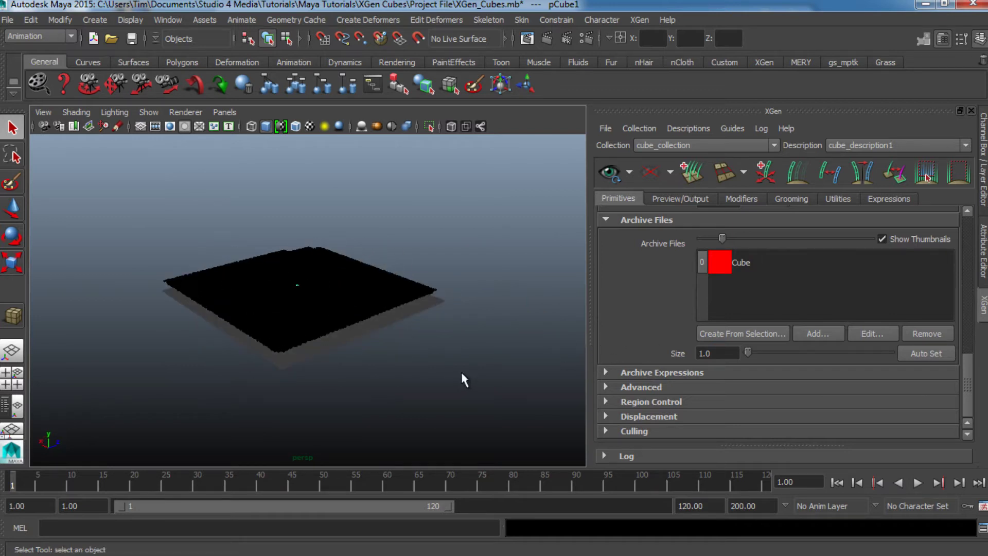
pyautogui.keyDown('alt'); pyautogui.moveTo(458, 346); pyautogui.dragTo(447, 326); pyautogui.keyUp('alt')
pyautogui.scroll(3, 447, 326)
pyautogui.keyDown('alt'); pyautogui.moveTo(448, 326); pyautogui.dragTo(251, 341, button='middle'); pyautogui.keyUp('alt')
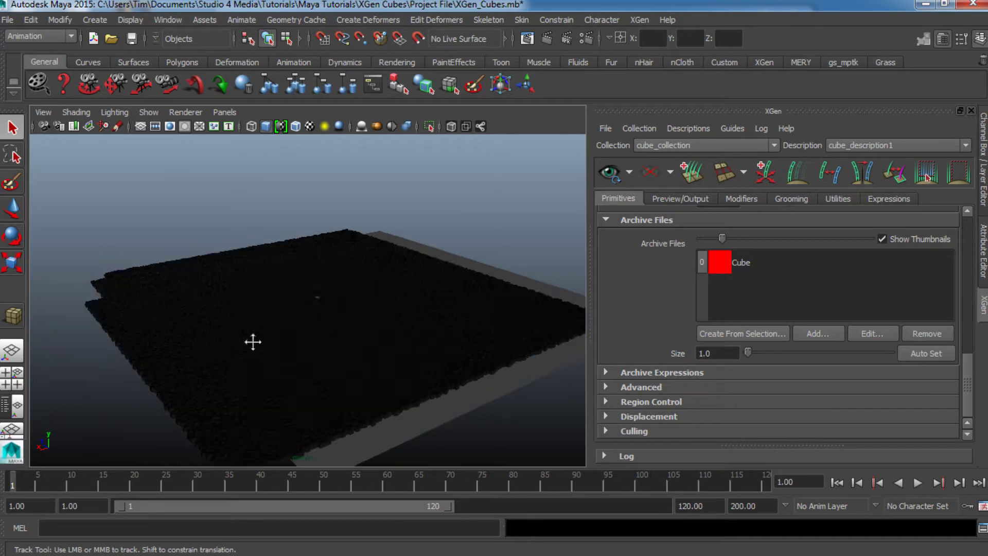
pyautogui.keyDown('alt'); pyautogui.moveTo(252, 341); pyautogui.dragTo(331, 362); pyautogui.keyUp('alt')
pyautogui.scroll(-3, 283, 373)
pyautogui.scroll(5, 331, 362)
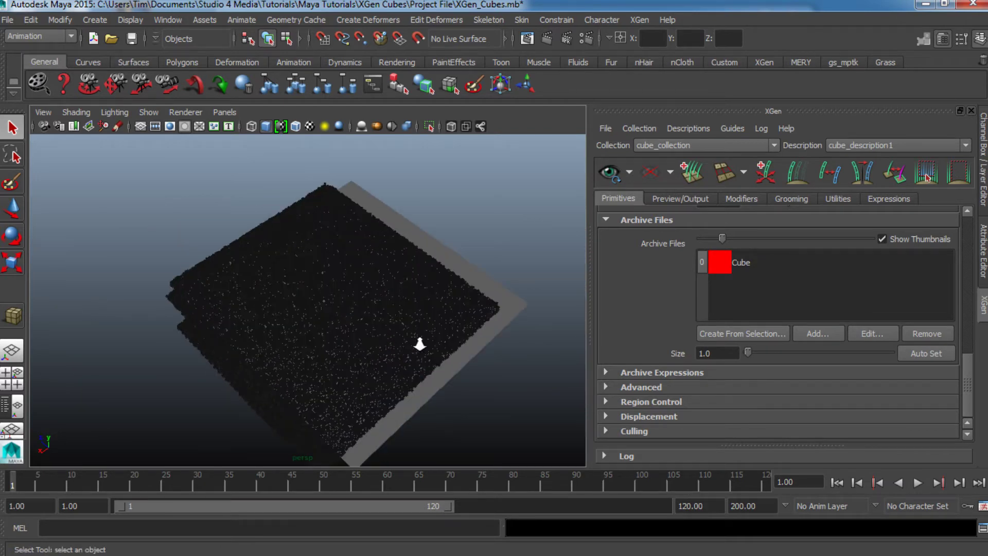
# Update the XGen preview of the archive cubes and view the plane from another angle
pyautogui.click(328, 302)
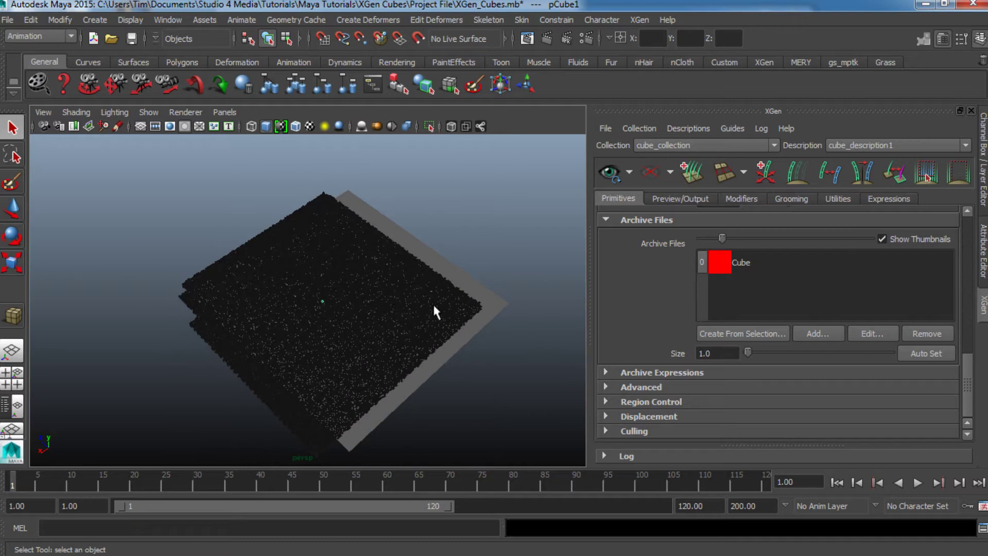
pyautogui.click(608, 172)
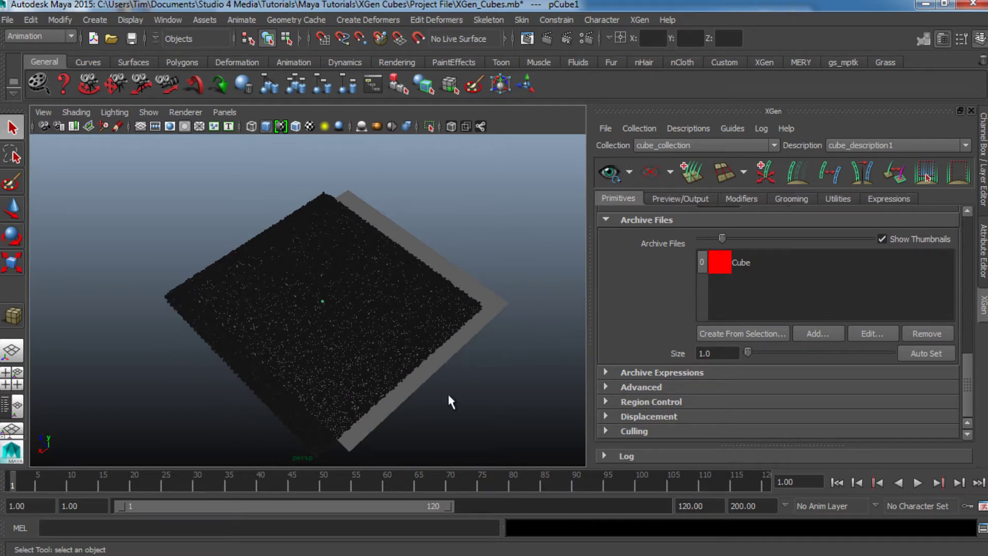
pyautogui.keyDown('alt'); pyautogui.moveTo(450, 401); pyautogui.dragTo(324, 335); pyautogui.keyUp('alt')
pyautogui.keyDown('alt'); pyautogui.moveTo(252, 341); pyautogui.dragTo(368, 392); pyautogui.keyUp('alt')
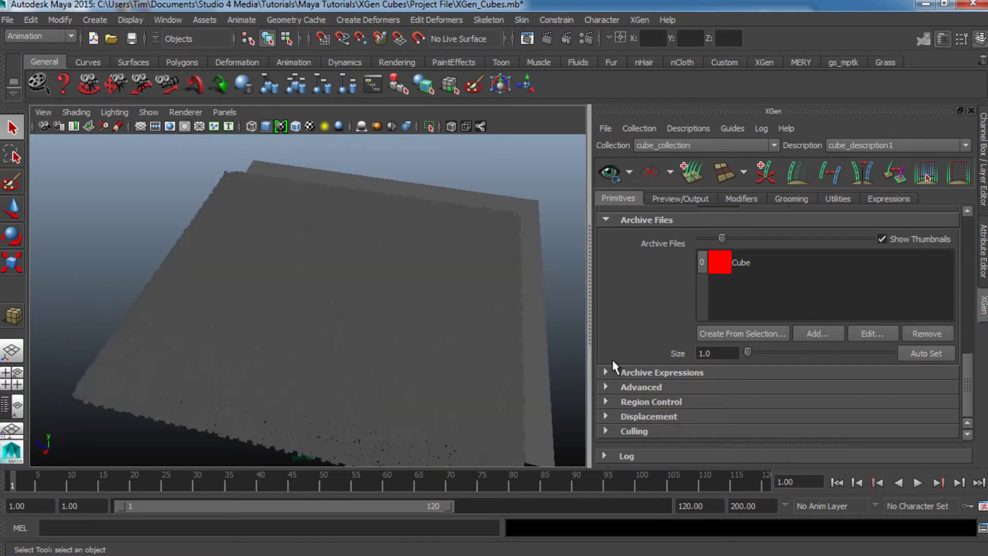
# Set the generator density of the cube description to 0.7
pyautogui.scroll(10, 628, 342)
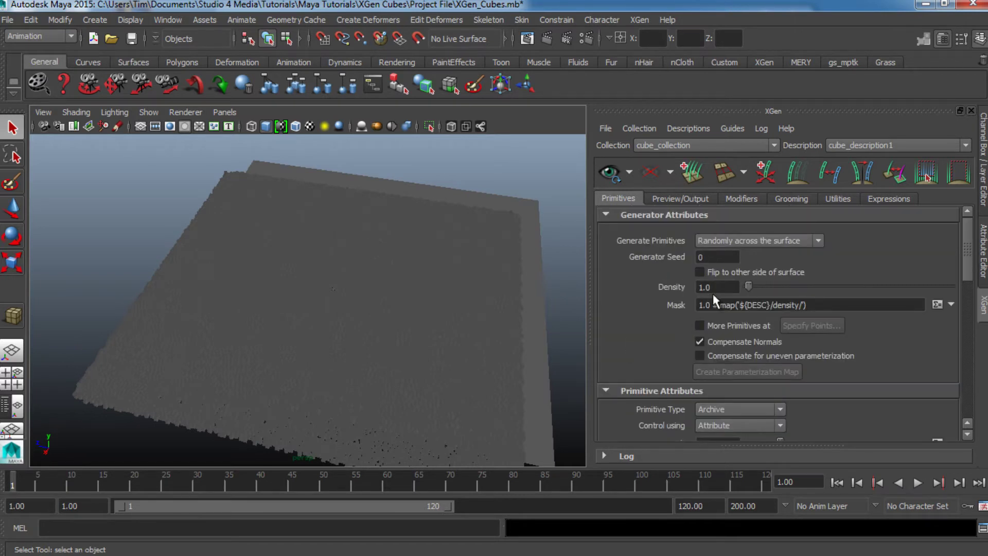
pyautogui.click(705, 287)
pyautogui.write('0.7')
pyautogui.press('Return')
# Examine the spacing and overlap of the cubes across the plane from close up and from farther away
pyautogui.keyDown('alt'); pyautogui.moveTo(367, 319); pyautogui.dragTo(349, 352); pyautogui.keyUp('alt')
pyautogui.keyDown('alt'); pyautogui.moveTo(349, 352); pyautogui.dragTo(303, 278, button='middle'); pyautogui.keyUp('alt')
pyautogui.keyDown('alt'); pyautogui.moveTo(303, 278); pyautogui.dragTo(322, 282, button='right'); pyautogui.keyUp('alt')
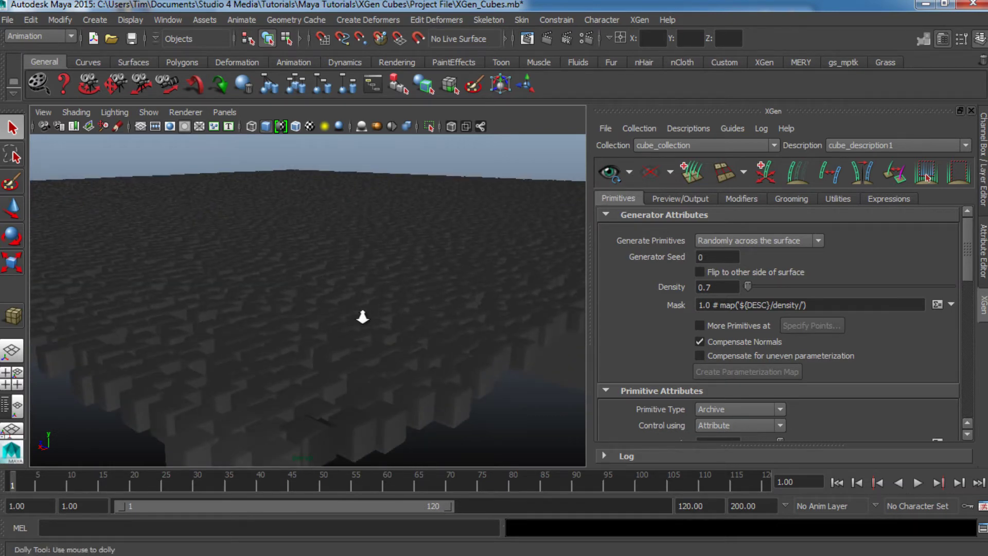
pyautogui.keyDown('alt'); pyautogui.moveTo(360, 315); pyautogui.dragTo(326, 348); pyautogui.keyUp('alt')
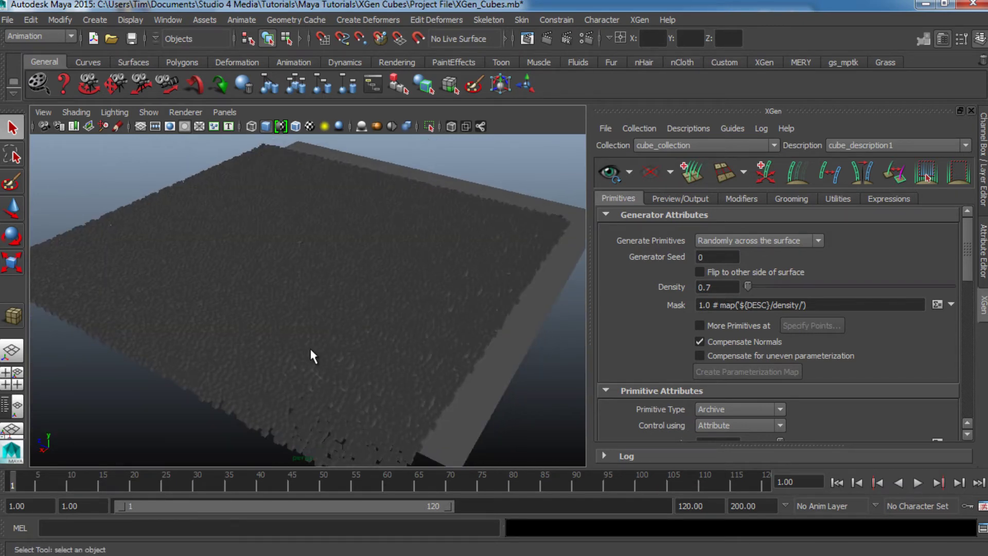
pyautogui.keyDown('alt'); pyautogui.moveTo(346, 306); pyautogui.dragTo(362, 313, button='middle'); pyautogui.keyUp('alt')
pyautogui.keyDown('alt'); pyautogui.moveTo(397, 322); pyautogui.dragTo(339, 224, button='right'); pyautogui.keyUp('alt')
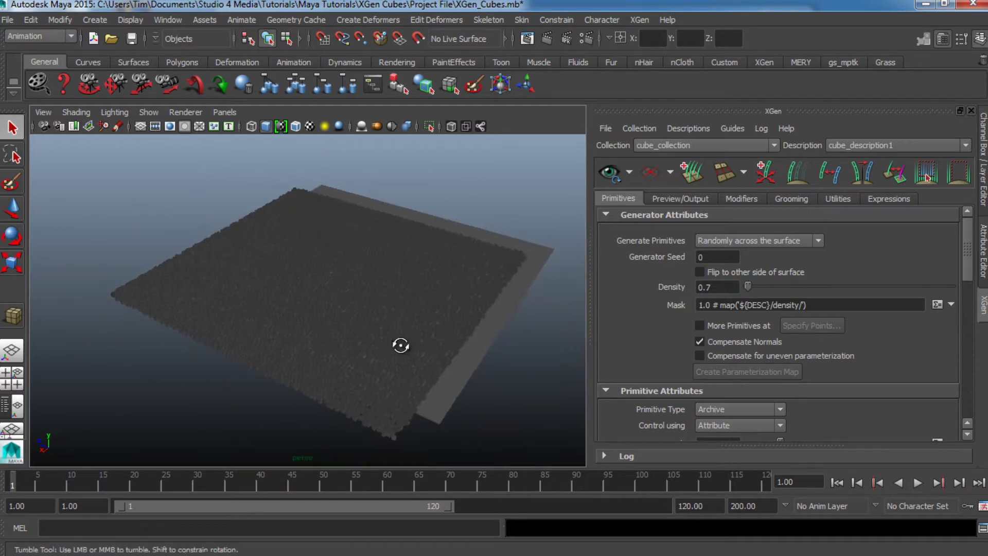
pyautogui.keyDown('alt'); pyautogui.moveTo(401, 344); pyautogui.dragTo(317, 310); pyautogui.keyUp('alt')
pyautogui.keyDown('alt'); pyautogui.moveTo(318, 310); pyautogui.dragTo(254, 278, button='middle'); pyautogui.keyUp('alt')
pyautogui.keyDown('alt'); pyautogui.moveTo(334, 320); pyautogui.dragTo(351, 327, button='right'); pyautogui.keyUp('alt')
pyautogui.keyDown('alt'); pyautogui.moveTo(374, 346); pyautogui.dragTo(384, 341); pyautogui.keyUp('alt')
pyautogui.keyDown('alt'); pyautogui.moveTo(387, 344); pyautogui.dragTo(421, 361, button='middle'); pyautogui.keyUp('alt')
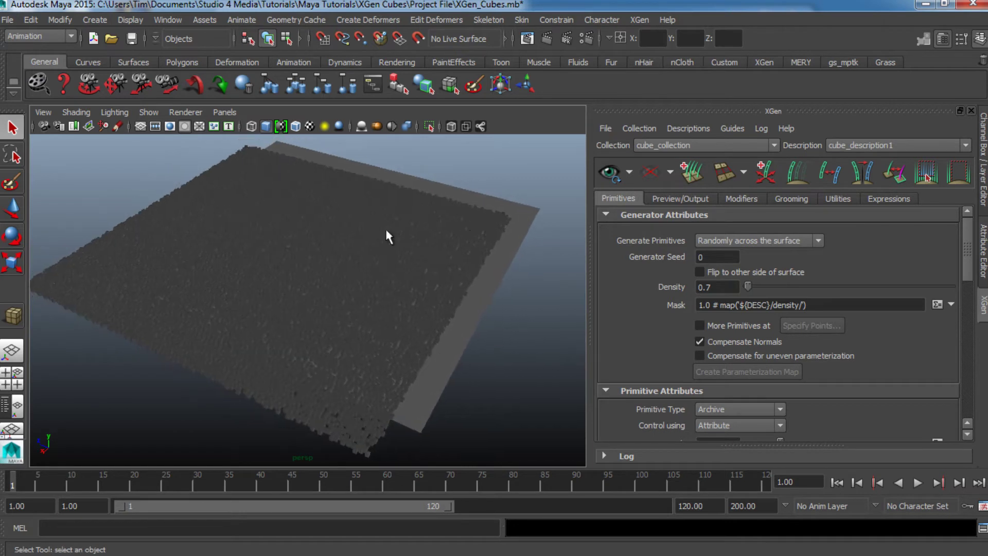
# Create a paintable map named cube_length for the Length attribute, with map resolution 200 and a white start color
pyautogui.scroll(-5, 624, 304)
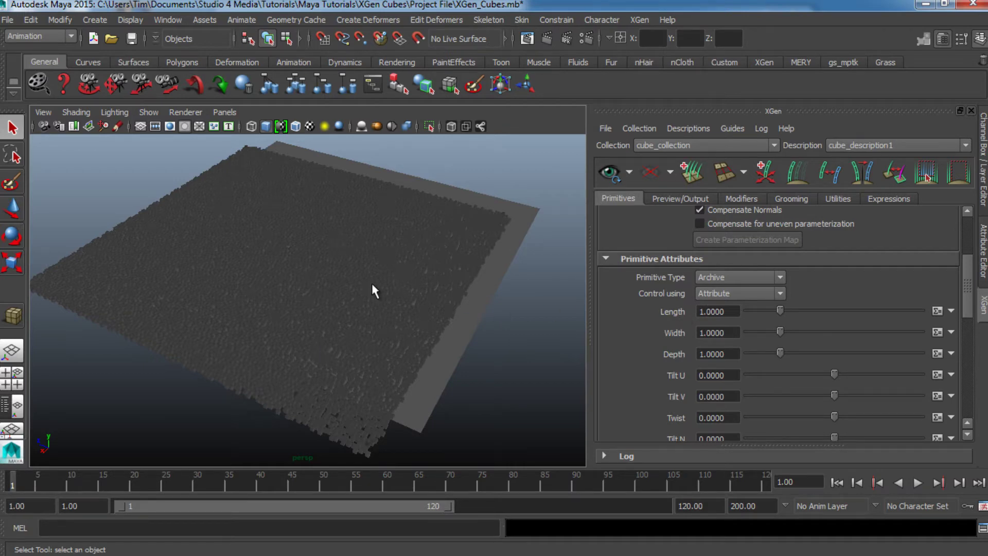
pyautogui.keyDown('alt'); pyautogui.moveTo(372, 291); pyautogui.dragTo(391, 355); pyautogui.keyUp('alt')
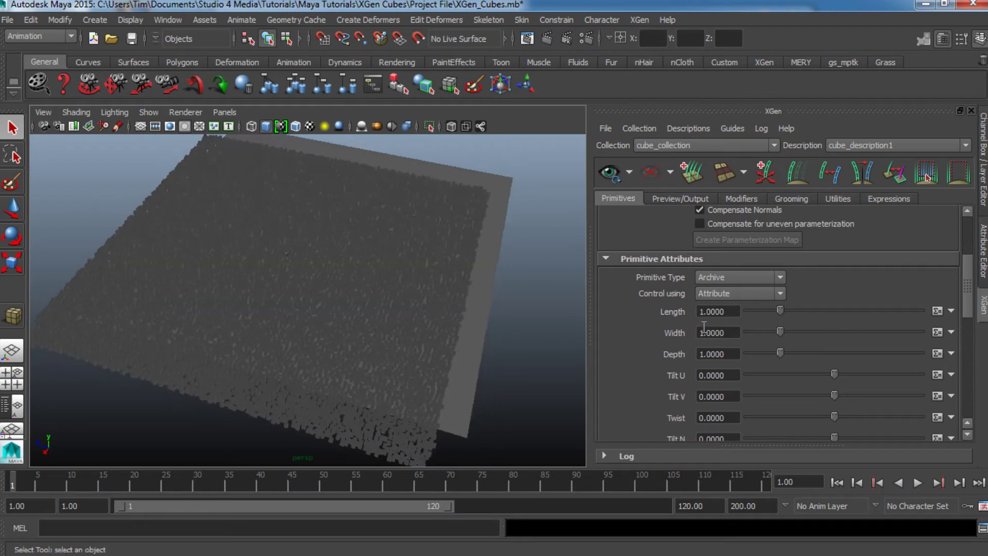
pyautogui.click(951, 312)
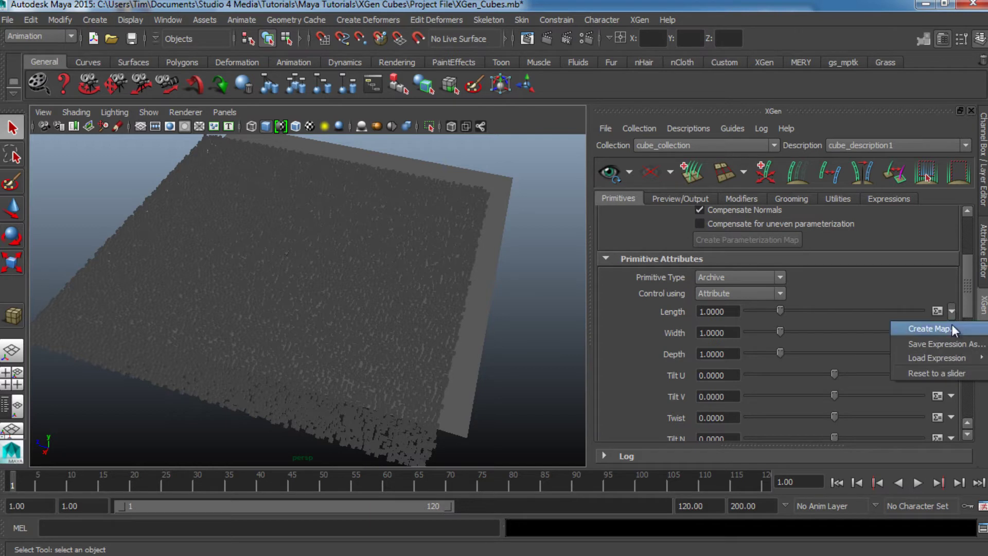
pyautogui.click(952, 326)
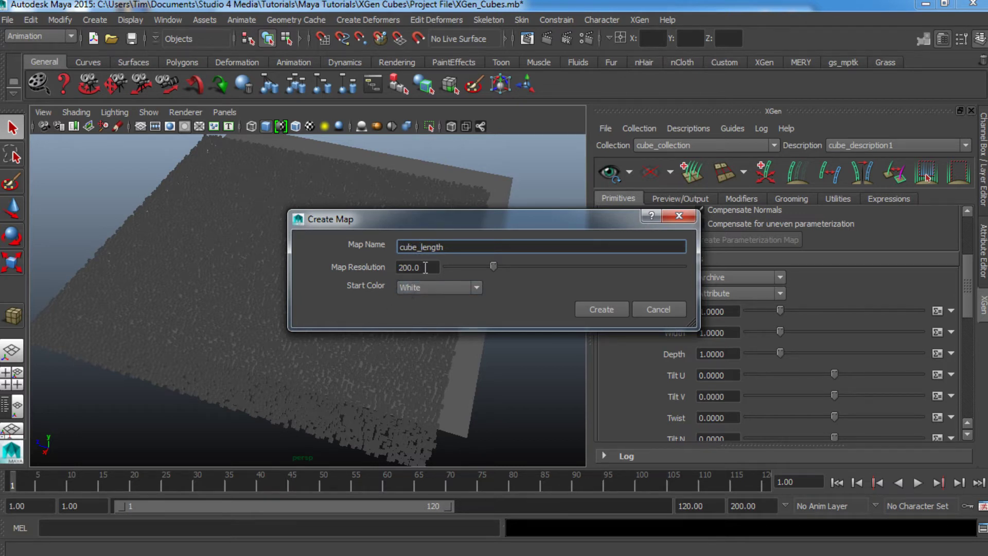
pyautogui.click(599, 309)
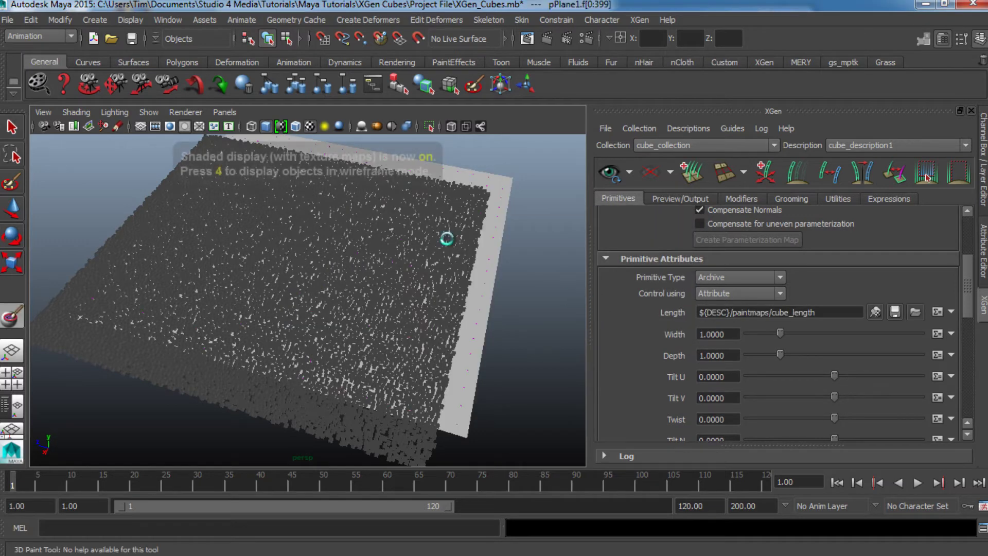
# Clear the XGen preview from the plane and display the 3D Paint Tool's settings
pyautogui.moveTo(381, 261)
pyautogui.keyDown('alt'); pyautogui.mouseDown()
pyautogui.moveTo(426, 284)
pyautogui.moveTo(646, 213)
pyautogui.mouseUp(); pyautogui.keyUp('alt')
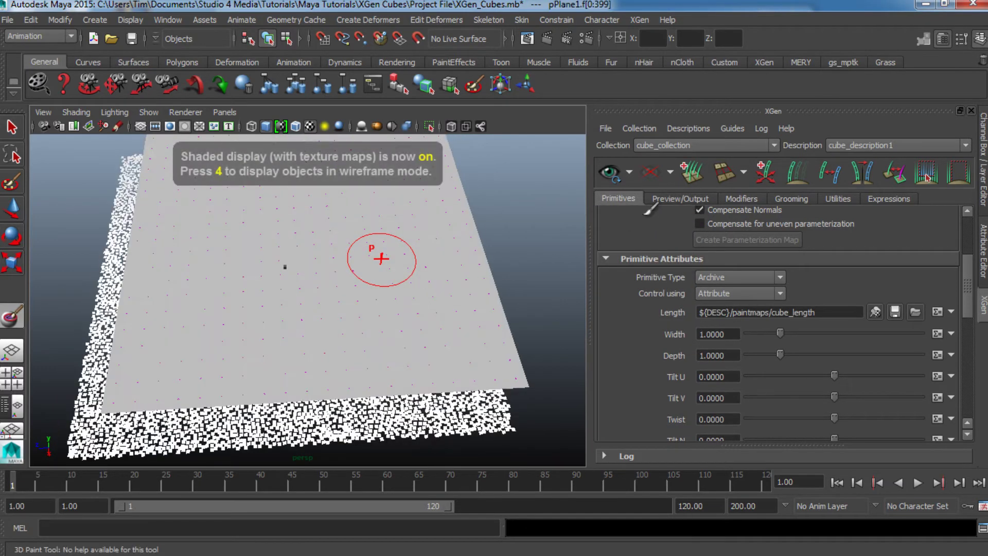
pyautogui.click(650, 175)
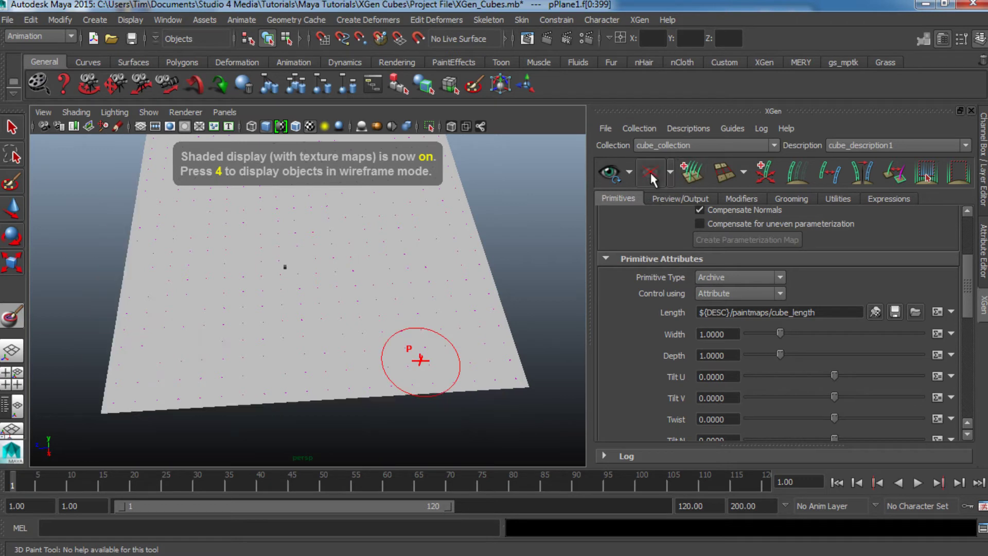
pyautogui.moveTo(365, 345)
pyautogui.keyDown('alt'); pyautogui.mouseDown()
pyautogui.moveTo(415, 348)
pyautogui.moveTo(337, 295)
pyautogui.moveTo(427, 341)
pyautogui.mouseUp(); pyautogui.keyUp('alt')
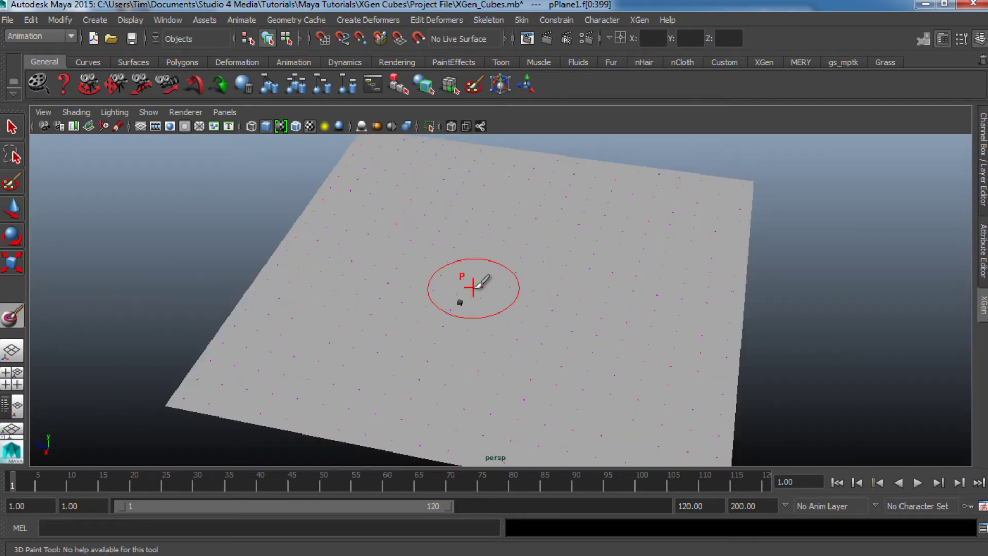
pyautogui.doubleClick(13, 316)
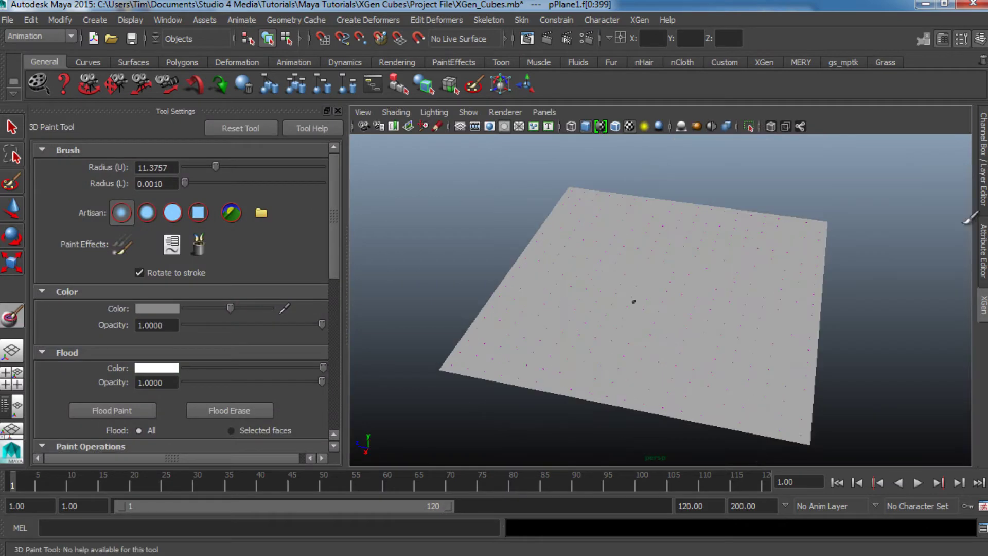
pyautogui.moveTo(601, 327)
pyautogui.keyDown('alt'); pyautogui.mouseDown()
pyautogui.moveTo(679, 325)
pyautogui.moveTo(597, 310)
pyautogui.moveTo(527, 317)
pyautogui.moveTo(584, 325)
pyautogui.moveTo(607, 289)
pyautogui.mouseUp(); pyautogui.keyUp('alt')
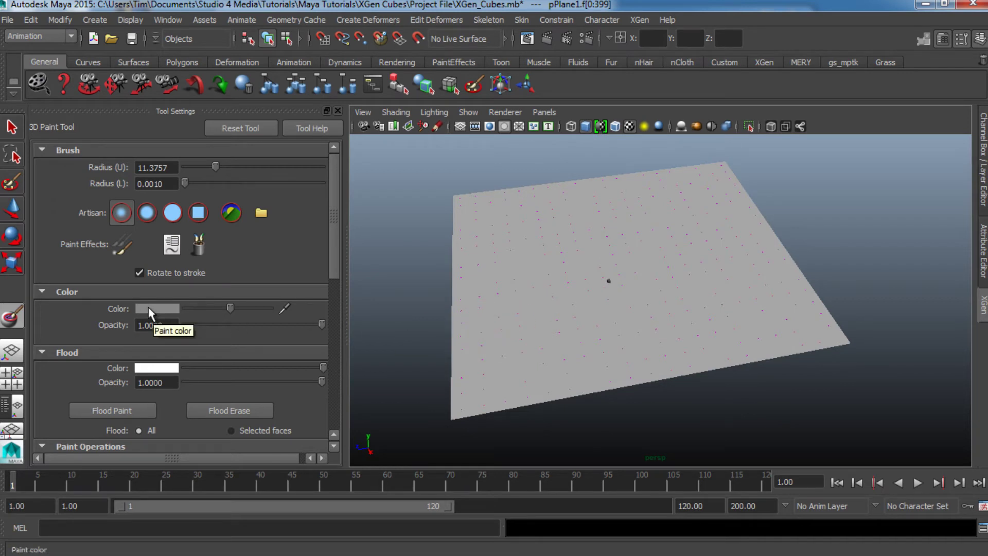
pyautogui.scroll(3, 622, 360)
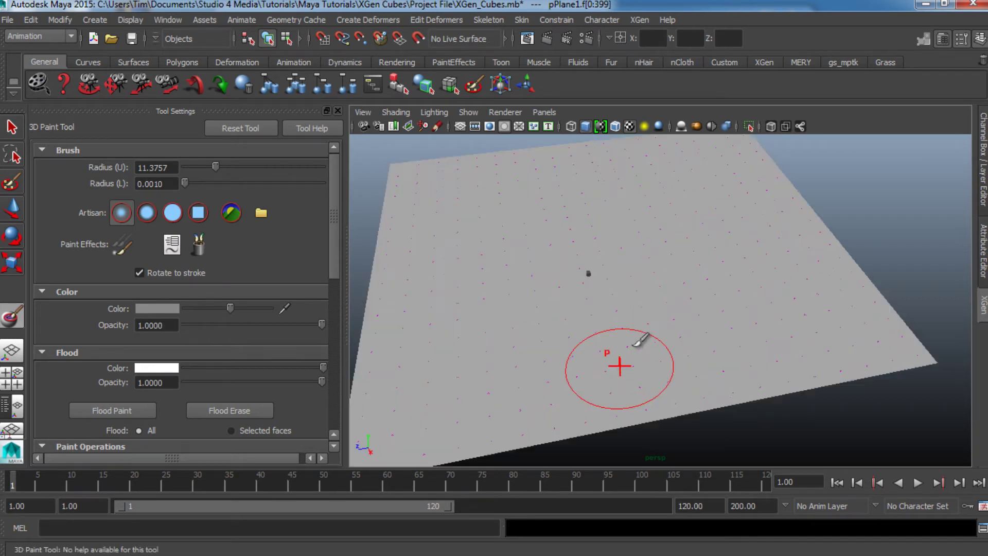
pyautogui.scroll(-3, 638, 337)
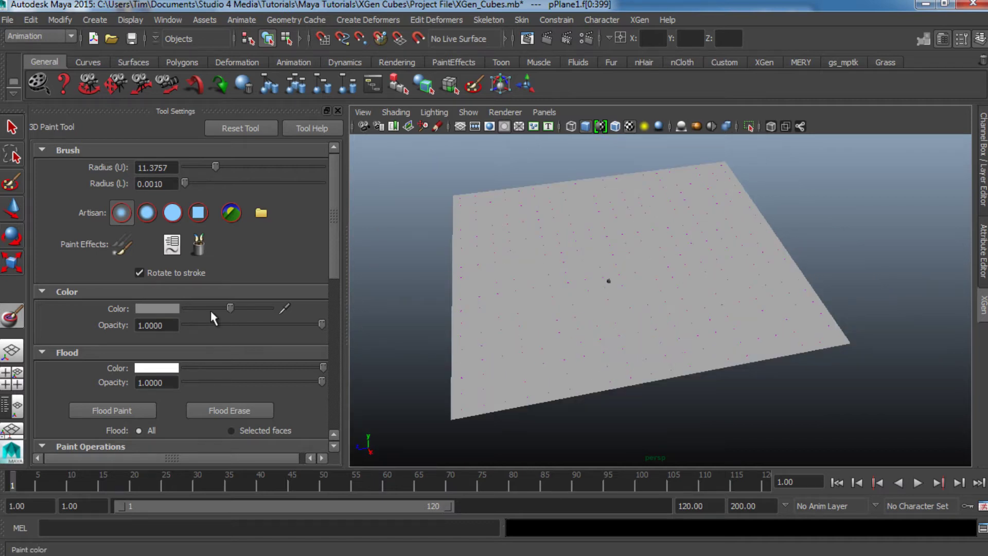
# Set the brush color to black and paint over two diagonally opposite corners of the plane
pyautogui.click(171, 309)
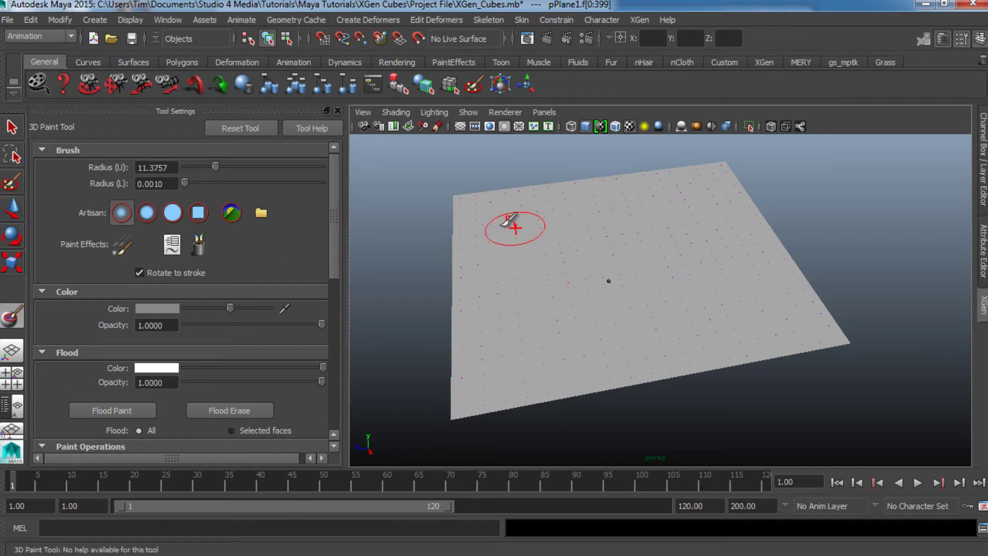
pyautogui.click(169, 310)
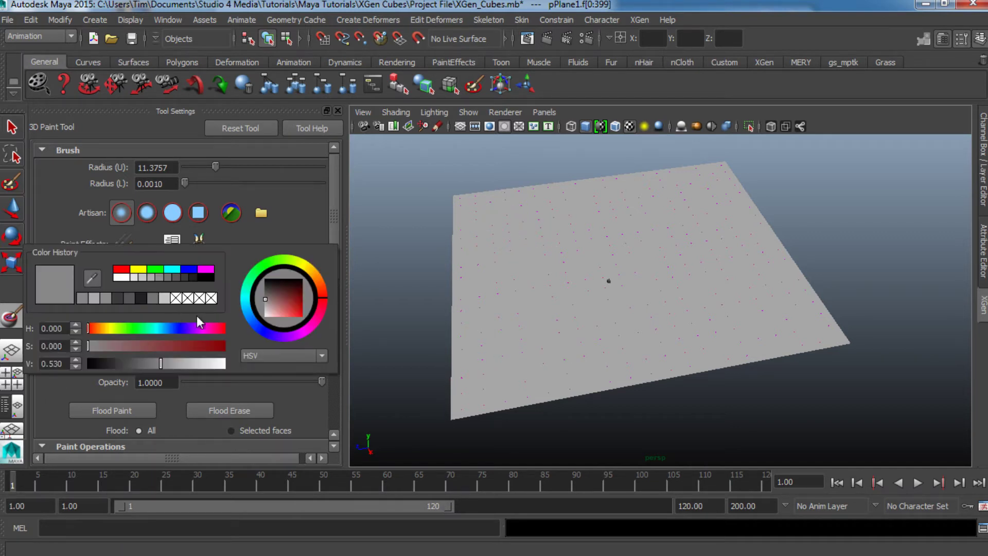
pyautogui.click(209, 277)
pyautogui.moveTo(469, 199)
pyautogui.mouseDown()
pyautogui.moveTo(463, 231)
pyautogui.moveTo(448, 218)
pyautogui.moveTo(463, 183)
pyautogui.mouseUp()
pyautogui.moveTo(443, 241)
pyautogui.mouseDown()
pyautogui.moveTo(469, 238)
pyautogui.moveTo(529, 183)
pyautogui.mouseUp()
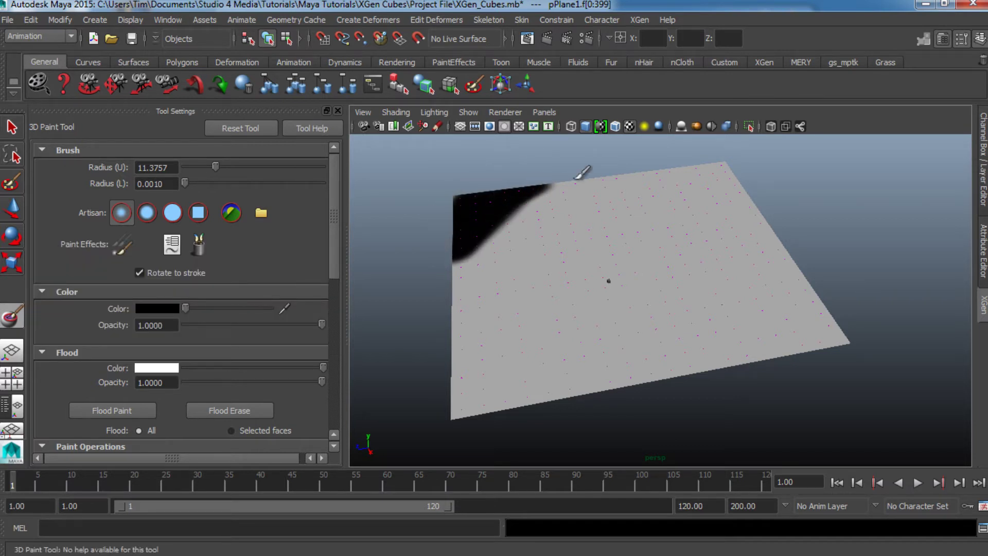
pyautogui.moveTo(785, 347)
pyautogui.mouseDown()
pyautogui.moveTo(780, 302)
pyautogui.moveTo(839, 285)
pyautogui.moveTo(831, 362)
pyautogui.mouseUp()
pyautogui.moveTo(823, 285)
pyautogui.mouseDown()
pyautogui.moveTo(811, 258)
pyautogui.moveTo(713, 328)
pyautogui.moveTo(804, 348)
pyautogui.mouseUp()
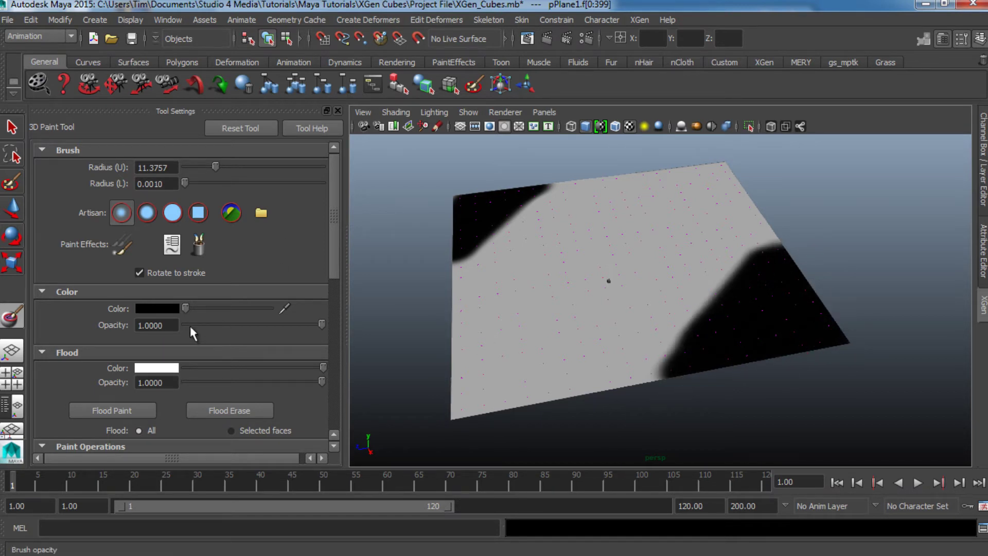
# Set the brush color to light gray and paint a diagonal band across the plane's middle between the unpainted corners
pyautogui.click(163, 310)
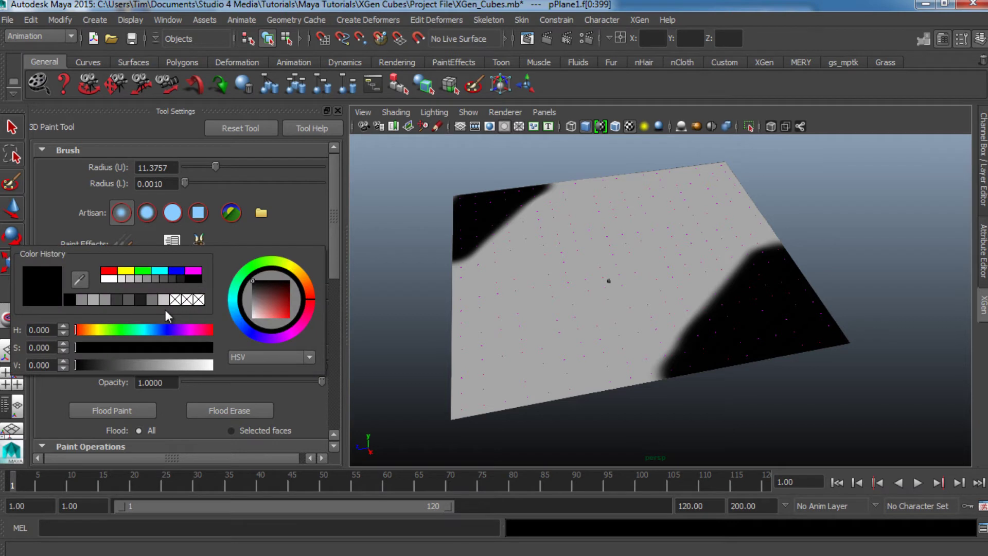
pyautogui.click(132, 278)
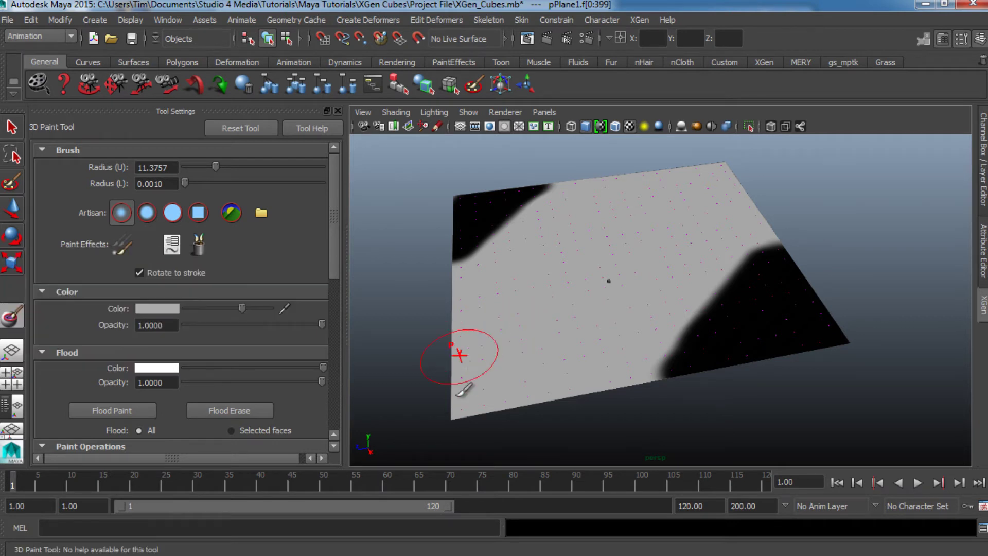
pyautogui.moveTo(449, 416)
pyautogui.mouseDown()
pyautogui.moveTo(718, 154)
pyautogui.moveTo(710, 192)
pyautogui.moveTo(489, 406)
pyautogui.moveTo(733, 149)
pyautogui.mouseUp()
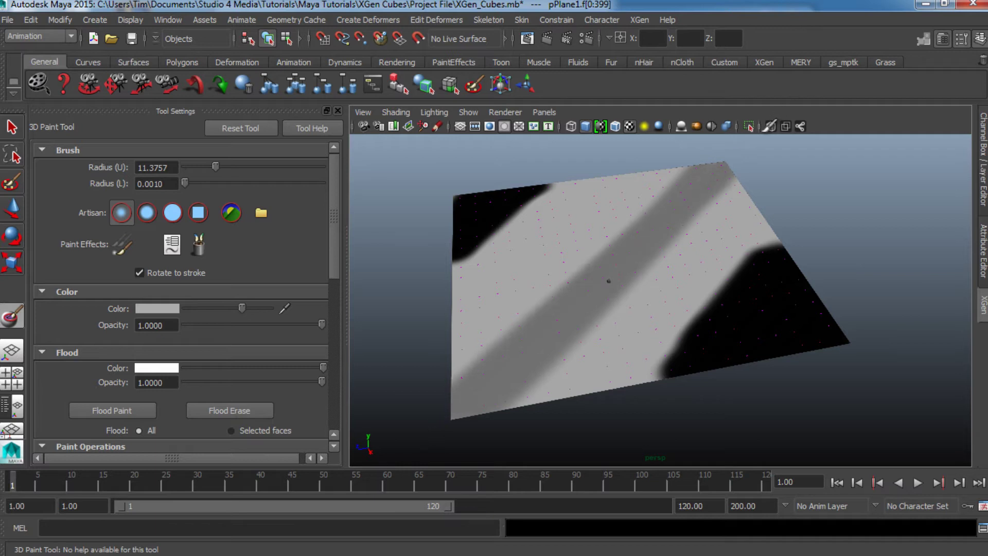
# Set the brush color to a medium gray and paint bands along both sides of the central diagonal band
pyautogui.click(160, 308)
pyautogui.click(152, 280)
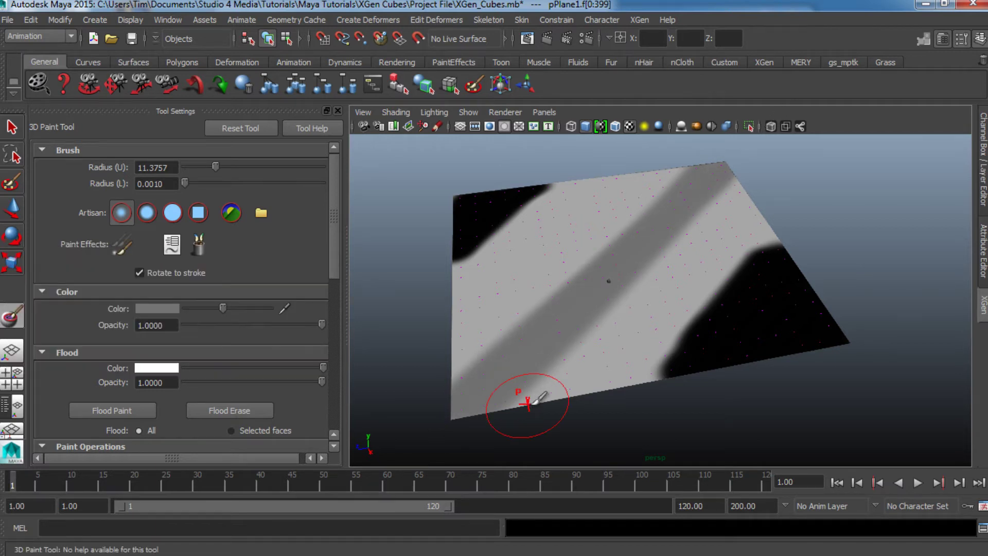
pyautogui.moveTo(533, 404)
pyautogui.mouseDown()
pyautogui.moveTo(666, 292)
pyautogui.moveTo(771, 164)
pyautogui.moveTo(668, 280)
pyautogui.moveTo(511, 426)
pyautogui.moveTo(728, 211)
pyautogui.moveTo(701, 222)
pyautogui.moveTo(754, 168)
pyautogui.moveTo(520, 428)
pyautogui.mouseUp()
pyautogui.moveTo(662, 162)
pyautogui.mouseDown()
pyautogui.moveTo(624, 209)
pyautogui.moveTo(686, 159)
pyautogui.moveTo(481, 331)
pyautogui.moveTo(491, 323)
pyautogui.moveTo(670, 165)
pyautogui.moveTo(446, 343)
pyautogui.moveTo(470, 344)
pyautogui.moveTo(548, 260)
pyautogui.mouseUp()
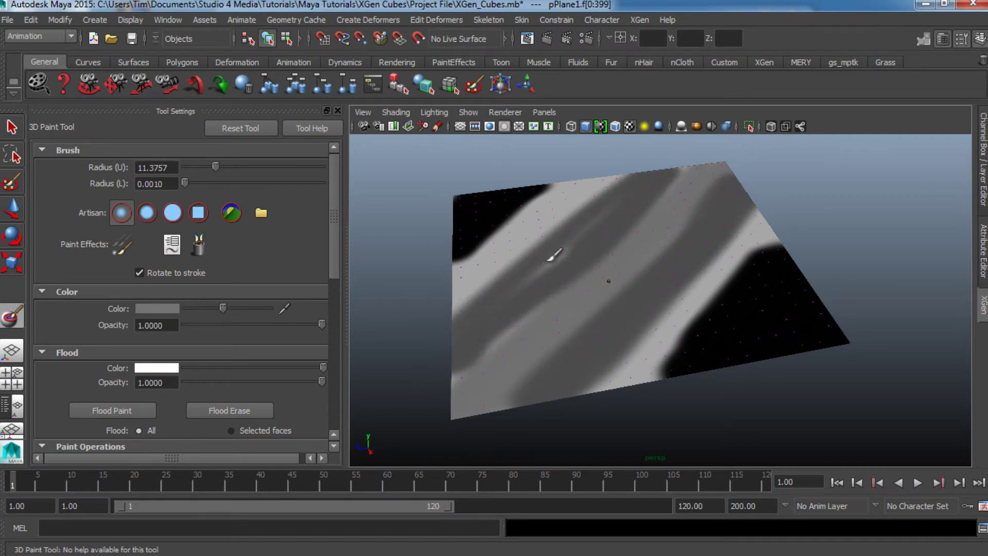
# Set the brush color to a darker gray and fill the remaining unpainted areas between the medium gray bands and the black corners
pyautogui.click(168, 309)
pyautogui.click(169, 279)
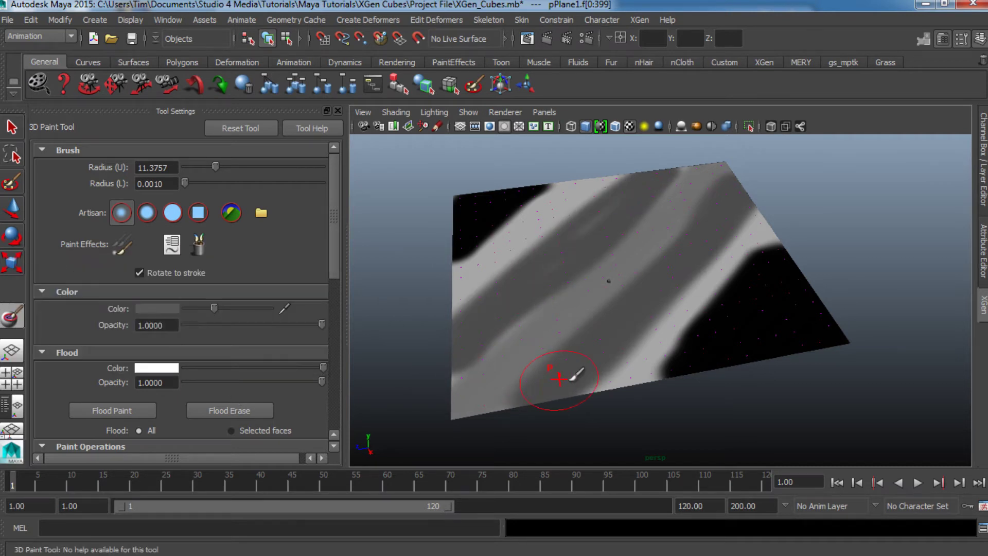
pyautogui.moveTo(606, 393)
pyautogui.mouseDown()
pyautogui.moveTo(688, 348)
pyautogui.moveTo(774, 222)
pyautogui.moveTo(620, 408)
pyautogui.moveTo(701, 295)
pyautogui.moveTo(806, 211)
pyautogui.moveTo(734, 244)
pyautogui.moveTo(592, 402)
pyautogui.mouseUp()
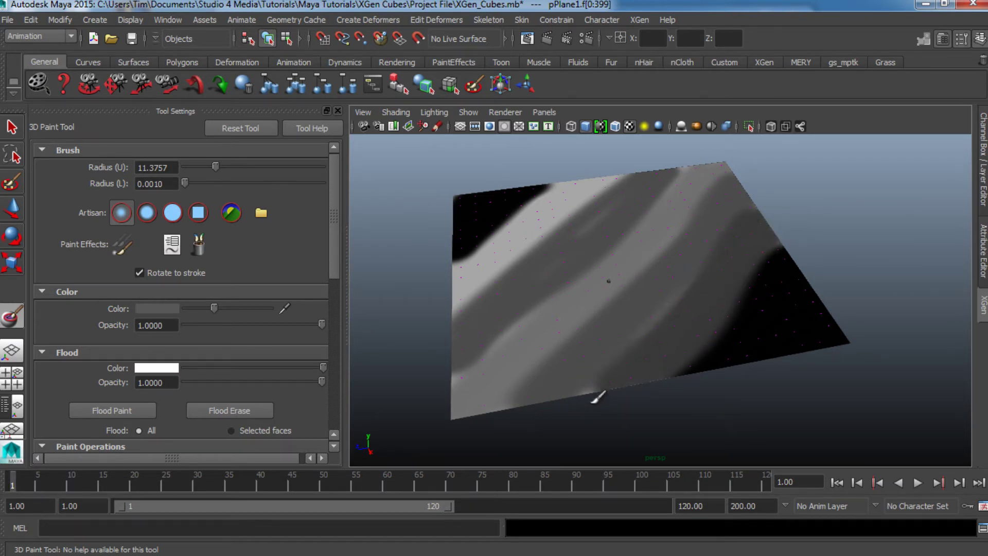
pyautogui.moveTo(600, 168)
pyautogui.mouseDown()
pyautogui.moveTo(434, 304)
pyautogui.moveTo(504, 230)
pyautogui.moveTo(619, 150)
pyautogui.moveTo(537, 238)
pyautogui.moveTo(444, 312)
pyautogui.mouseUp()
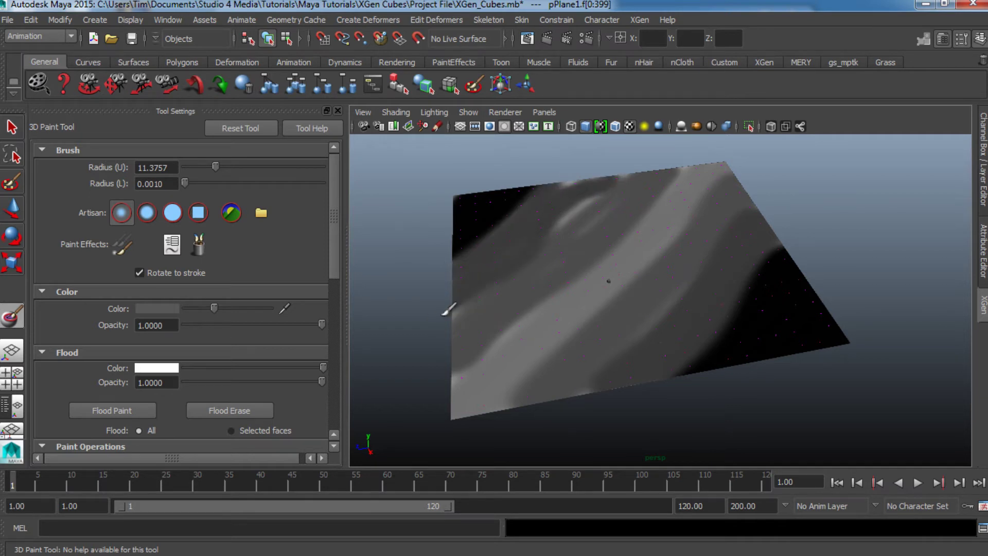
pyautogui.moveTo(590, 194)
pyautogui.mouseDown()
pyautogui.moveTo(578, 174)
pyautogui.moveTo(548, 205)
pyautogui.mouseUp()
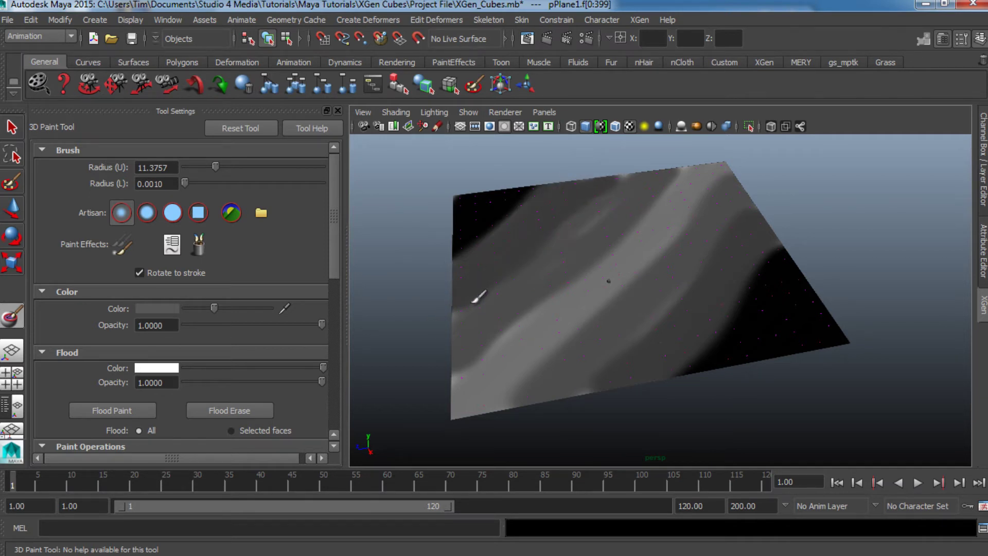
pyautogui.moveTo(473, 303)
pyautogui.mouseDown()
pyautogui.moveTo(611, 186)
pyautogui.moveTo(641, 173)
pyautogui.mouseUp()
# Close the 3D Paint Tool's settings and return to the XGen description's attributes
pyautogui.scroll(-5, 711, 302)
pyautogui.moveTo(598, 338)
pyautogui.keyDown('alt'); pyautogui.mouseDown()
pyautogui.moveTo(730, 366)
pyautogui.moveTo(582, 337)
pyautogui.moveTo(690, 300)
pyautogui.moveTo(758, 294)
pyautogui.mouseUp(); pyautogui.keyUp('alt')
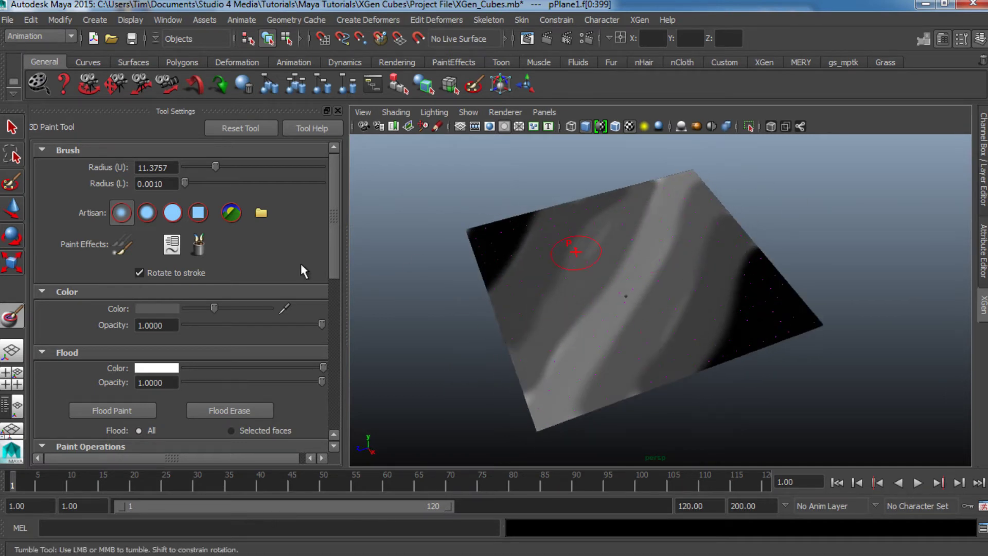
pyautogui.click(337, 112)
pyautogui.click(982, 305)
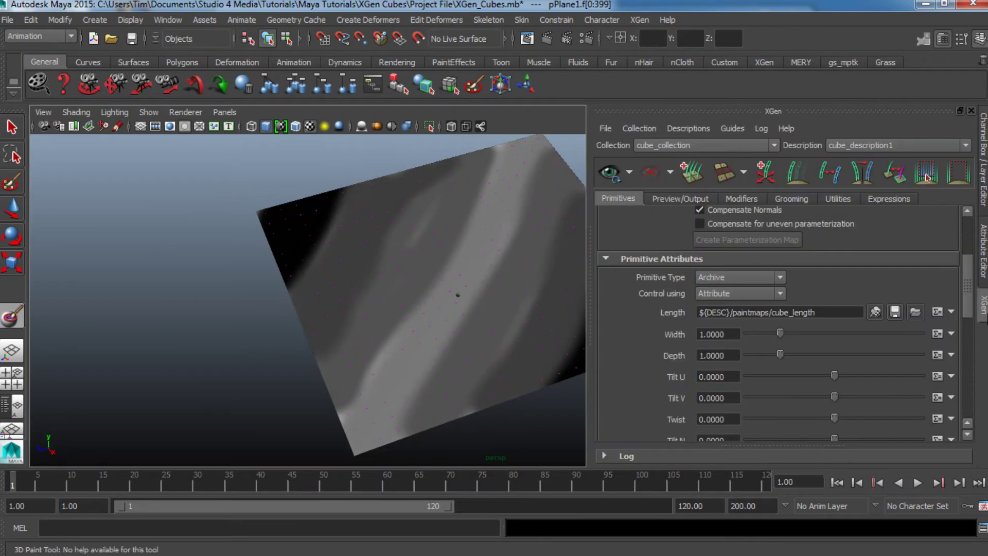
# Bake the painted cube_length map to disk so the cubes follow it, and return to the Select tool
pyautogui.scroll(3, 407, 283)
pyautogui.keyDown('alt'); pyautogui.moveTo(335, 302); pyautogui.dragTo(382, 302, button='middle'); pyautogui.keyUp('alt')
pyautogui.scroll(2, 381, 302)
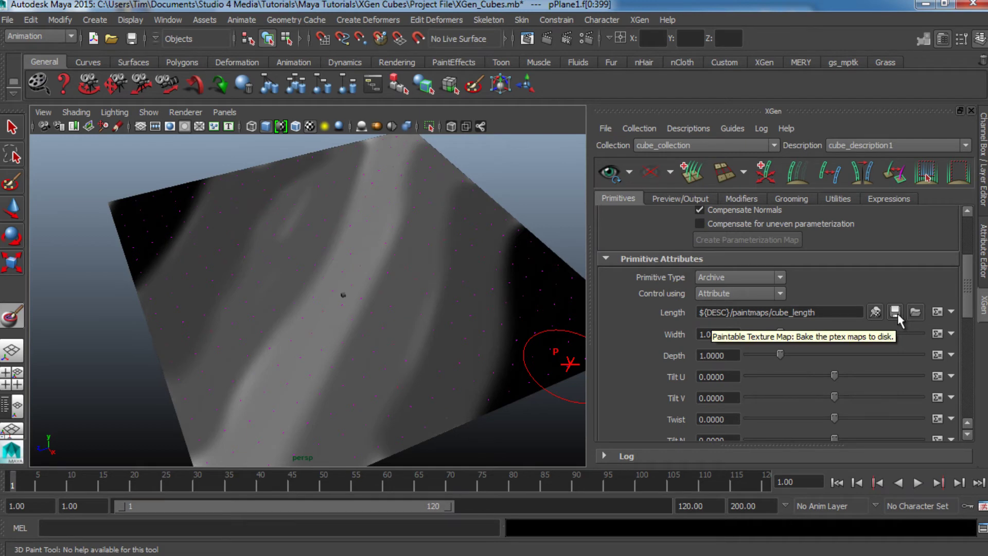
pyautogui.click(895, 312)
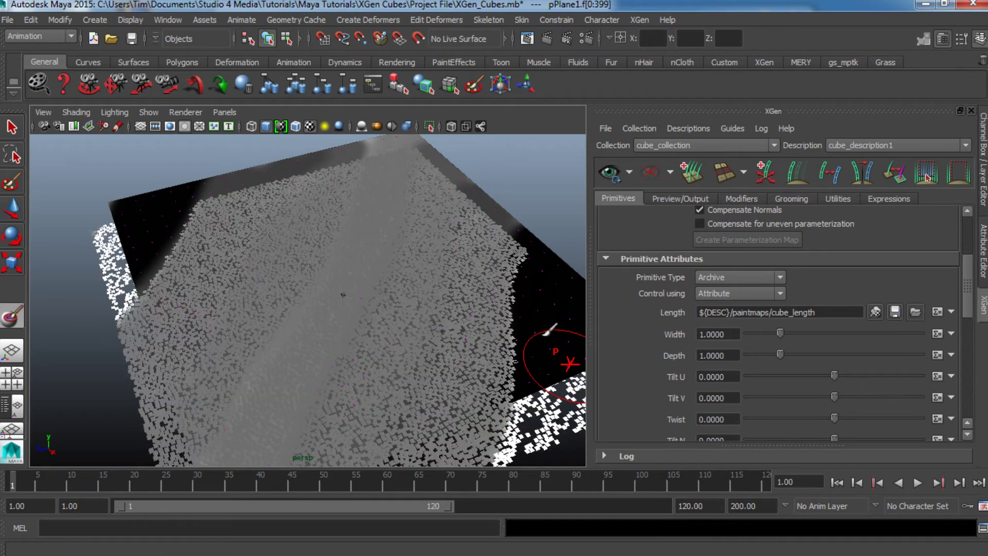
pyautogui.moveTo(432, 370)
pyautogui.keyDown('alt'); pyautogui.mouseDown()
pyautogui.moveTo(452, 353)
pyautogui.moveTo(355, 357)
pyautogui.mouseUp(); pyautogui.keyUp('alt')
pyautogui.click(10, 128)
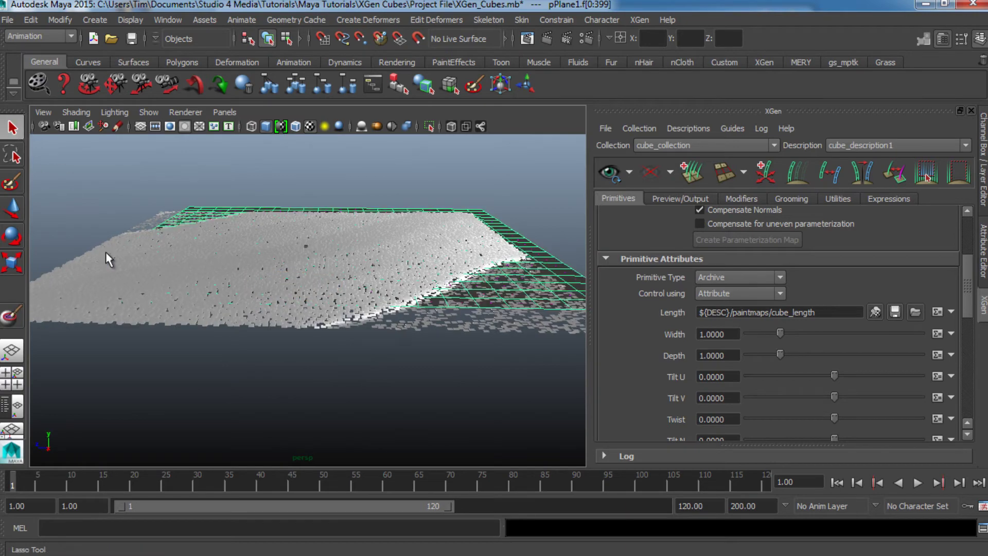
# Add the line $a=20*$a; to the Length attribute's expression below the map definition and accept it
pyautogui.click(219, 312)
pyautogui.keyDown('alt'); pyautogui.moveTo(221, 311); pyautogui.dragTo(212, 293); pyautogui.keyUp('alt')
pyautogui.keyDown('alt'); pyautogui.moveTo(212, 293); pyautogui.dragTo(326, 283, button='right'); pyautogui.keyUp('alt')
pyautogui.keyDown('alt'); pyautogui.moveTo(327, 283); pyautogui.dragTo(339, 335); pyautogui.keyUp('alt')
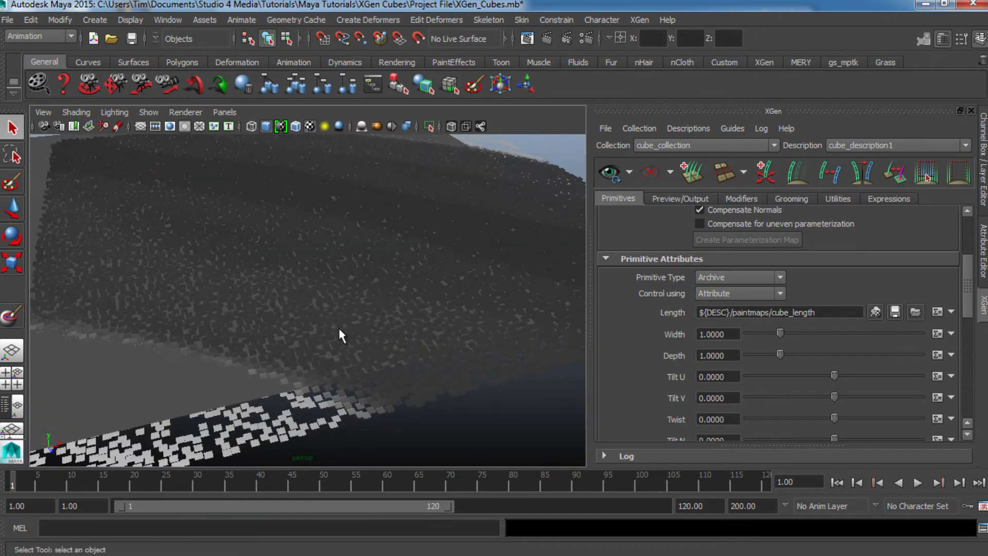
pyautogui.keyDown('alt'); pyautogui.moveTo(443, 292); pyautogui.dragTo(369, 297, button='right'); pyautogui.keyUp('alt')
pyautogui.keyDown('alt'); pyautogui.moveTo(369, 297); pyautogui.dragTo(371, 321); pyautogui.keyUp('alt')
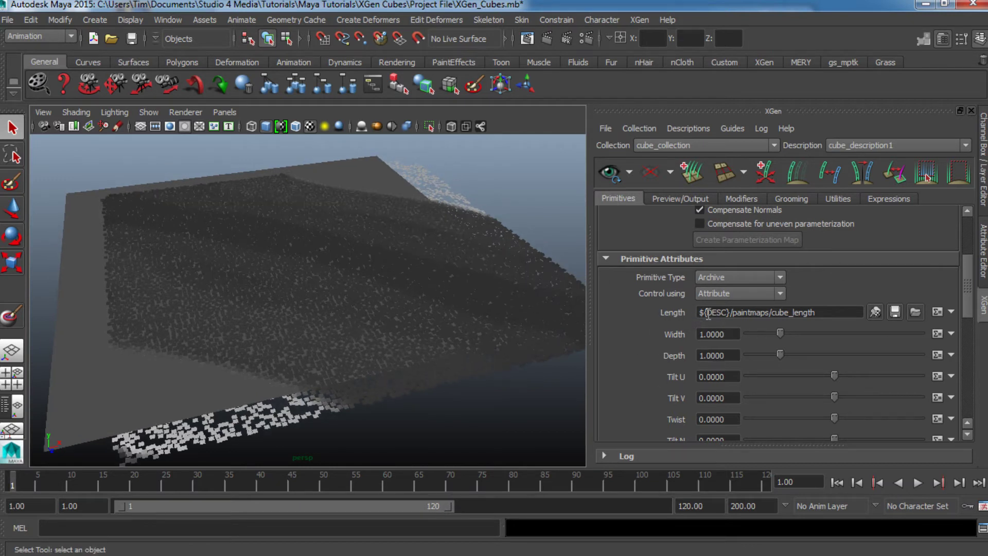
pyautogui.click(937, 312)
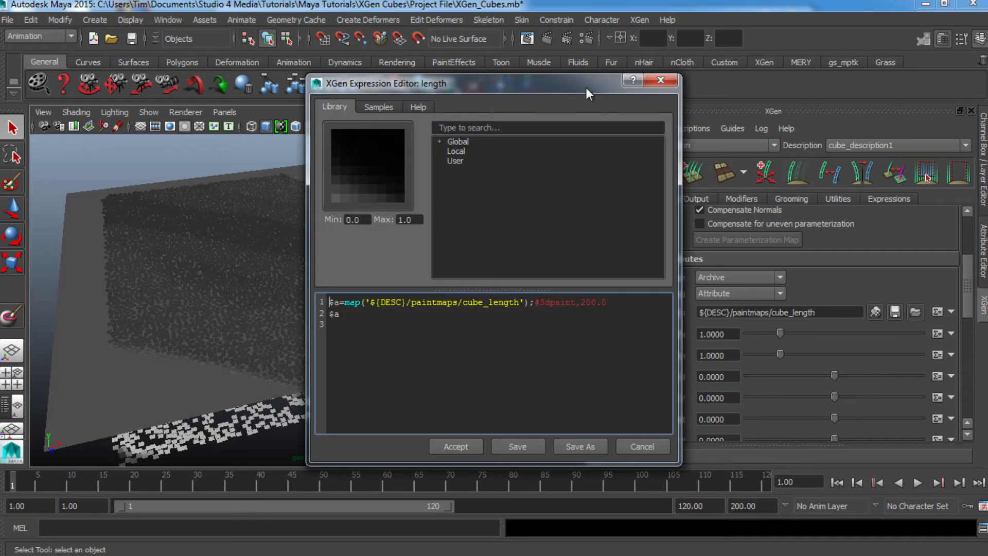
pyautogui.moveTo(563, 82); pyautogui.dragTo(551, 75)
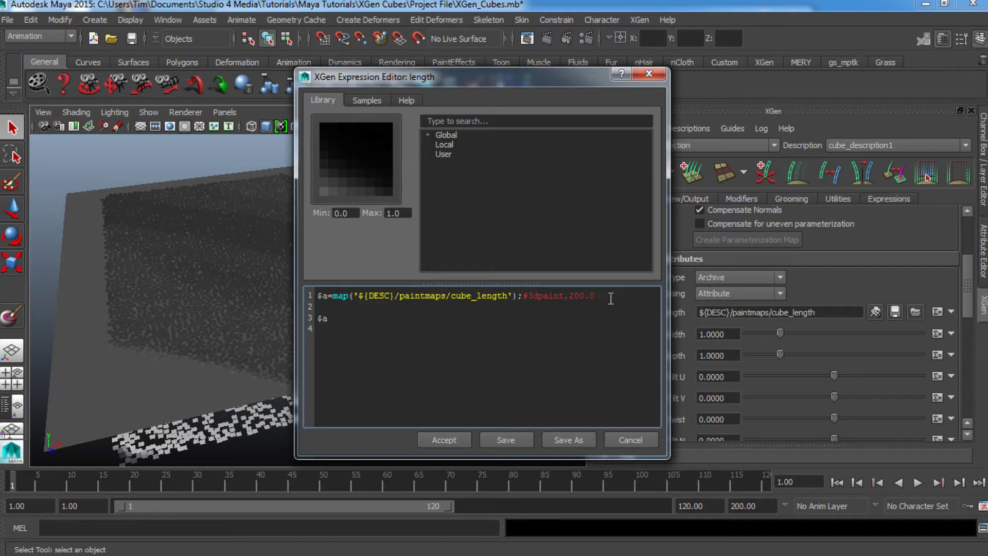
pyautogui.write('$a')
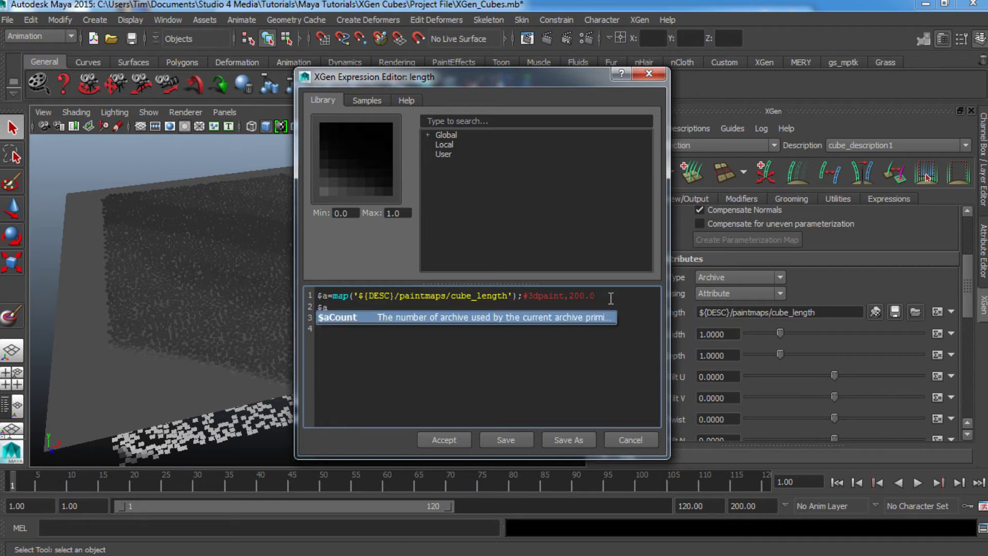
pyautogui.write('=20*')
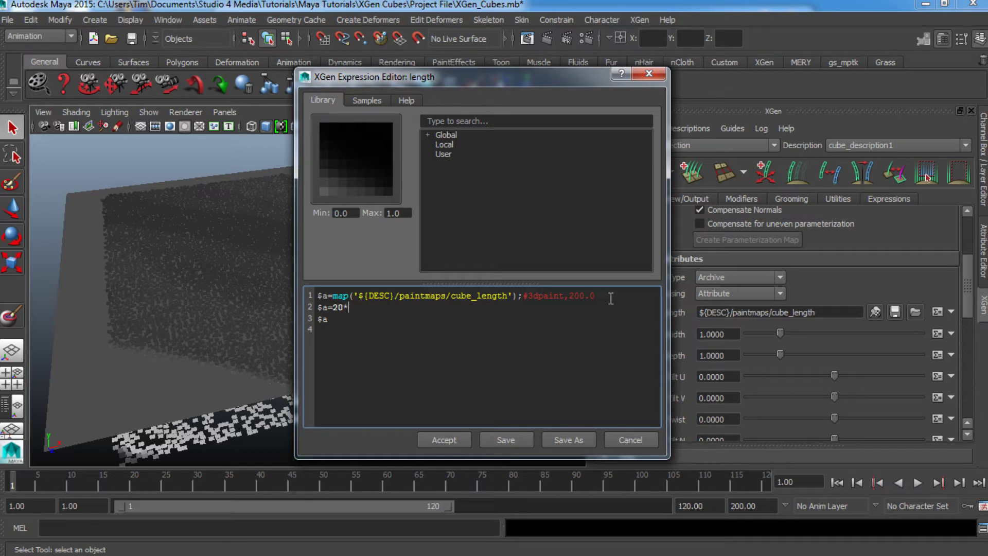
pyautogui.write('$a;')
pyautogui.click(457, 436)
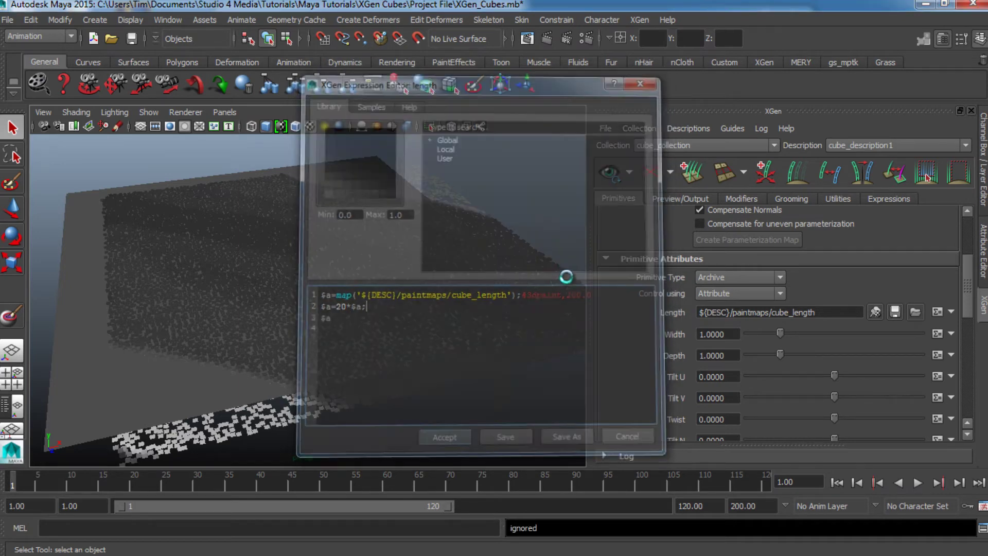
# Examine the lengthened cubes on the plane from several angles in textured shaded display
pyautogui.keyDown('alt'); pyautogui.moveTo(436, 313); pyautogui.dragTo(315, 269); pyautogui.keyUp('alt')
pyautogui.keyDown('alt'); pyautogui.moveTo(315, 269); pyautogui.dragTo(279, 287, button='right'); pyautogui.keyUp('alt')
pyautogui.press('a')
pyautogui.keyDown('alt'); pyautogui.moveTo(369, 324); pyautogui.dragTo(513, 332); pyautogui.keyUp('alt')
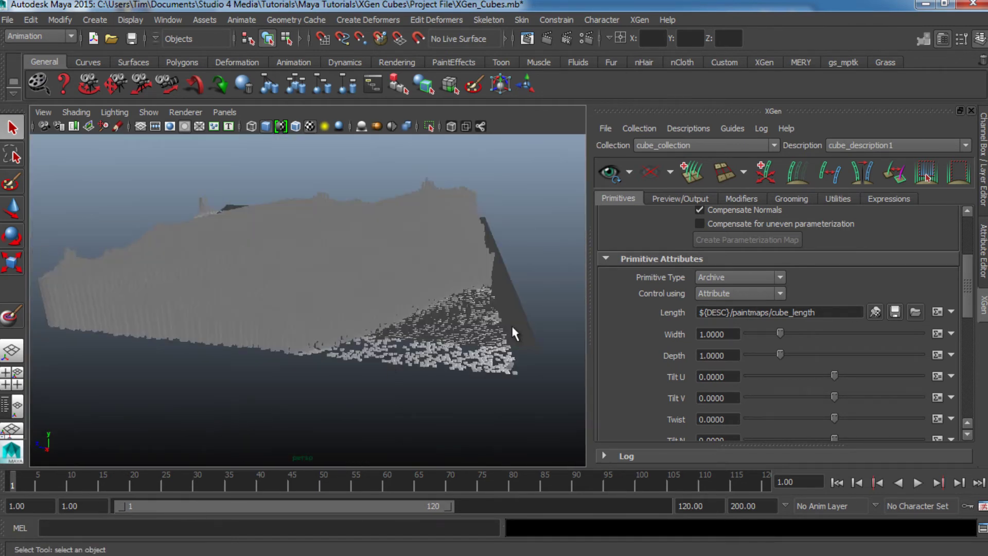
pyautogui.moveTo(390, 363)
pyautogui.keyDown('alt'); pyautogui.mouseDown()
pyautogui.moveTo(566, 353)
pyautogui.moveTo(465, 337)
pyautogui.moveTo(404, 364)
pyautogui.mouseUp(); pyautogui.keyUp('alt')
pyautogui.keyDown('alt'); pyautogui.moveTo(404, 363); pyautogui.dragTo(520, 329, button='right'); pyautogui.keyUp('alt')
pyautogui.keyDown('alt'); pyautogui.moveTo(355, 357); pyautogui.dragTo(356, 354); pyautogui.keyUp('alt')
pyautogui.keyDown('alt'); pyautogui.moveTo(356, 353); pyautogui.dragTo(254, 379, button='middle'); pyautogui.keyUp('alt')
pyautogui.keyDown('alt'); pyautogui.moveTo(401, 381); pyautogui.dragTo(446, 382); pyautogui.keyUp('alt')
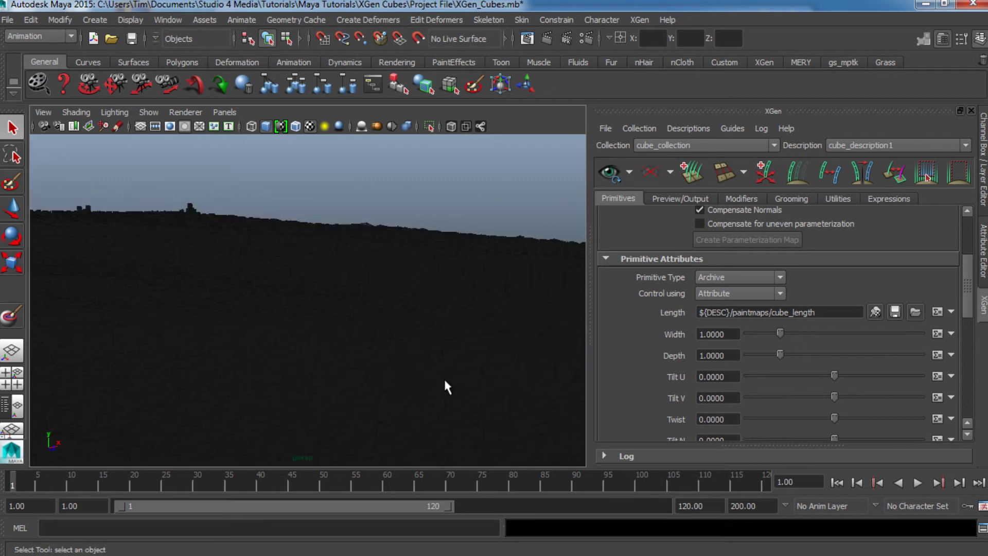
pyautogui.press('6')
pyautogui.press('f')
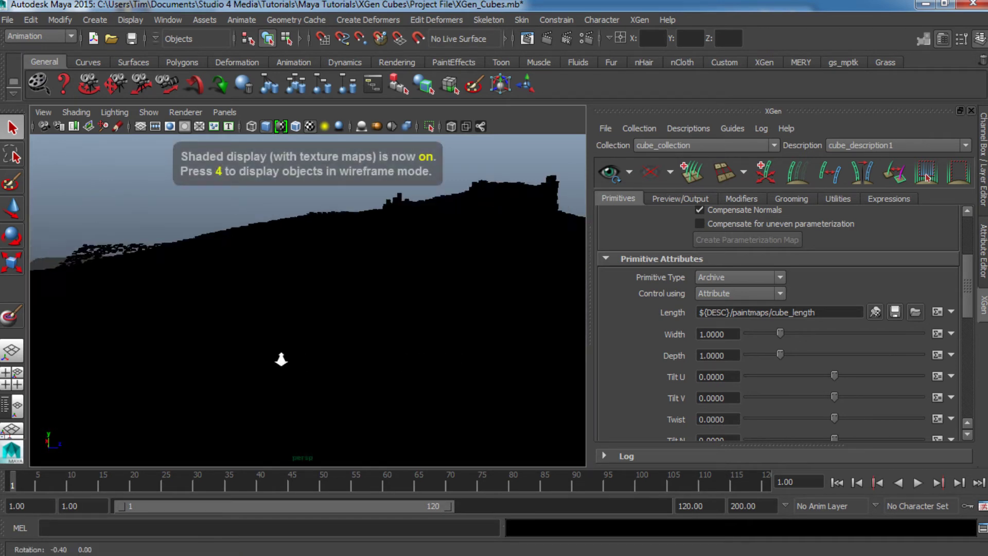
pyautogui.moveTo(357, 368)
pyautogui.keyDown('alt'); pyautogui.mouseDown()
pyautogui.moveTo(232, 392)
pyautogui.moveTo(176, 371)
pyautogui.moveTo(183, 360)
pyautogui.moveTo(420, 364)
pyautogui.moveTo(404, 379)
pyautogui.moveTo(338, 367)
pyautogui.mouseUp(); pyautogui.keyUp('alt')
pyautogui.click(337, 366)
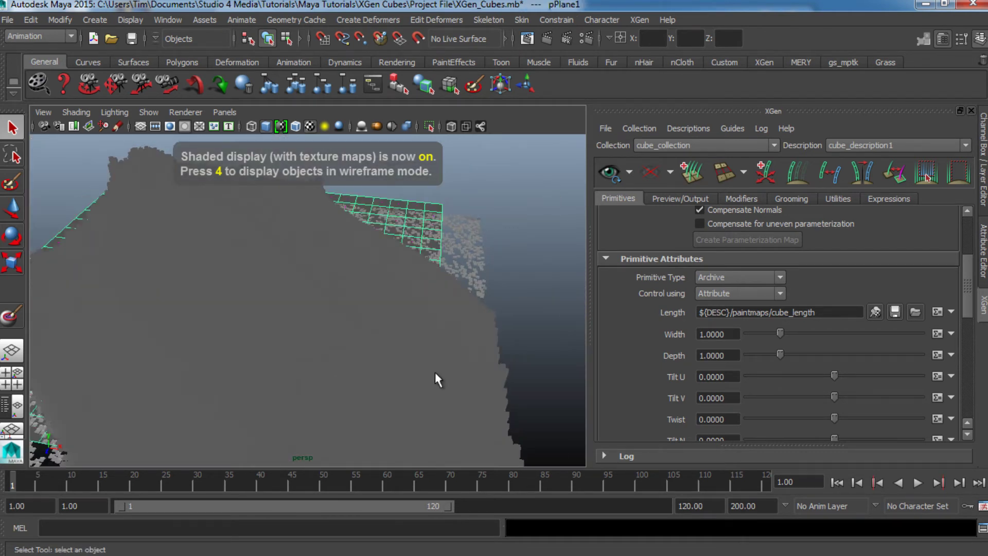
# Set the density of the cube description's generator to 0.5
pyautogui.click(552, 325)
pyautogui.scroll(4, 663, 308)
pyautogui.moveTo(720, 286); pyautogui.dragTo(668, 294)
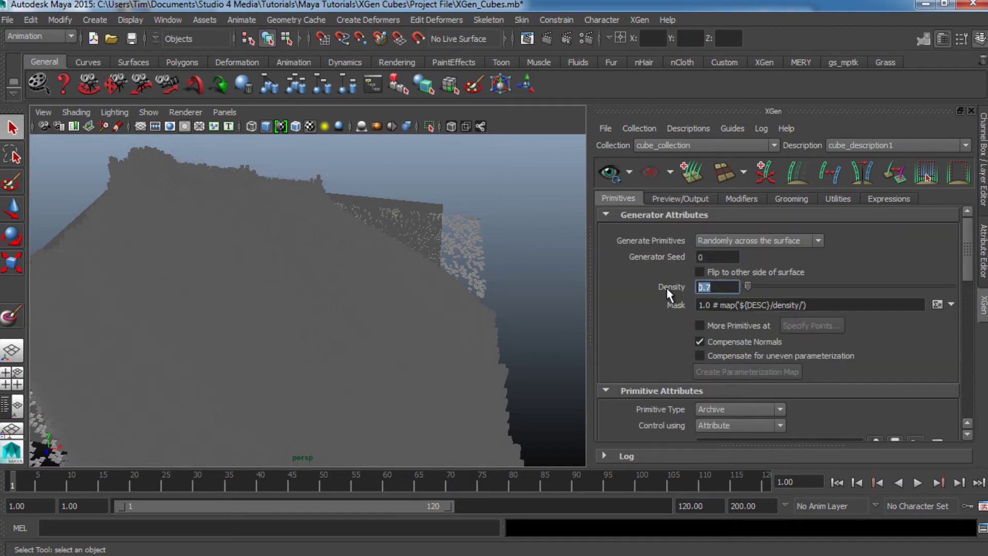
pyautogui.write('.5')
pyautogui.press('Return')
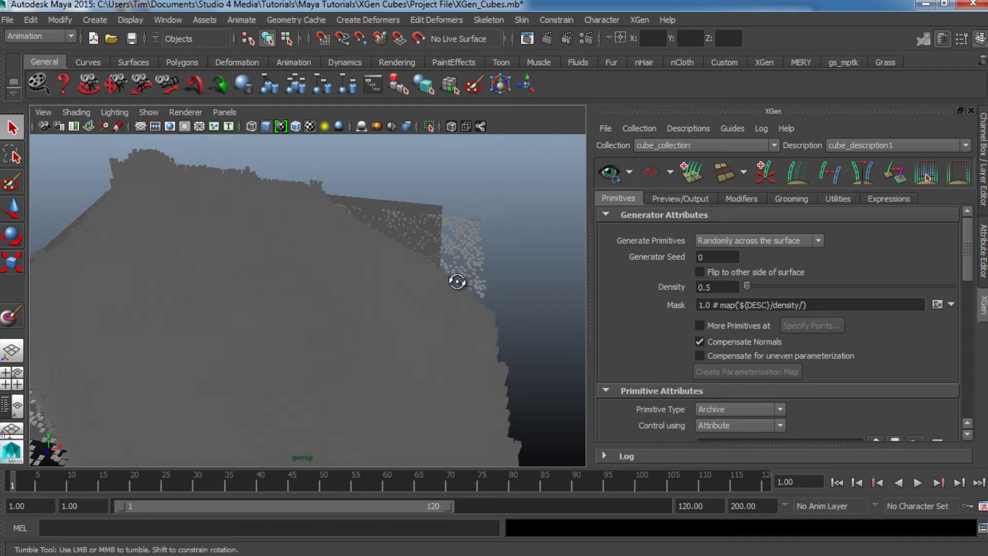
pyautogui.keyDown('alt'); pyautogui.moveTo(452, 276); pyautogui.dragTo(328, 295); pyautogui.keyUp('alt')
pyautogui.keyDown('alt'); pyautogui.moveTo(329, 295); pyautogui.dragTo(467, 296, button='right'); pyautogui.keyUp('alt')
pyautogui.keyDown('alt'); pyautogui.moveTo(467, 296); pyautogui.dragTo(387, 306); pyautogui.keyUp('alt')
pyautogui.keyDown('alt'); pyautogui.moveTo(387, 306); pyautogui.dragTo(458, 298, button='right'); pyautogui.keyUp('alt')
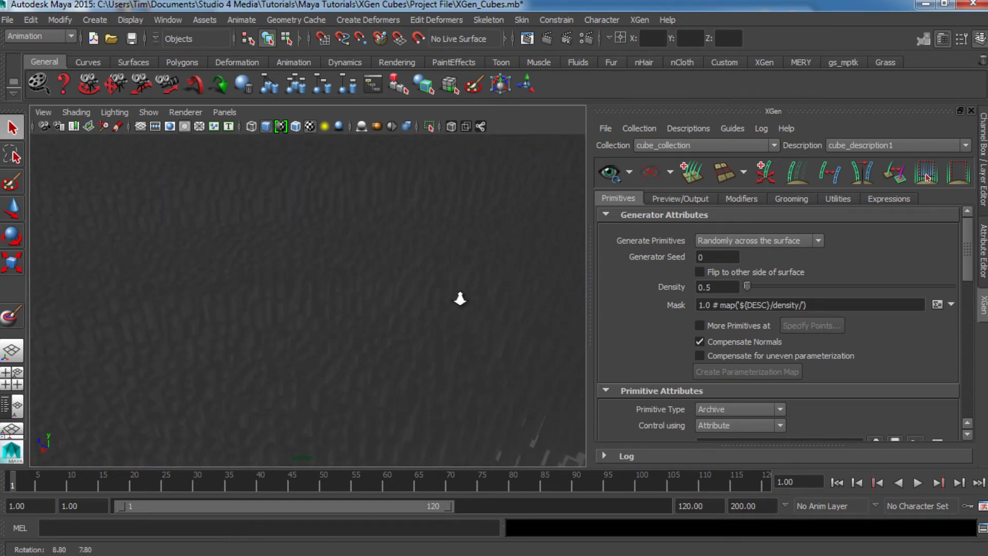
pyautogui.keyDown('alt'); pyautogui.moveTo(459, 298); pyautogui.dragTo(340, 361); pyautogui.keyUp('alt')
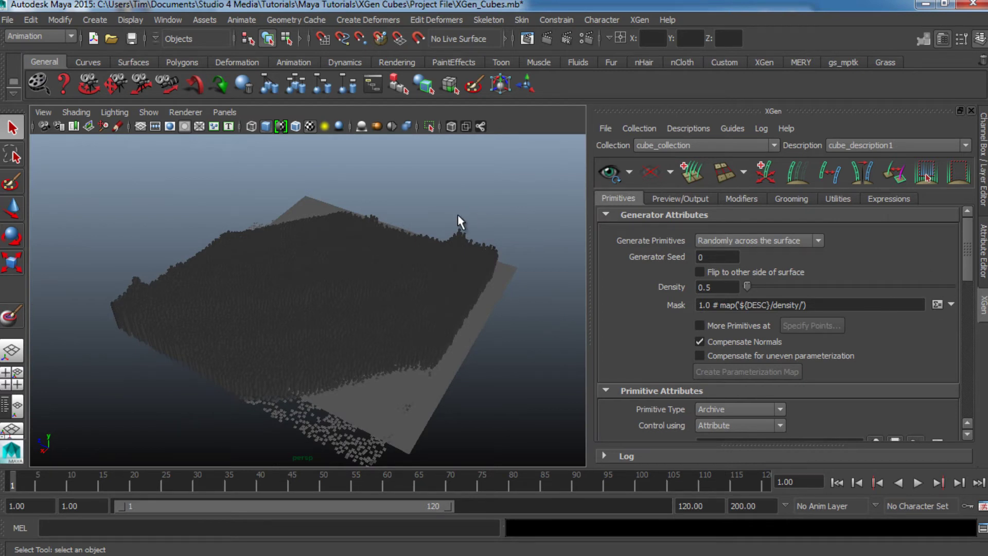
pyautogui.scroll(2, 447, 212)
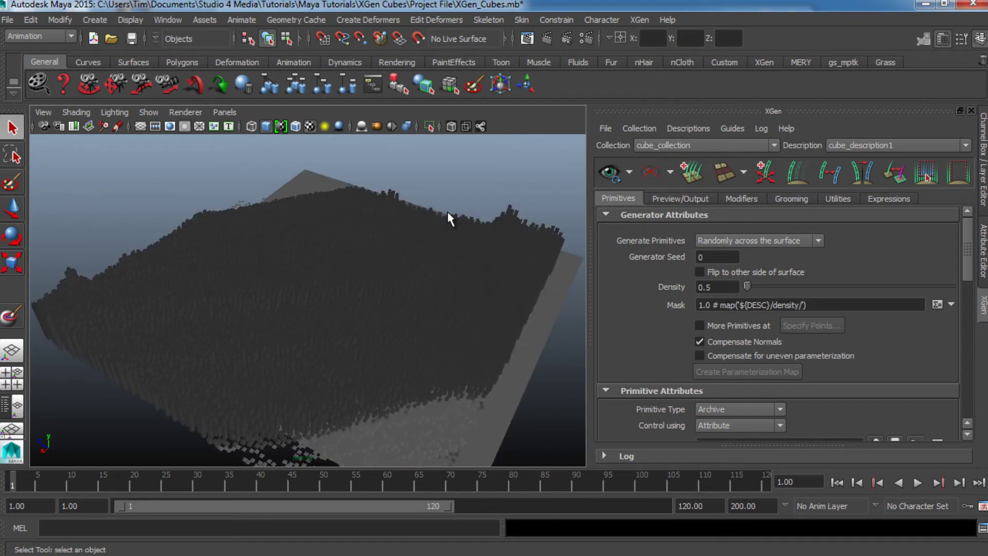
# Start a new scene without saving the changes and show the grid
pyautogui.click(100, 39)
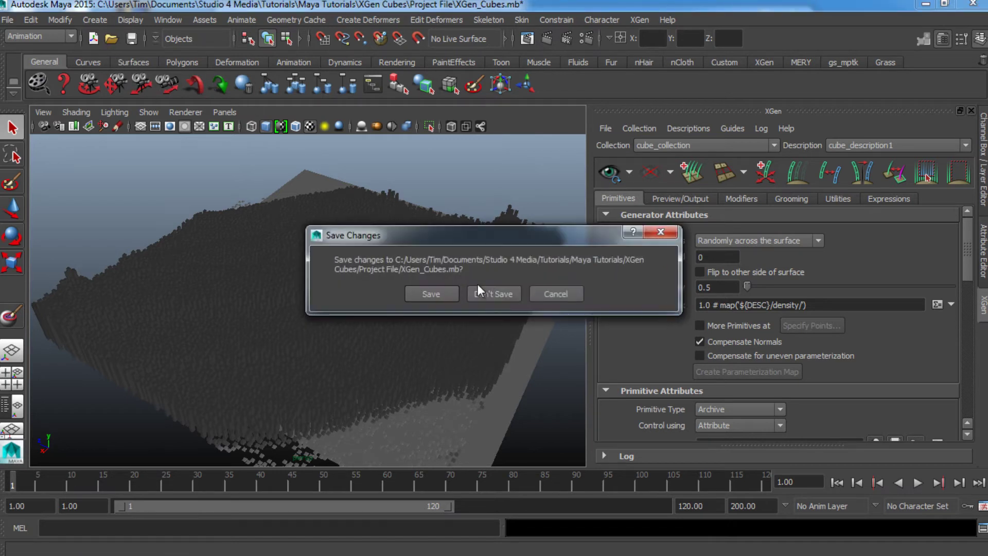
pyautogui.click(495, 292)
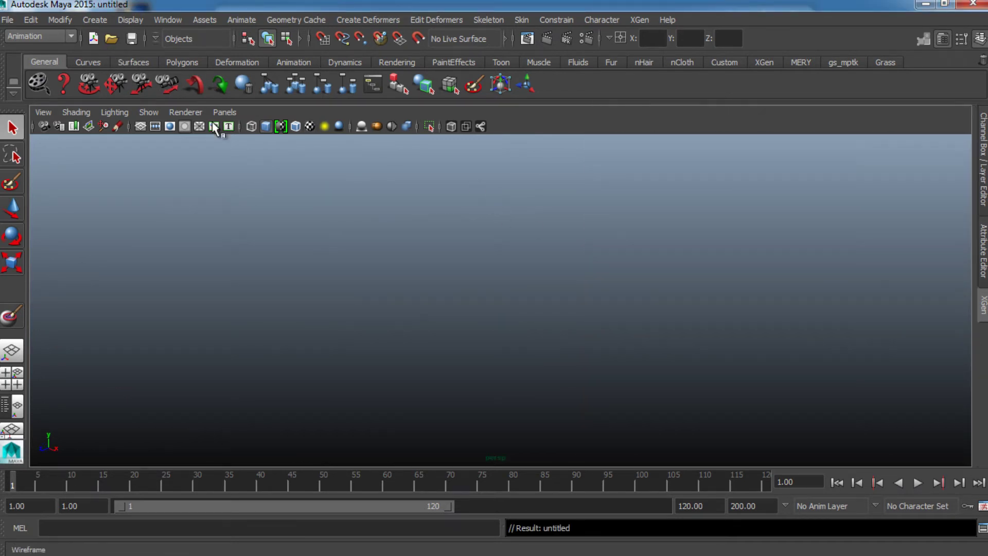
pyautogui.click(139, 126)
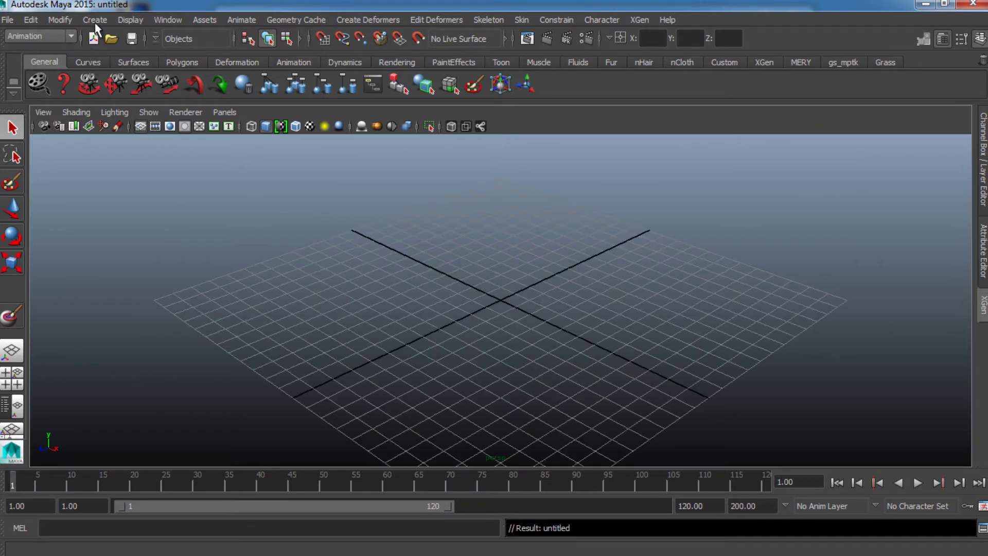
# Create a polygon plane at the center of the grid
pyautogui.click(109, 17)
pyautogui.moveTo(122, 54)
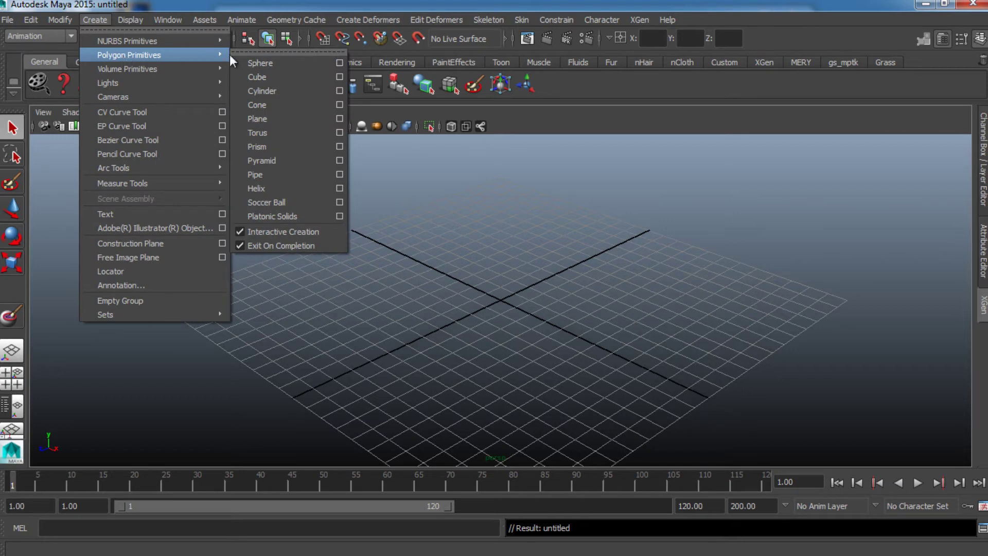
pyautogui.click(277, 119)
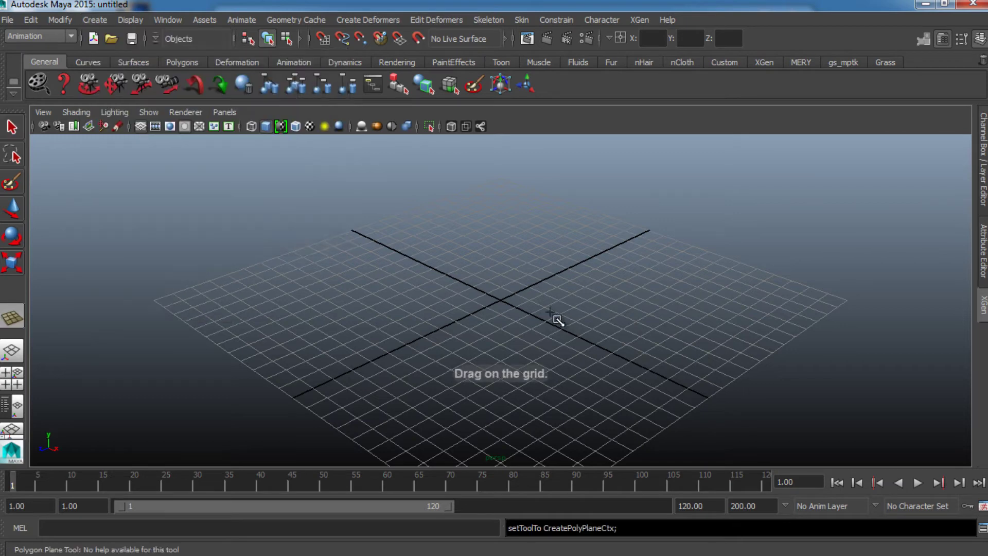
pyautogui.click(500, 299)
# Set the new plane's scale to 150 in X, Y and Z
pyautogui.click(985, 250)
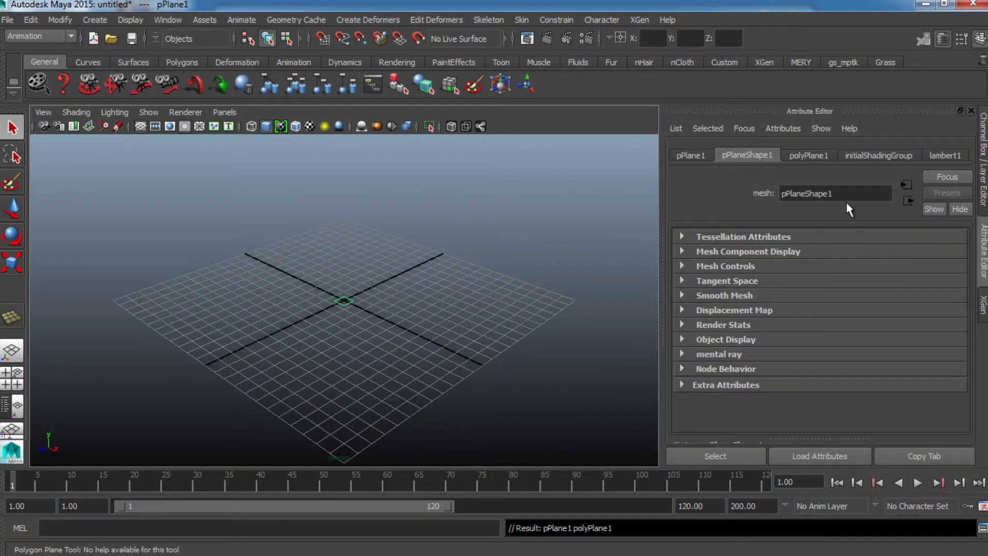
pyautogui.click(983, 169)
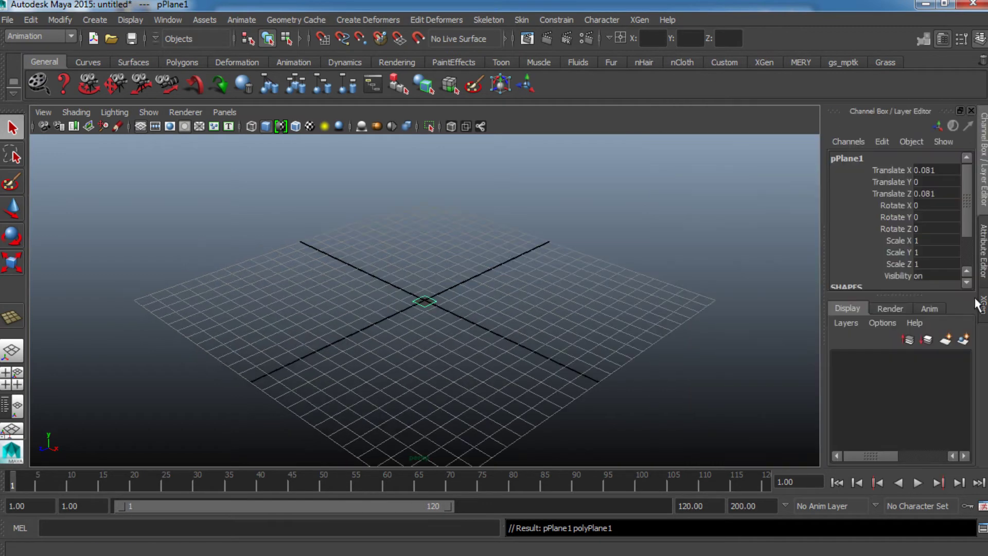
pyautogui.click(932, 264)
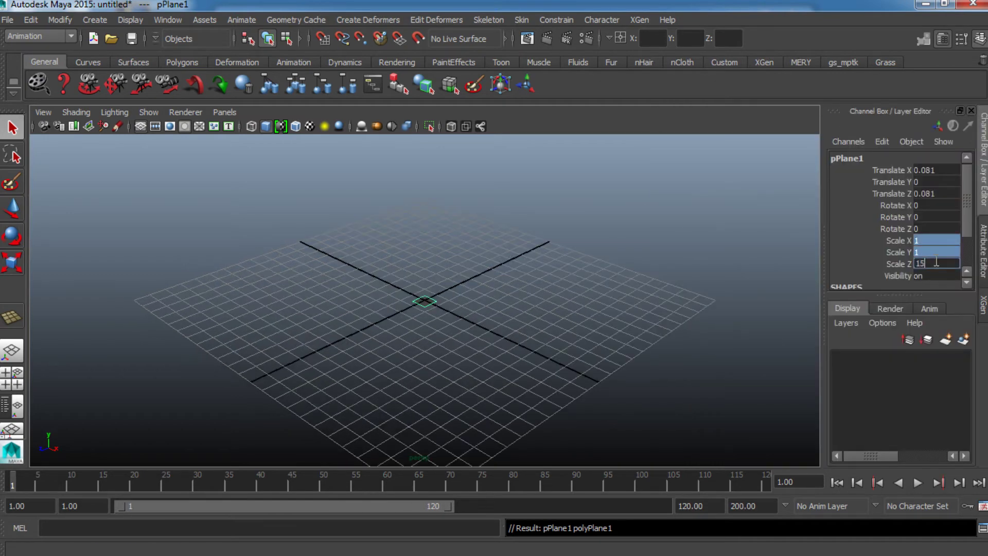
pyautogui.write('150')
pyautogui.press('Return')
pyautogui.scroll(-5, 703, 258)
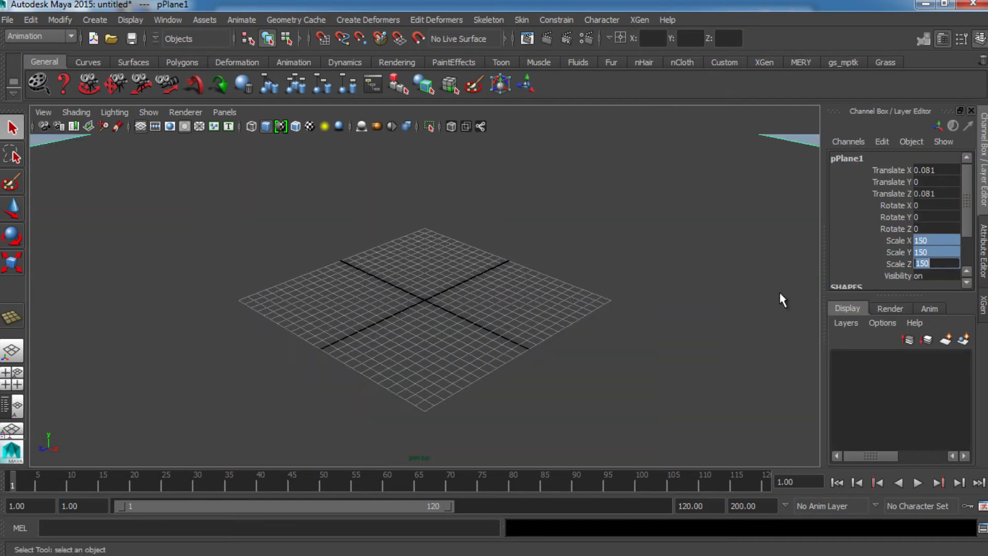
pyautogui.scroll(-3, 926, 232)
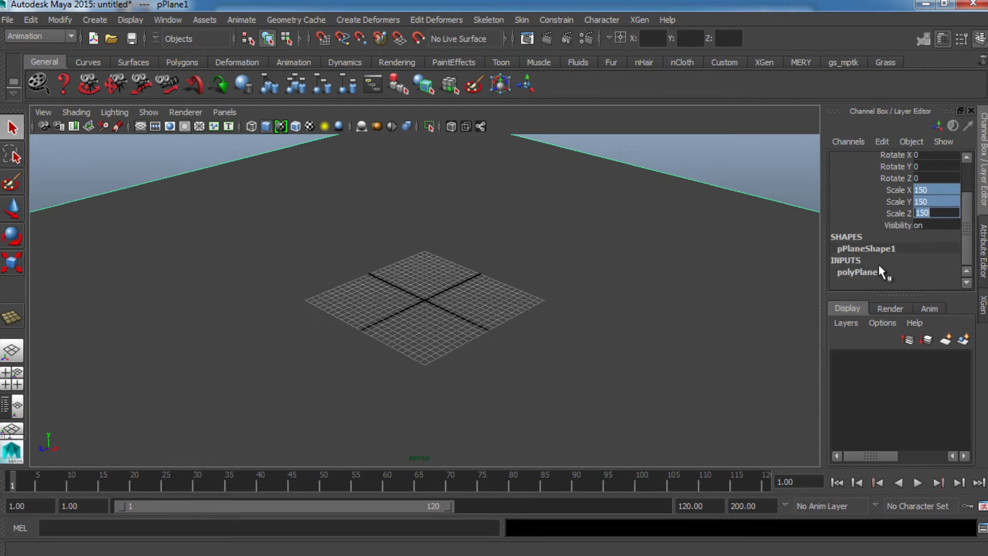
# Set the plane's width and height subdivisions to 20 and hide the grid
pyautogui.click(878, 267)
pyautogui.moveTo(924, 261); pyautogui.dragTo(929, 284)
pyautogui.write('20')
pyautogui.press('Return')
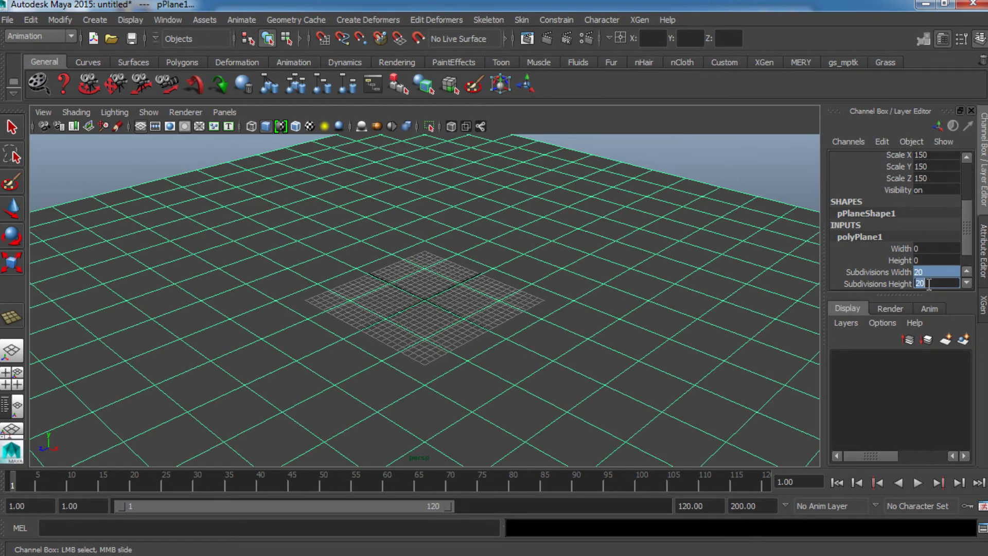
pyautogui.scroll(-5, 583, 275)
pyautogui.keyDown('alt'); pyautogui.moveTo(507, 397); pyautogui.dragTo(555, 395); pyautogui.keyUp('alt')
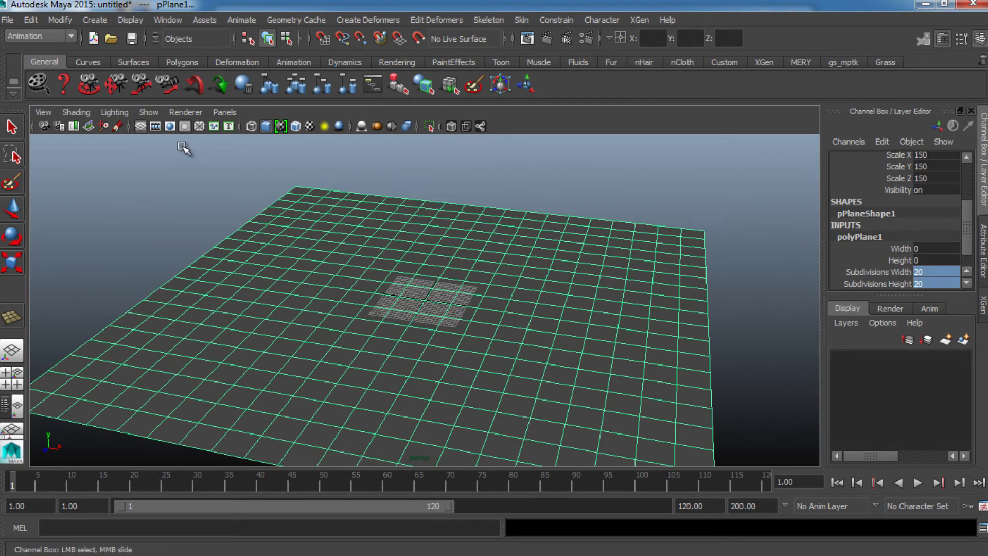
pyautogui.click(140, 126)
pyautogui.scroll(-2, 456, 271)
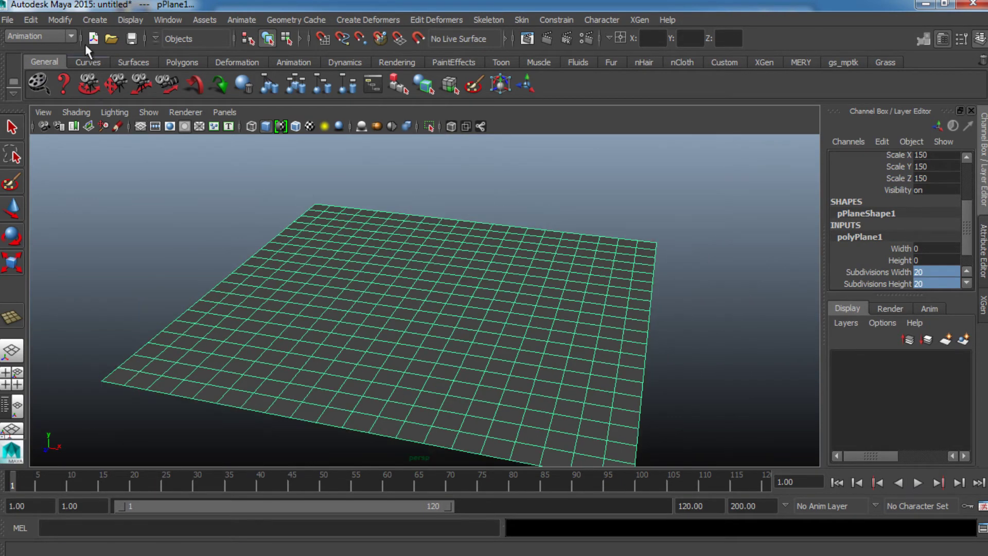
# Create an XGen description named hurricane_description on the plane, in a new collection named hurricane_collection, using Custom Geometry/Archives primitives
pyautogui.click(98, 17)
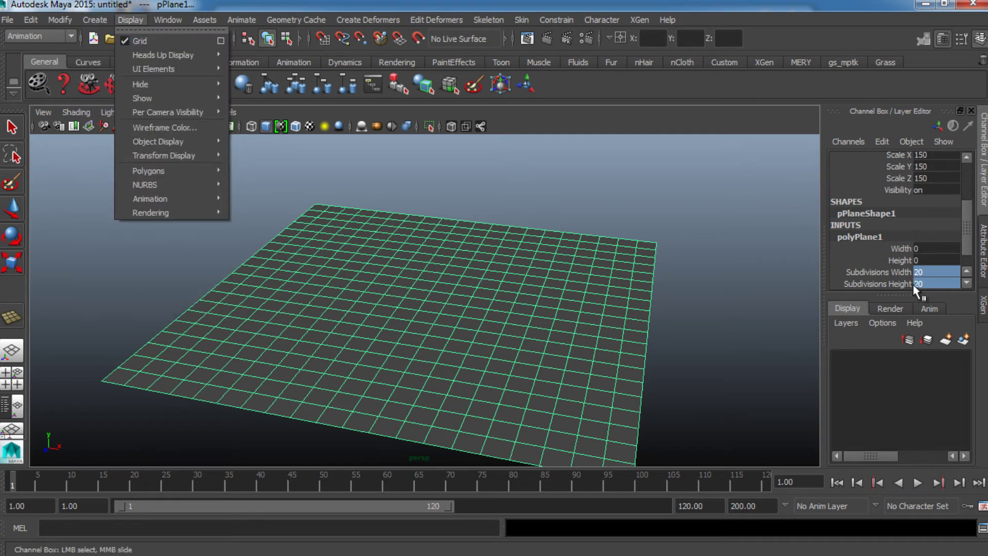
pyautogui.click(982, 303)
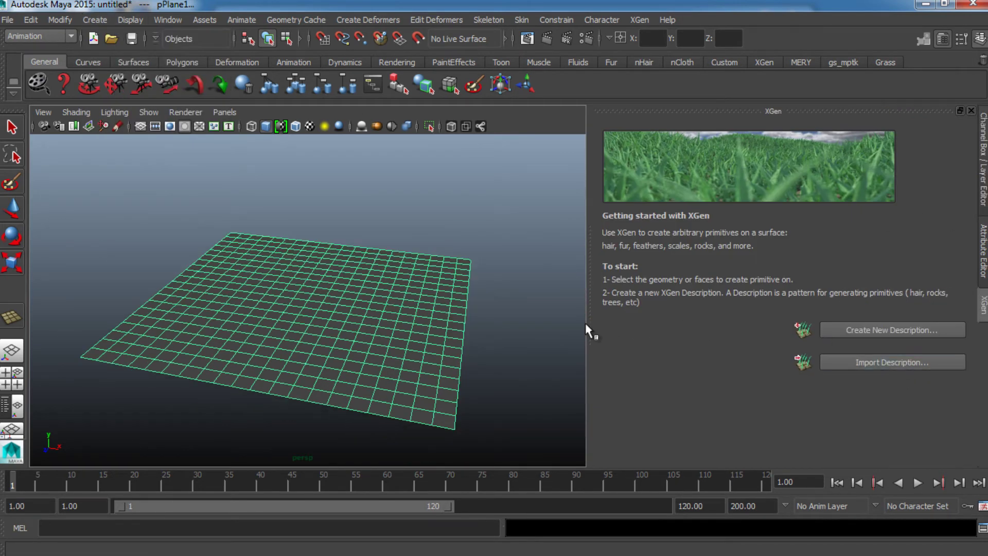
pyautogui.moveTo(589, 323); pyautogui.dragTo(730, 328)
pyautogui.click(915, 332)
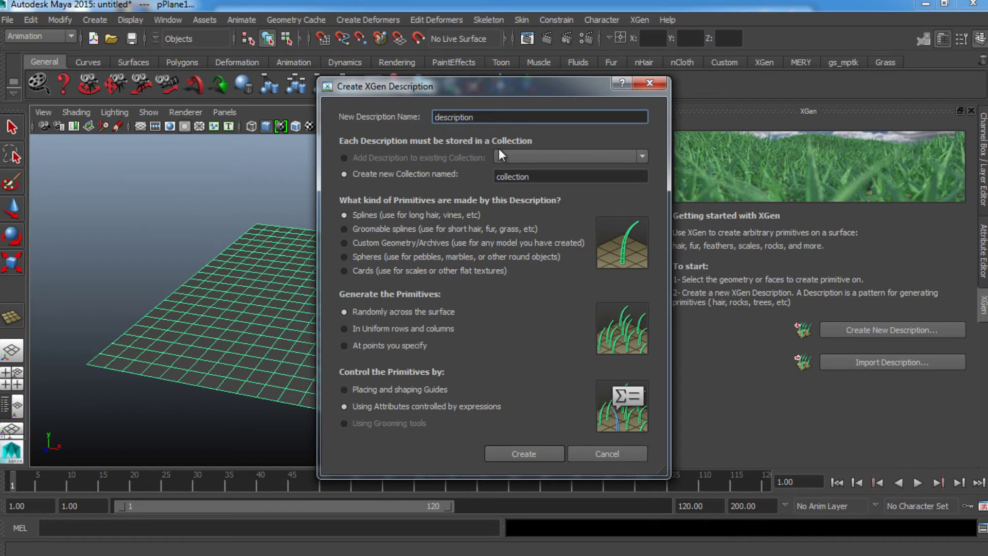
pyautogui.write('hurricane_')
pyautogui.click(500, 176)
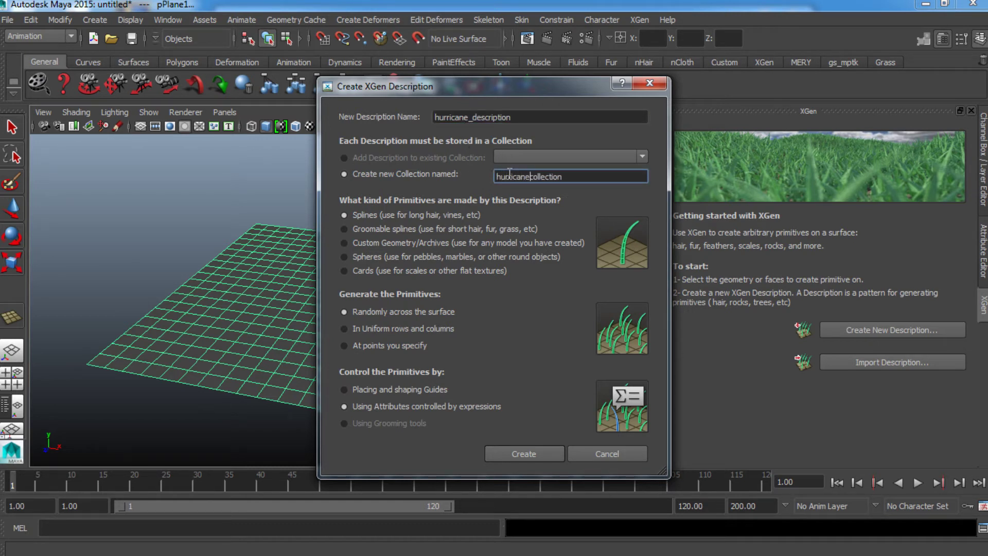
pyautogui.click(372, 243)
pyautogui.click(536, 457)
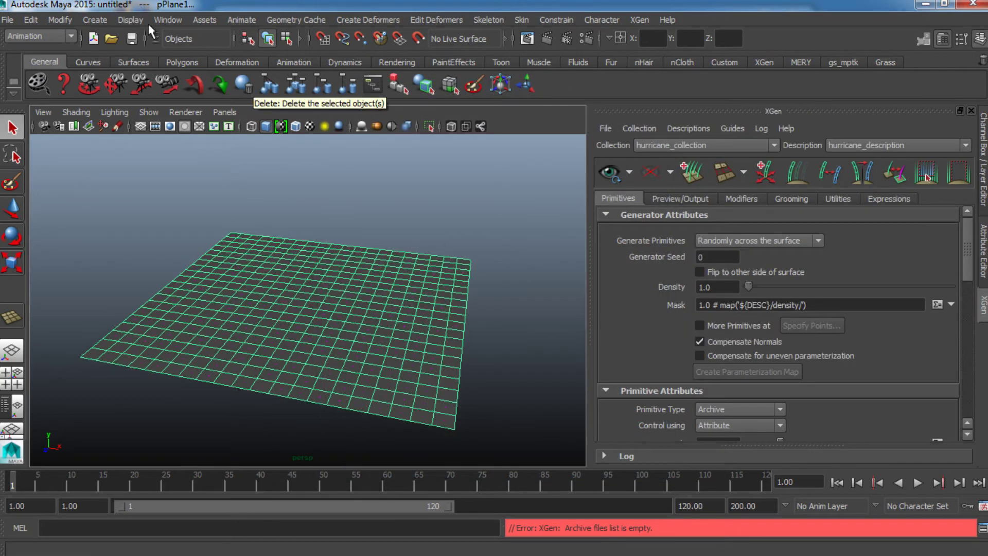
# Show the grid and create a polygon cube at its center
pyautogui.click(91, 21)
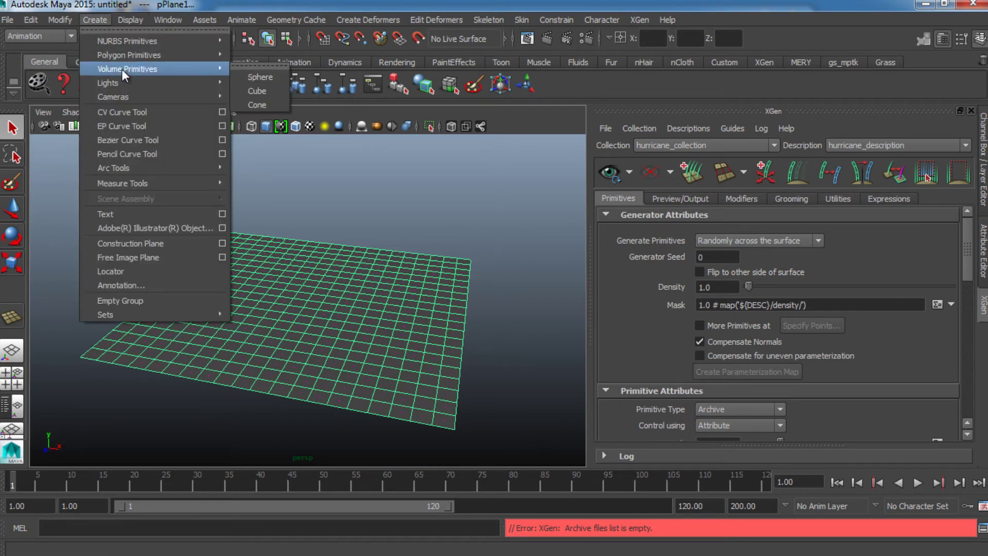
pyautogui.moveTo(155, 55)
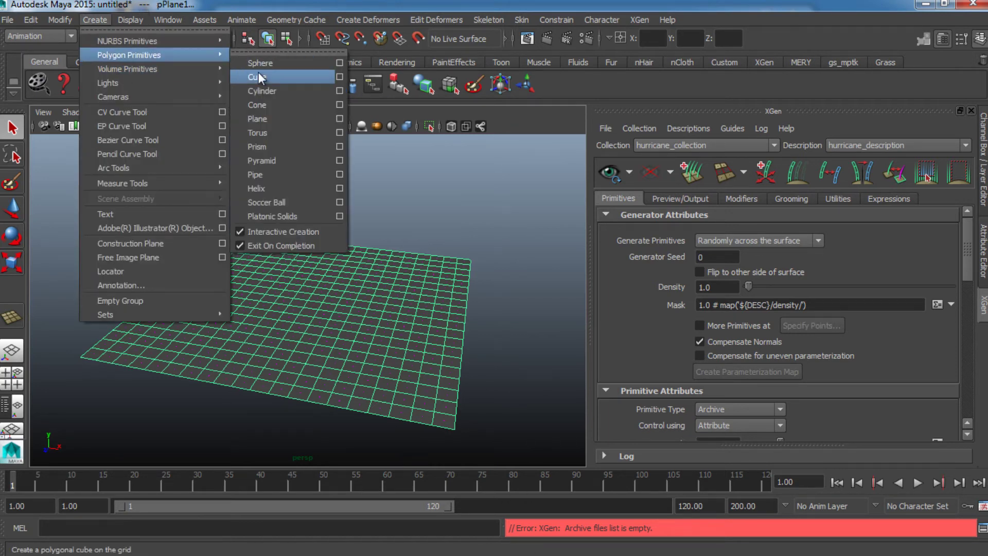
pyautogui.click(258, 76)
pyautogui.scroll(3, 337, 300)
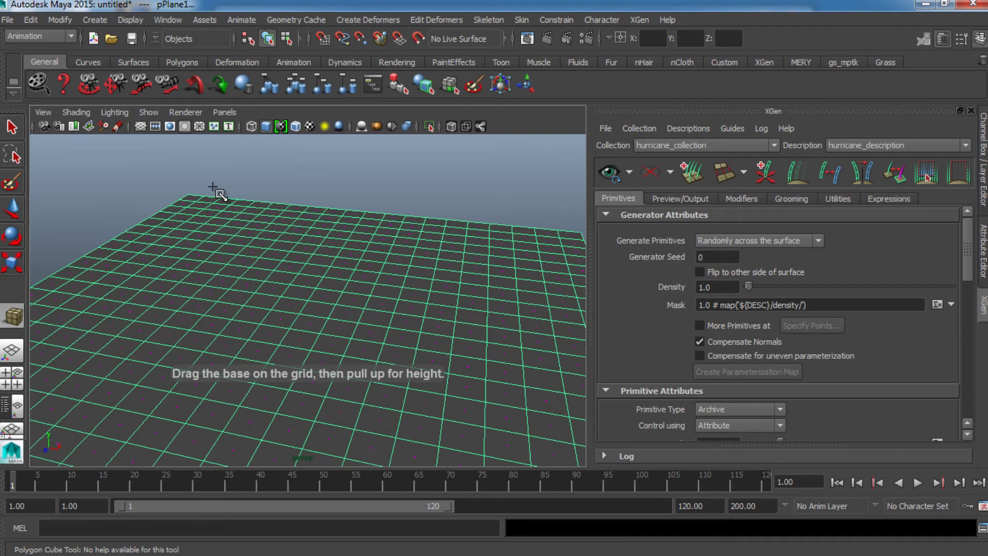
pyautogui.click(141, 127)
pyautogui.scroll(2, 339, 314)
pyautogui.scroll(6, 342, 320)
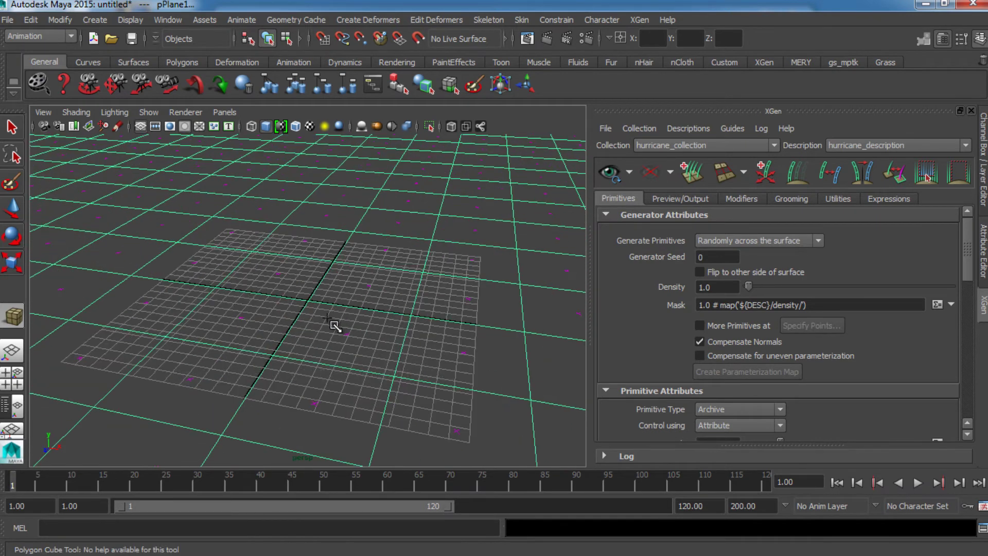
pyautogui.click(315, 305)
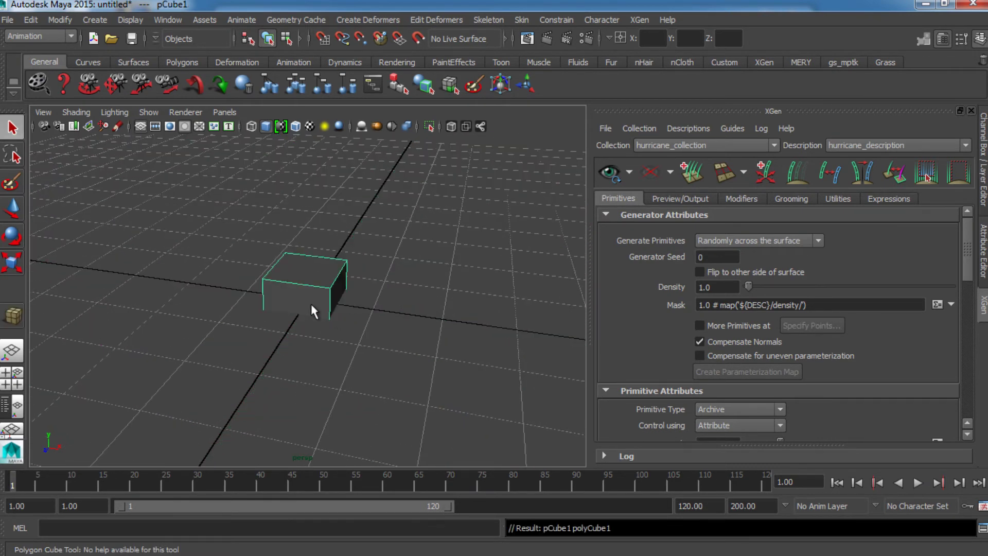
# Move the cube up along Y so its base rests on the ground line
pyautogui.press('q')
pyautogui.press('w')
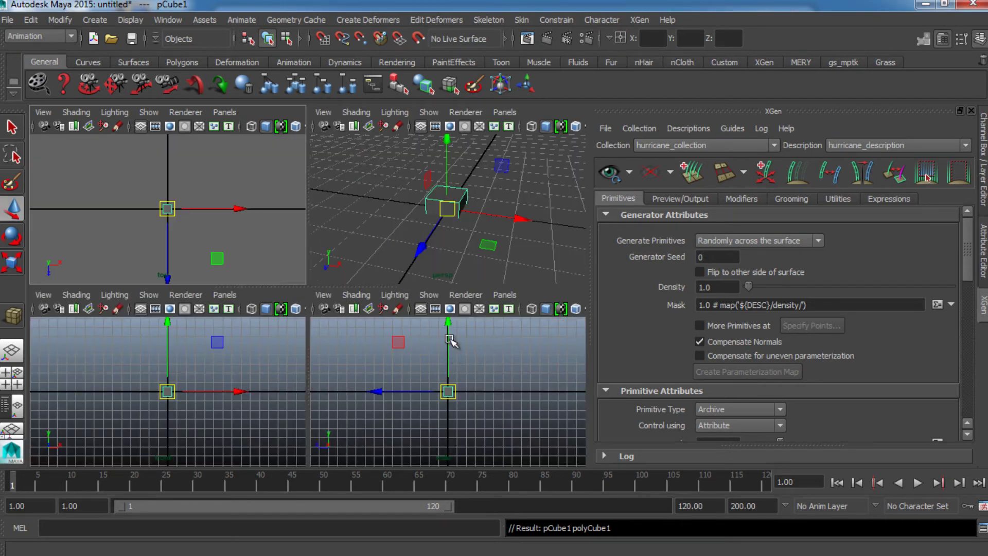
pyautogui.moveTo(449, 339); pyautogui.dragTo(449, 333)
pyautogui.keyDown('alt'); pyautogui.moveTo(450, 345); pyautogui.dragTo(463, 402, button='right'); pyautogui.keyUp('alt')
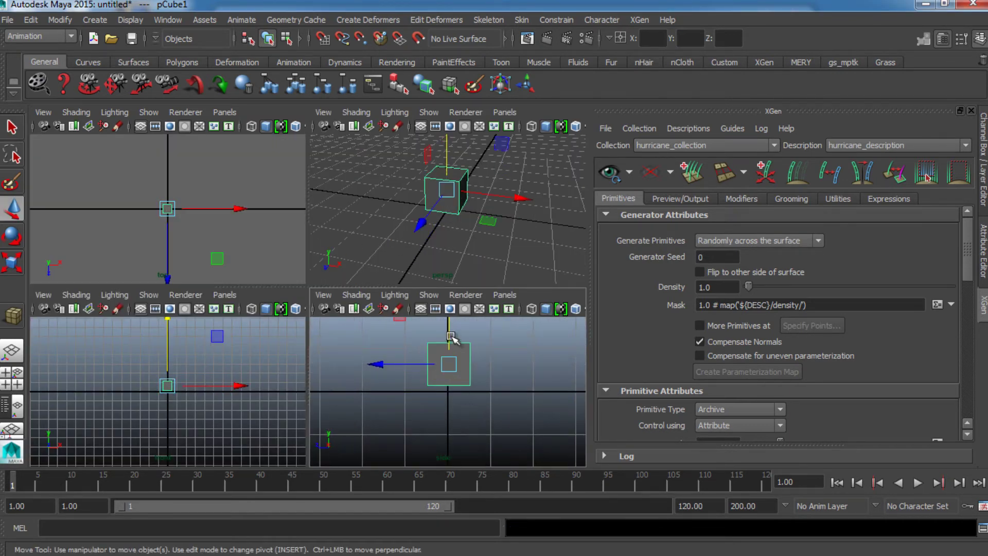
pyautogui.moveTo(451, 336); pyautogui.dragTo(451, 342)
pyautogui.press('space')
pyautogui.keyDown('alt'); pyautogui.moveTo(444, 243); pyautogui.dragTo(414, 255, button='right'); pyautogui.keyUp('alt')
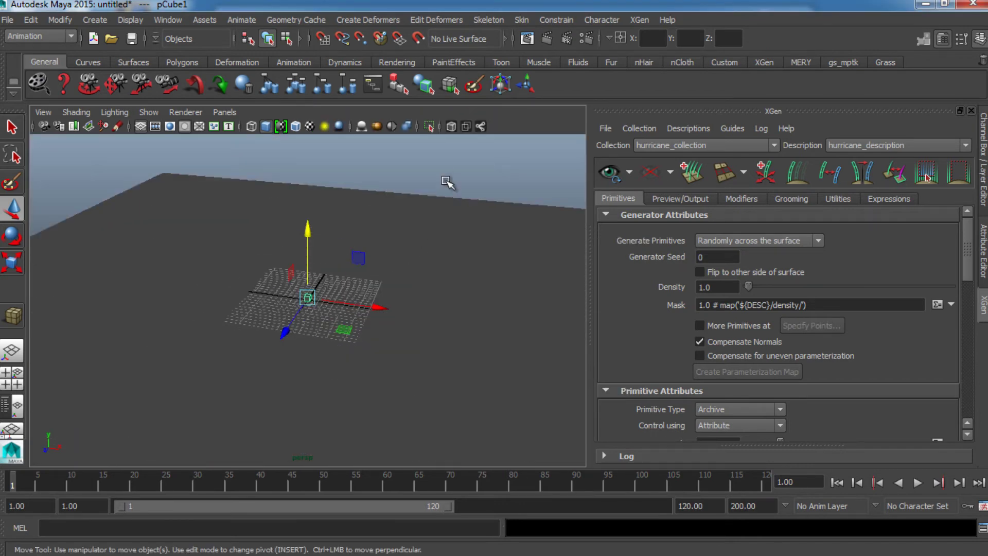
# Try to export the selected cube as an XGen archive named Cube in the Project File folder
pyautogui.press('Delete')
pyautogui.click(311, 296)
pyautogui.scroll(-10, 720, 357)
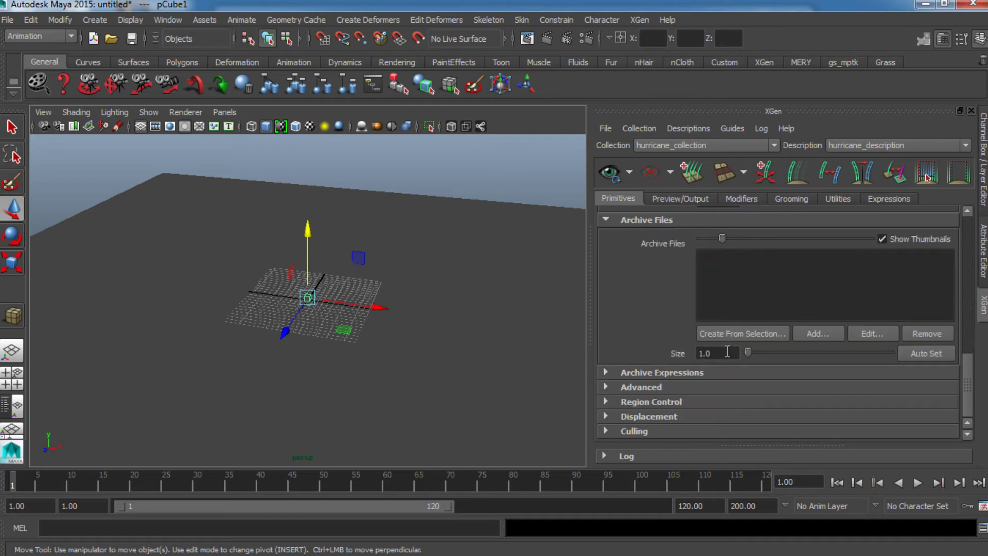
pyautogui.click(774, 340)
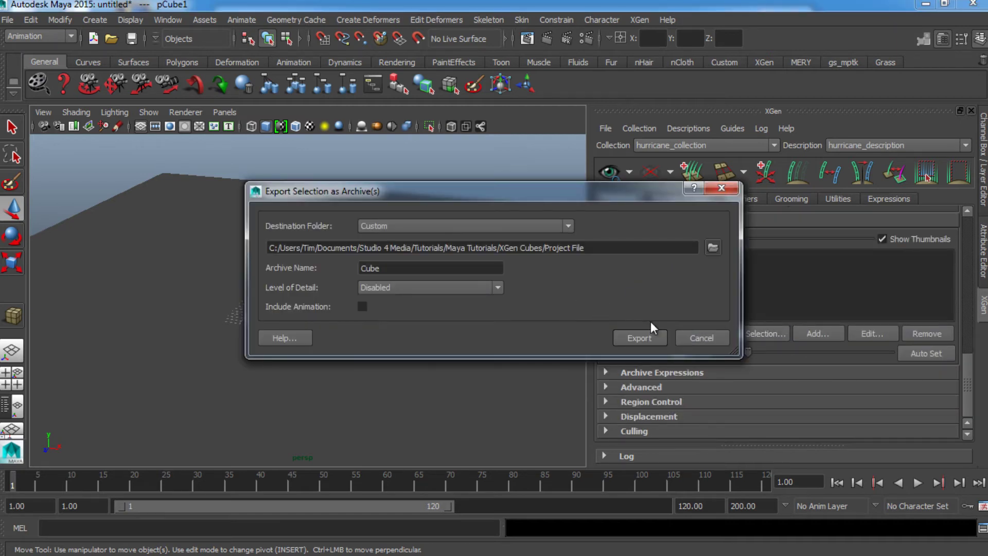
pyautogui.click(647, 338)
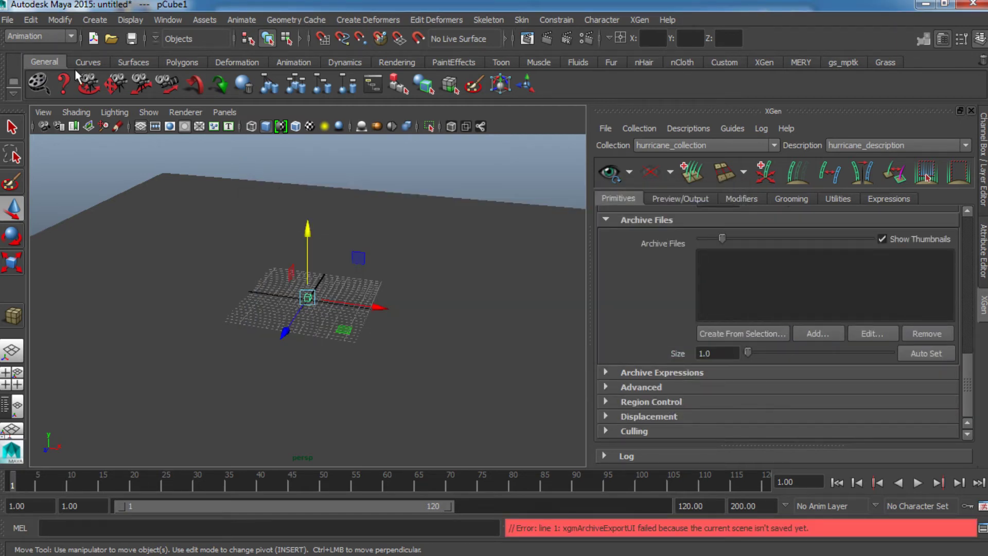
# Save the scene over the existing XGen_Cubes.mb in the Project File folder
pyautogui.click(8, 20)
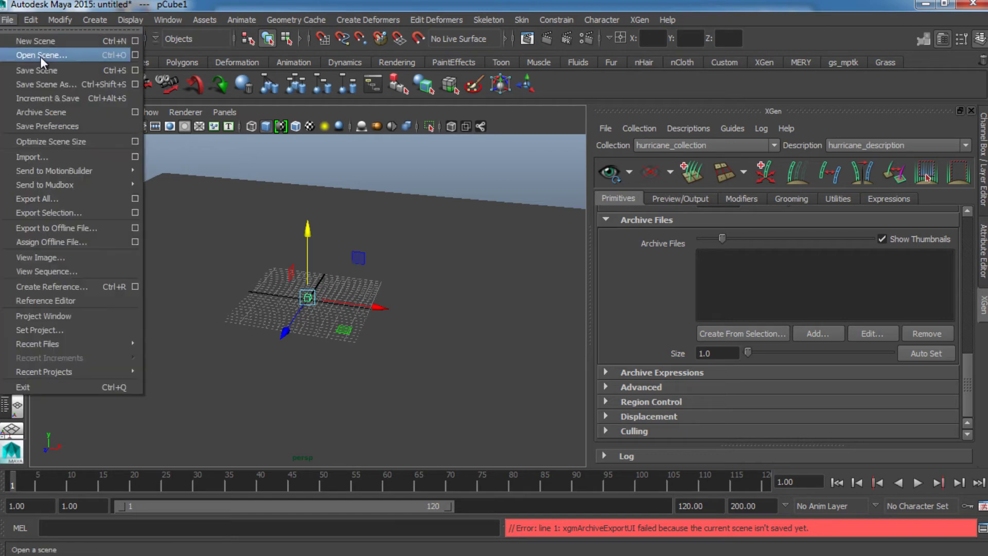
pyautogui.click(37, 70)
pyautogui.click(389, 189)
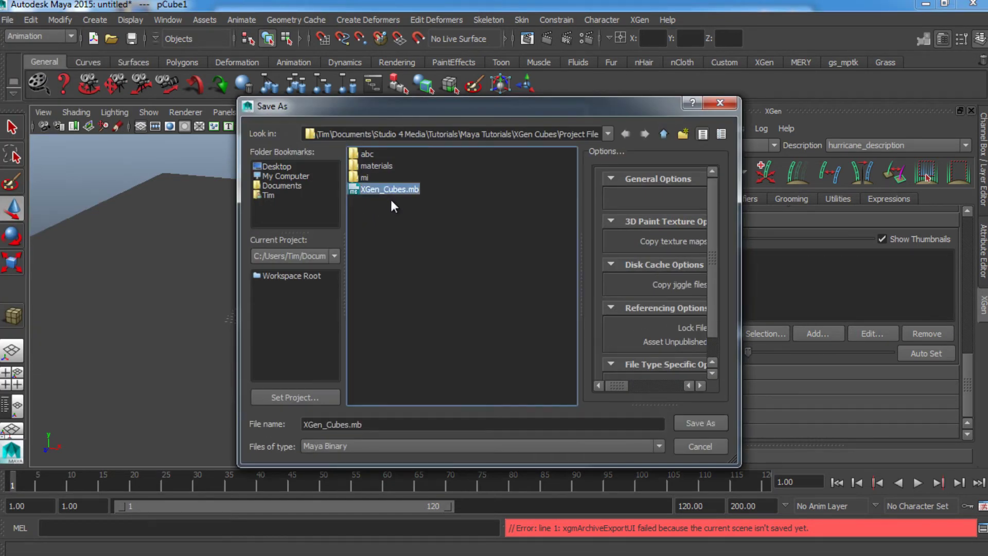
pyautogui.click(700, 423)
pyautogui.click(456, 305)
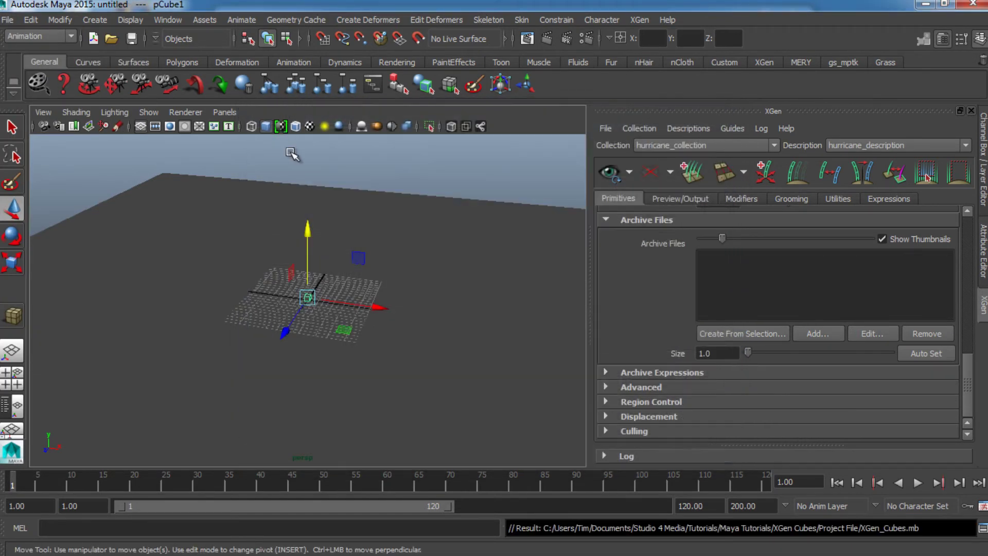
# Export the cube as an archive named Cube and add Cube.xarc to the description's archive files without importing its materials
pyautogui.click(750, 334)
pyautogui.click(638, 337)
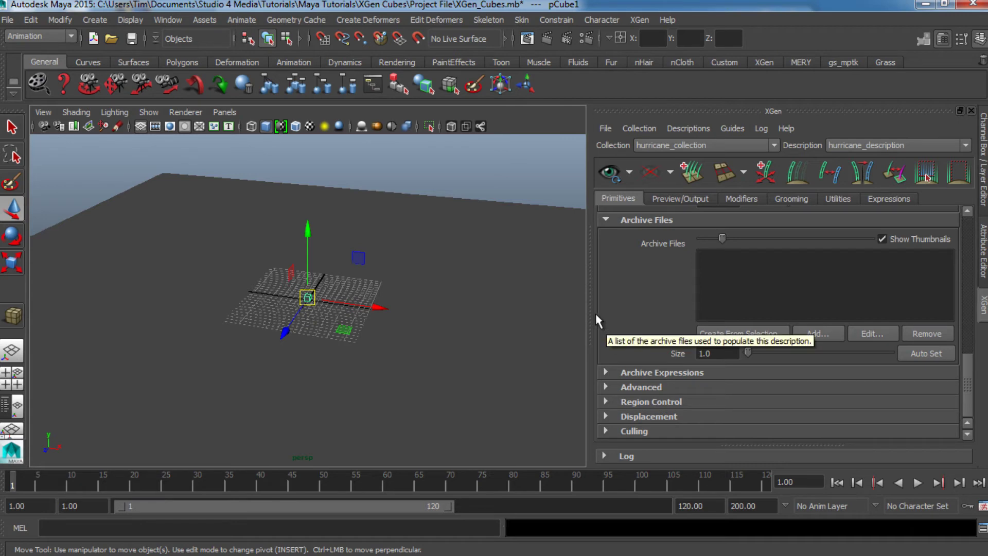
pyautogui.click(818, 333)
pyautogui.click(392, 206)
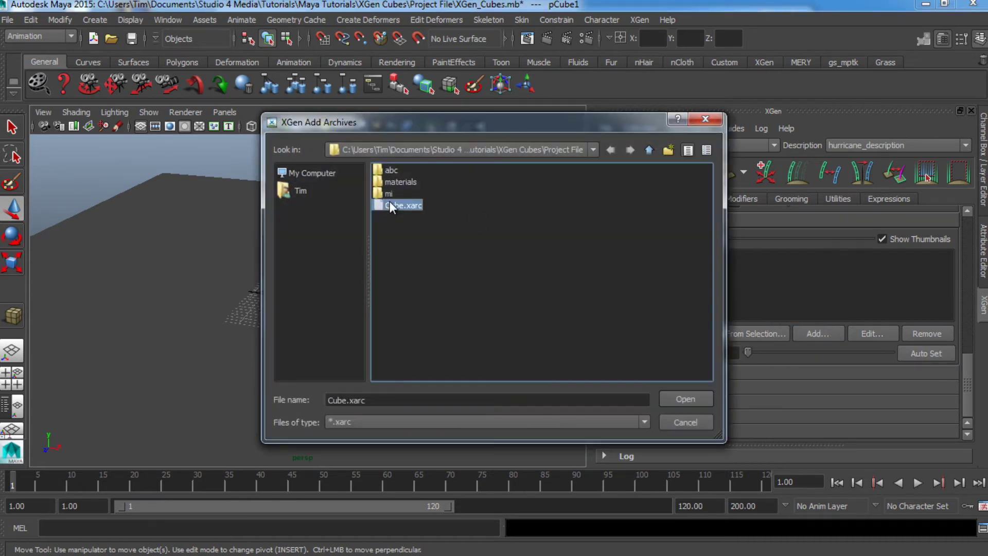
pyautogui.click(677, 400)
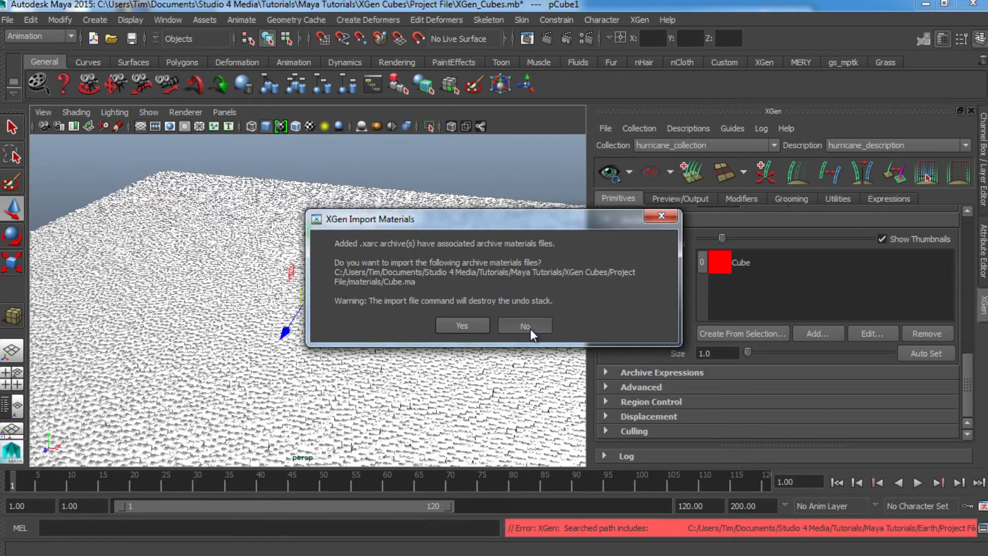
pyautogui.click(530, 328)
# Update the XGen preview of the cube archive across the whole plane
pyautogui.keyDown('alt'); pyautogui.moveTo(488, 295); pyautogui.dragTo(182, 234, button='right'); pyautogui.keyUp('alt')
pyautogui.click(186, 221)
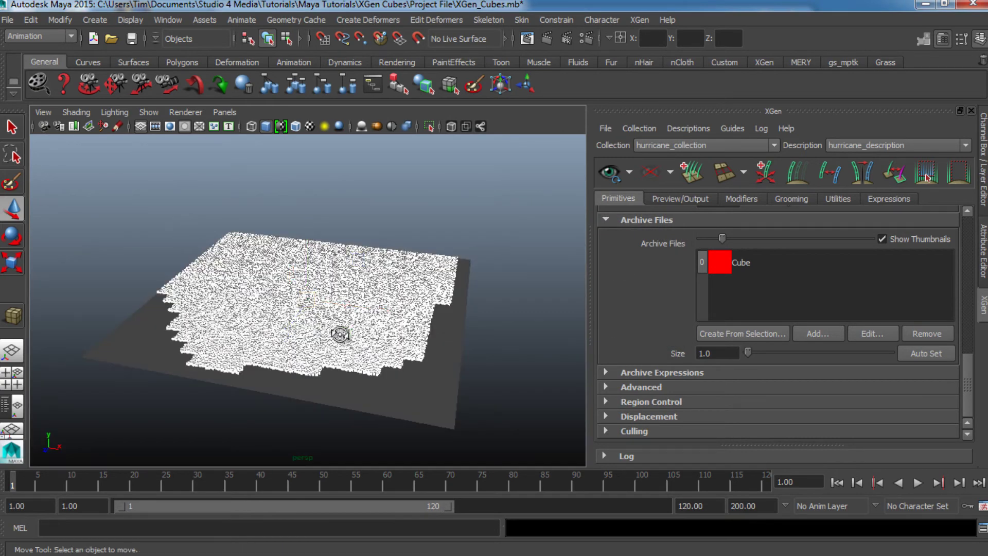
pyautogui.keyDown('alt'); pyautogui.moveTo(342, 336); pyautogui.dragTo(425, 363); pyautogui.keyUp('alt')
pyautogui.click(611, 172)
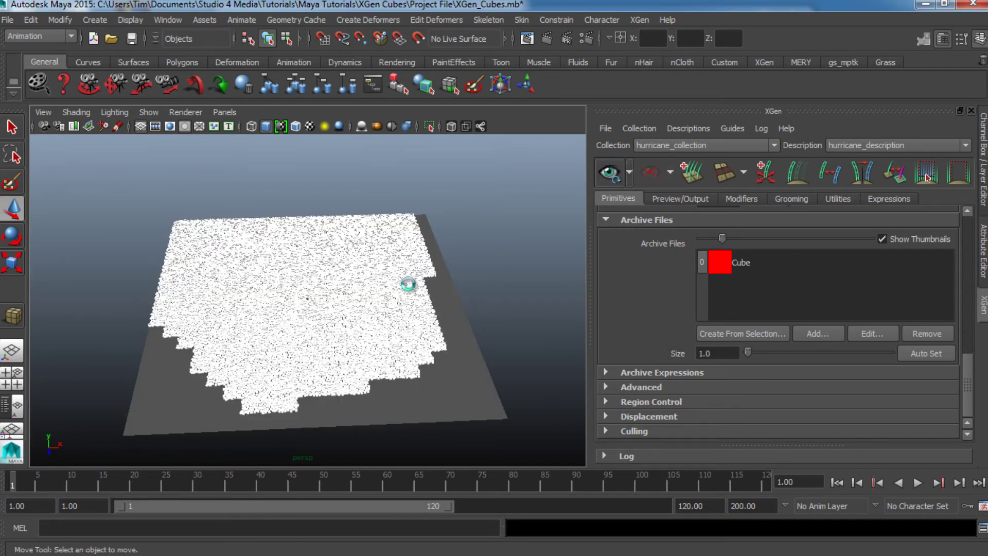
pyautogui.keyDown('alt'); pyautogui.moveTo(494, 288); pyautogui.dragTo(479, 284); pyautogui.keyUp('alt')
pyautogui.keyDown('alt'); pyautogui.moveTo(381, 312); pyautogui.dragTo(616, 326, button='right'); pyautogui.keyUp('alt')
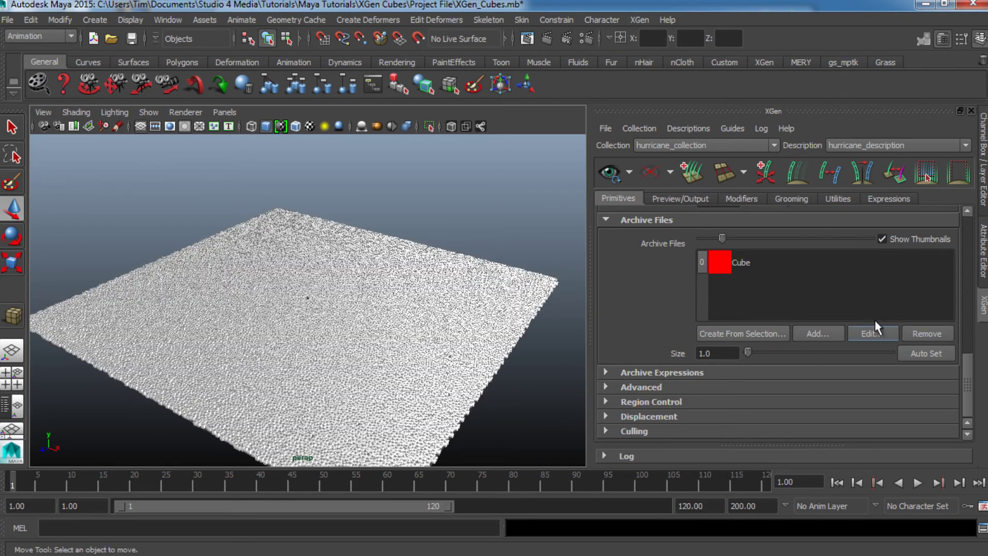
# Create a paint map named hurricane_length for the Length attribute, with resolution 200 and a white start color
pyautogui.moveTo(968, 375); pyautogui.dragTo(979, 288)
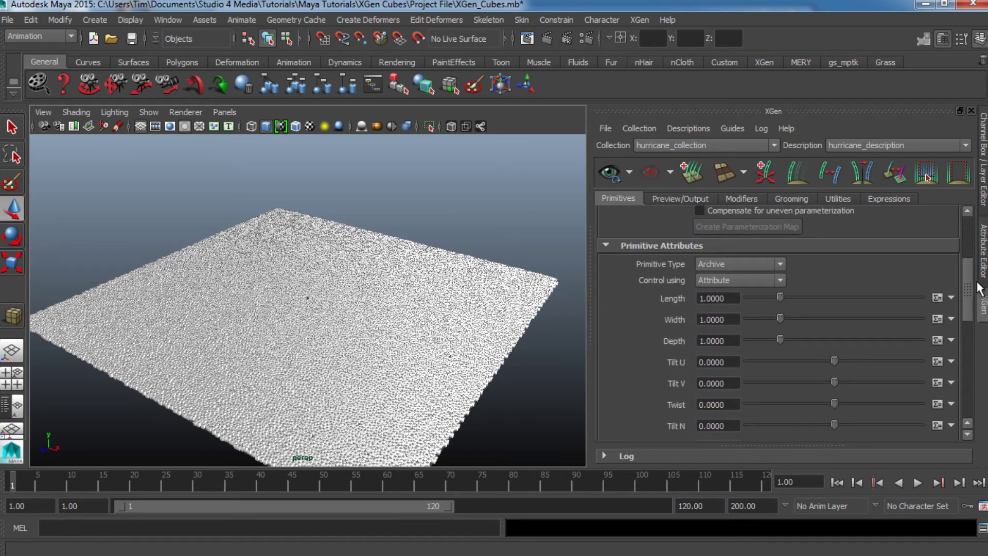
pyautogui.click(951, 298)
pyautogui.click(940, 311)
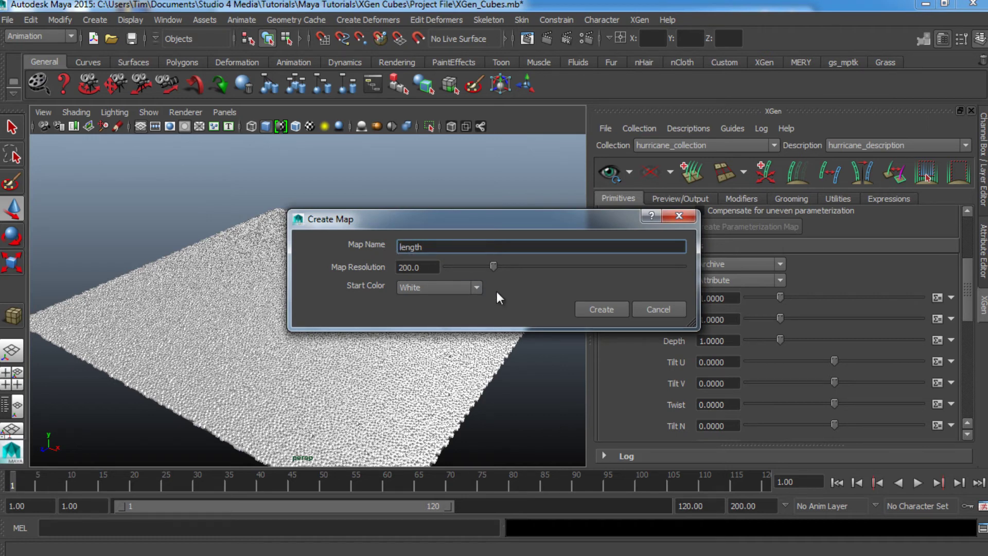
pyautogui.write('hurricane_')
pyautogui.click(599, 310)
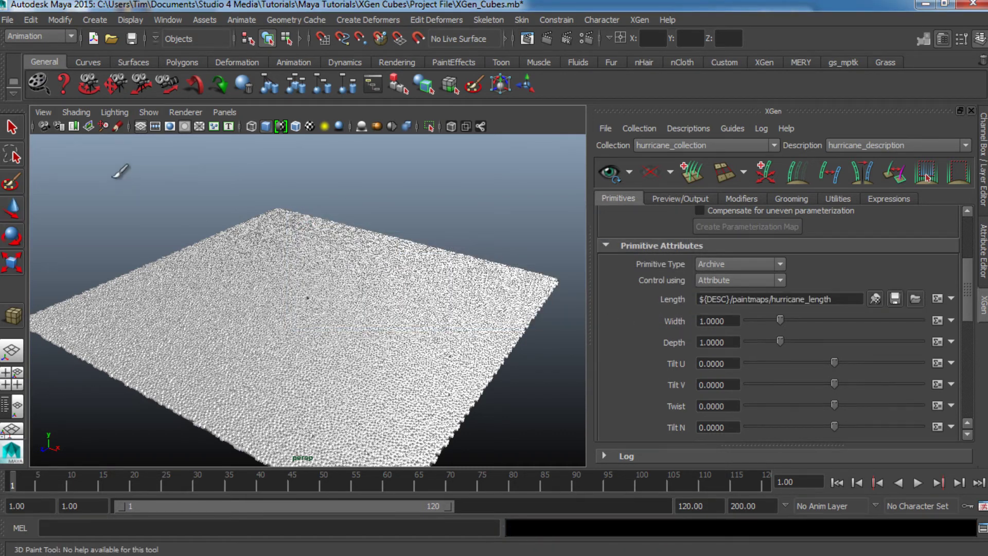
# Turn on textured shading in the perspective view and leave the 3D Paint tool for the Select tool
pyautogui.press('6')
pyautogui.press('q')
pyautogui.click(314, 323)
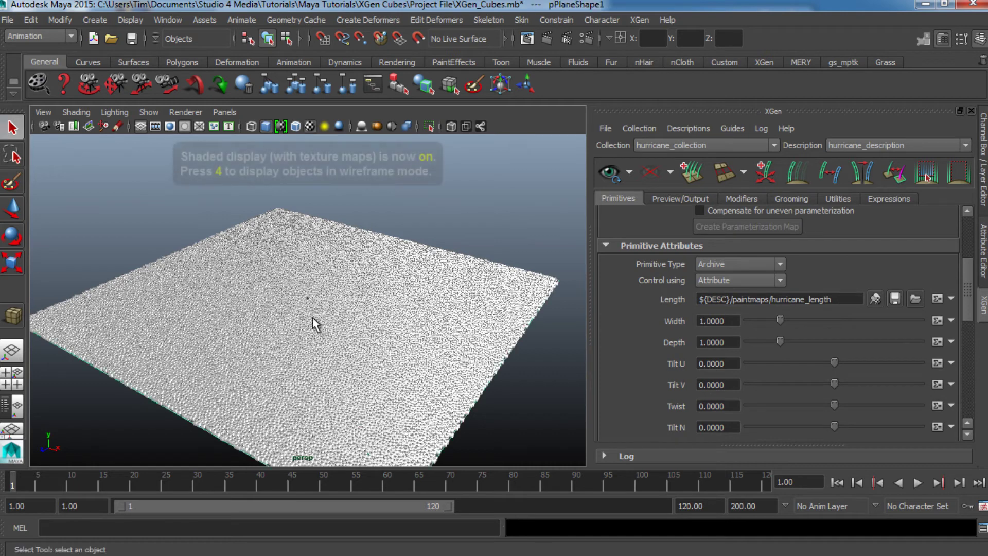
pyautogui.click(236, 259)
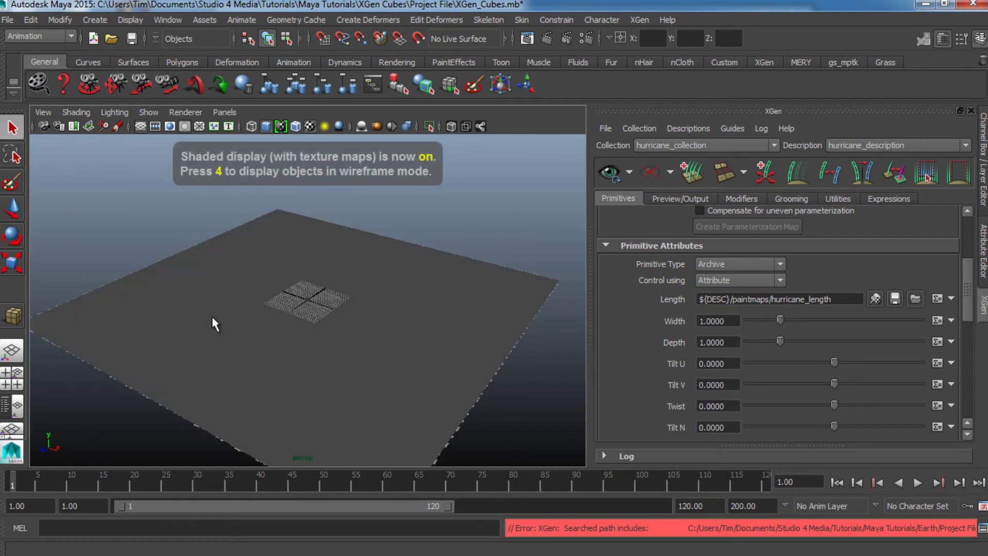
pyautogui.keyDown('alt'); pyautogui.moveTo(280, 311); pyautogui.dragTo(303, 318, button='middle'); pyautogui.keyUp('alt')
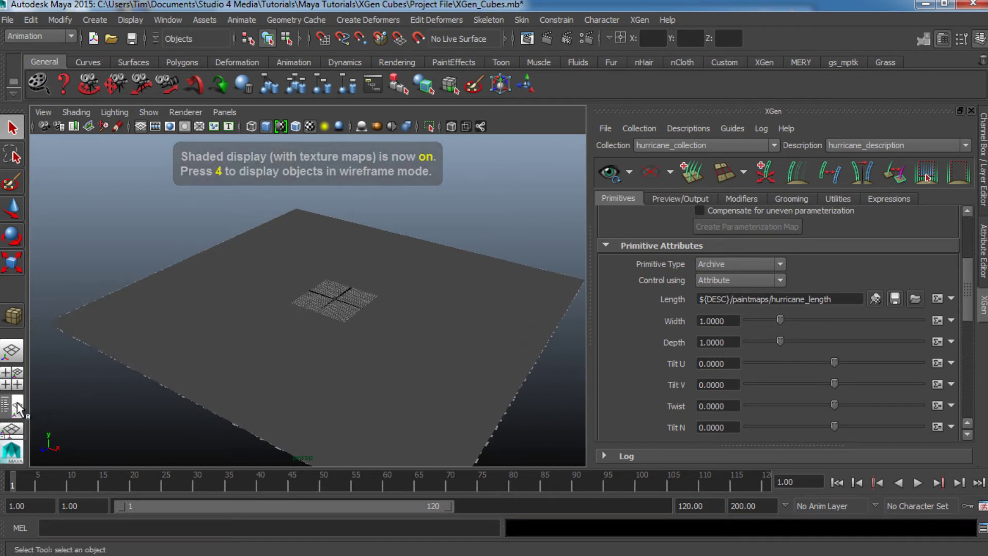
# Show the Outliner beside the perspective view and turn off DAG Objects Only so all scene nodes are listed
pyautogui.click(15, 407)
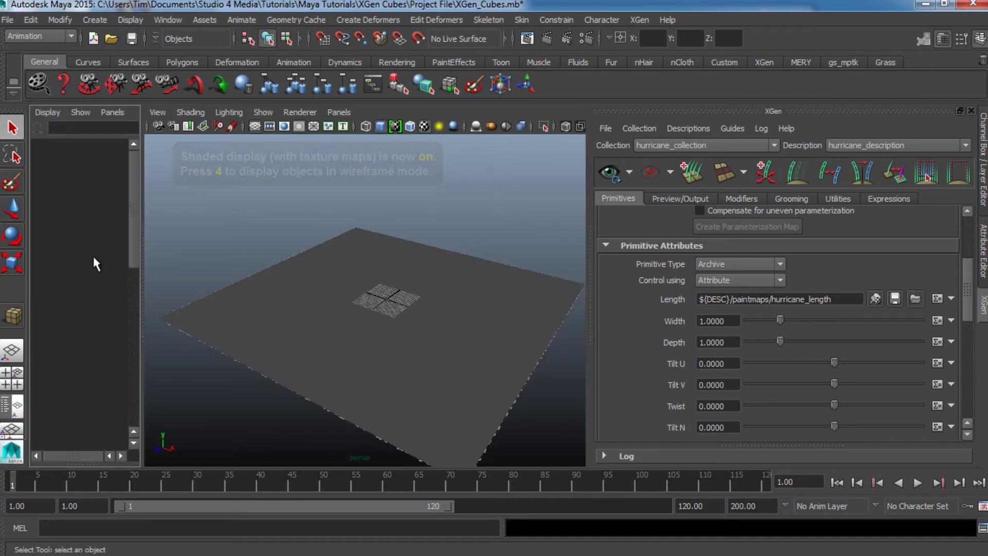
pyautogui.click(48, 113)
pyautogui.click(61, 133)
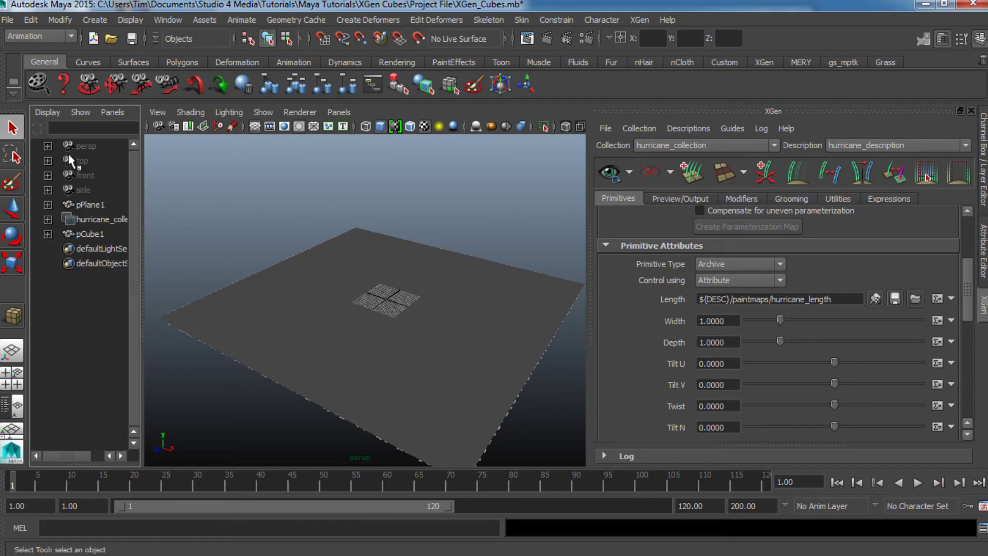
pyautogui.click(48, 112)
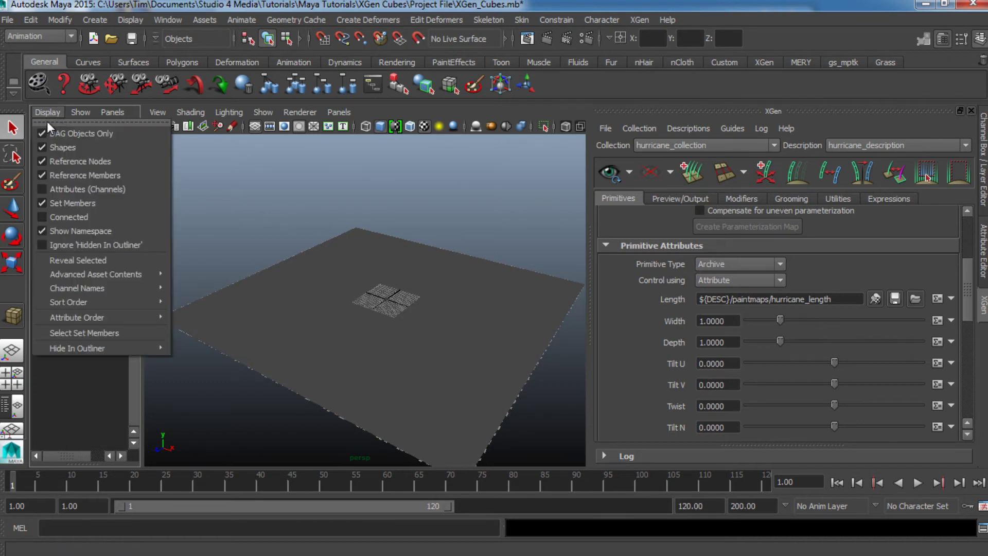
pyautogui.click(97, 135)
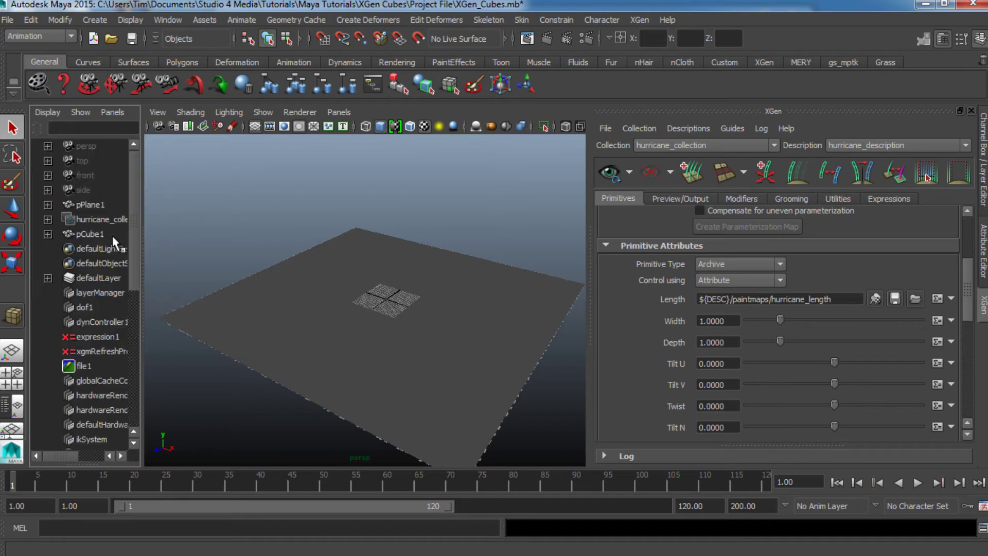
# Load Hurricane 1.png from the B&W reference images as the image of the file1 texture node
pyautogui.moveTo(187, 259); pyautogui.dragTo(192, 257)
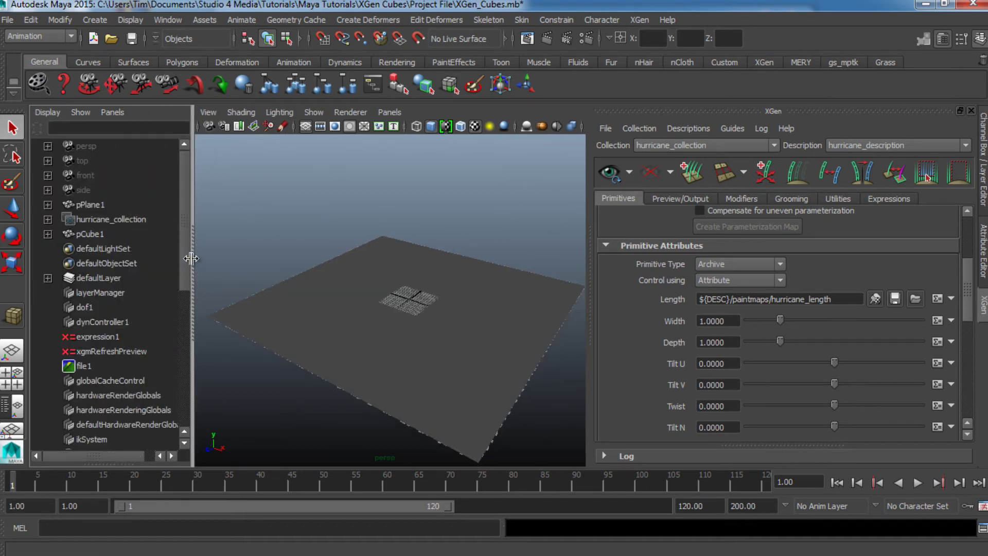
pyautogui.scroll(-6, 119, 221)
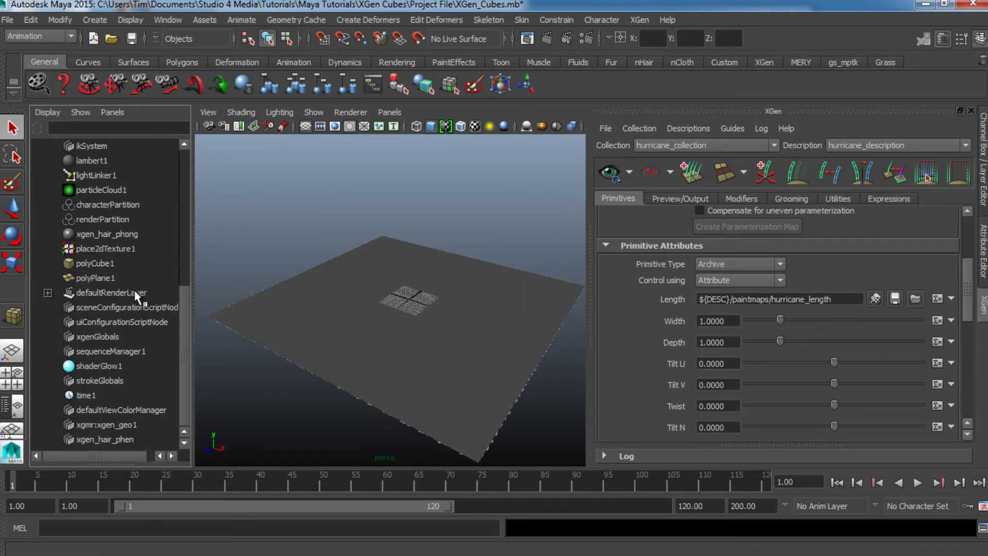
pyautogui.scroll(2, 141, 346)
pyautogui.scroll(3, 142, 346)
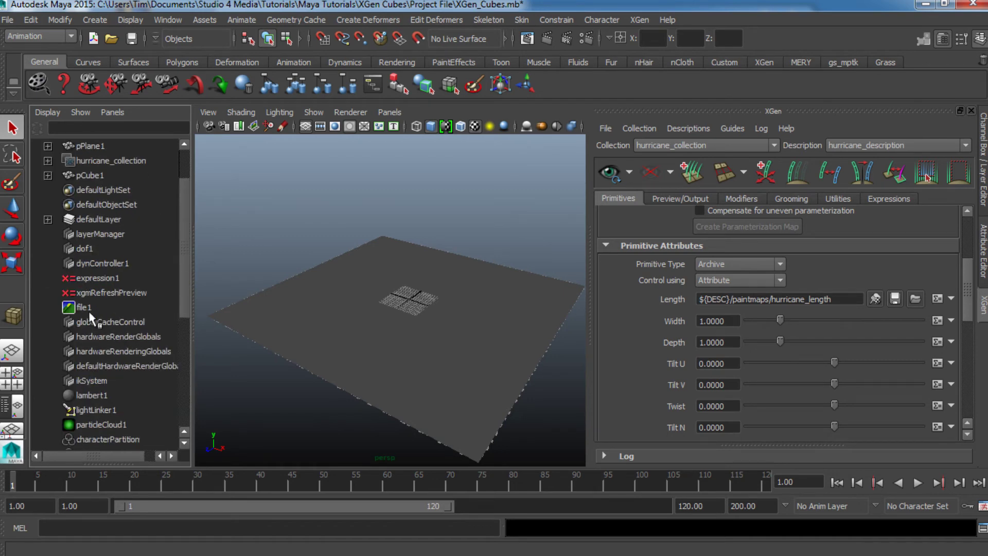
pyautogui.click(135, 307)
pyautogui.scroll(-3, 134, 315)
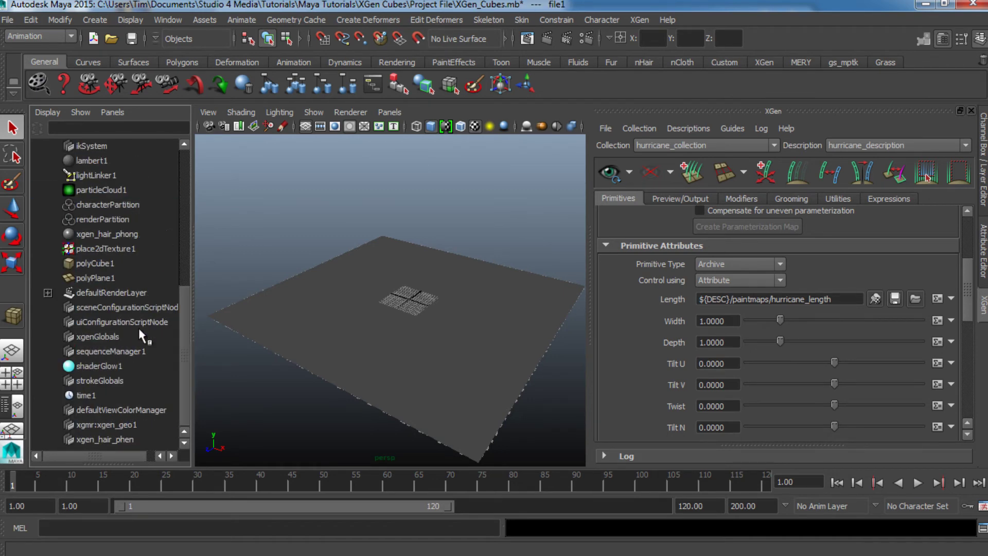
pyautogui.scroll(5, 138, 326)
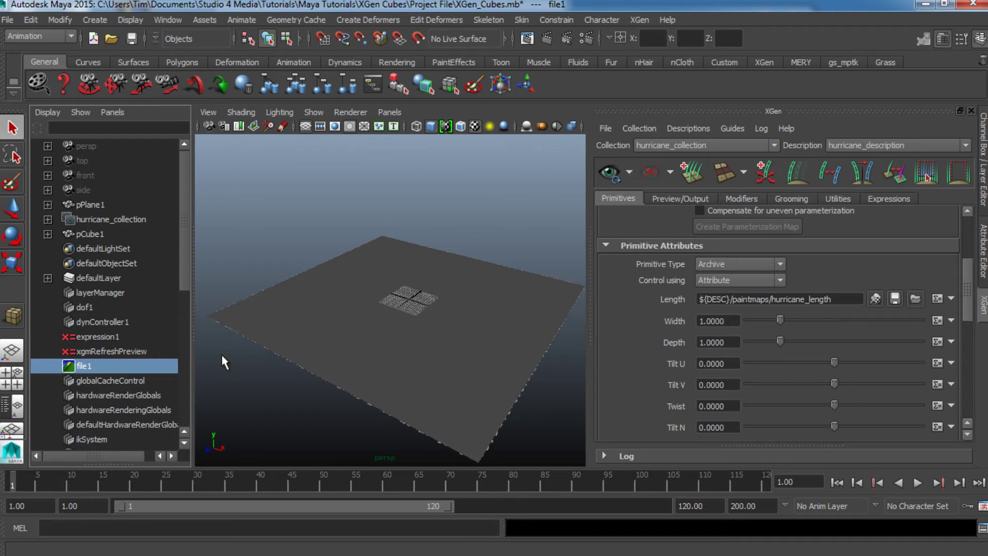
pyautogui.hotkey('ctrl', 'a')
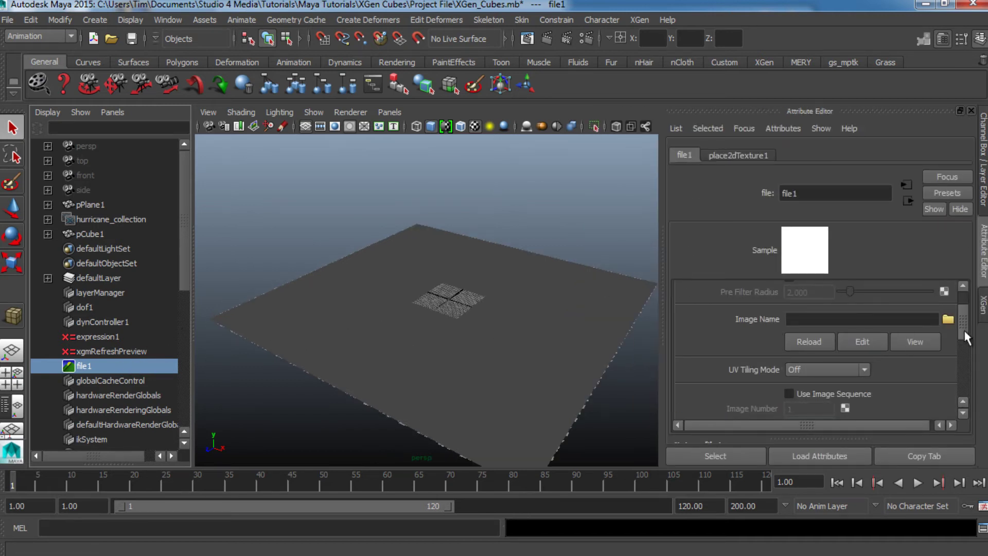
pyautogui.click(947, 320)
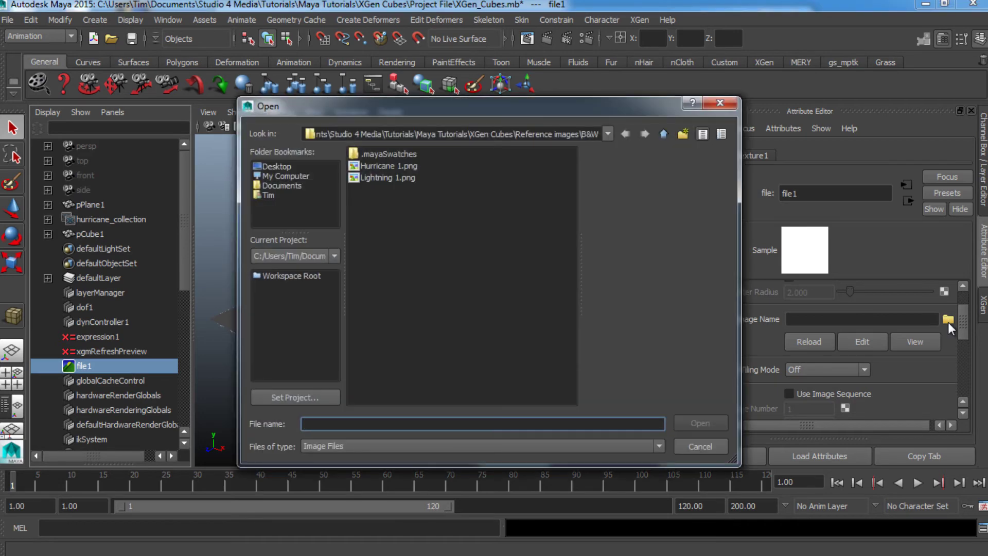
pyautogui.click(387, 166)
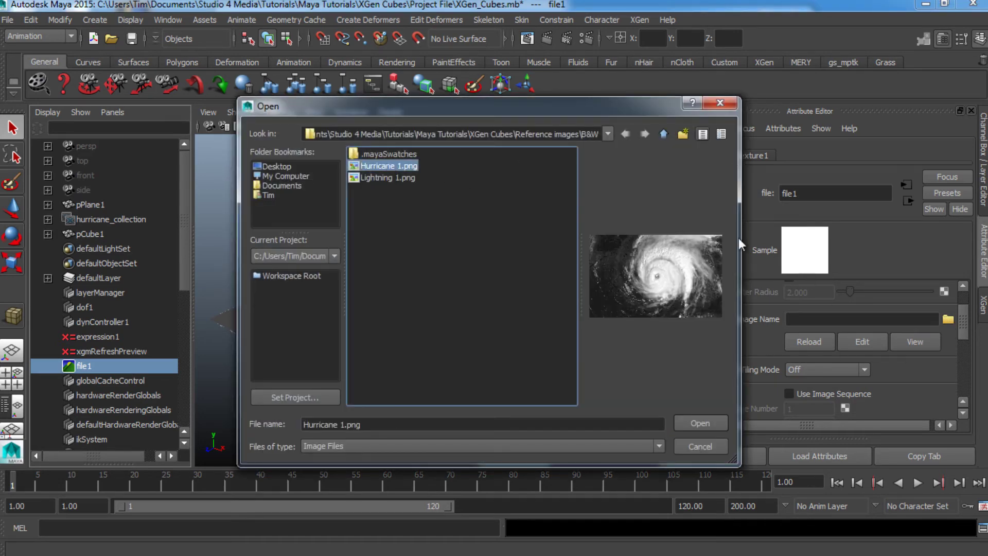
pyautogui.click(715, 428)
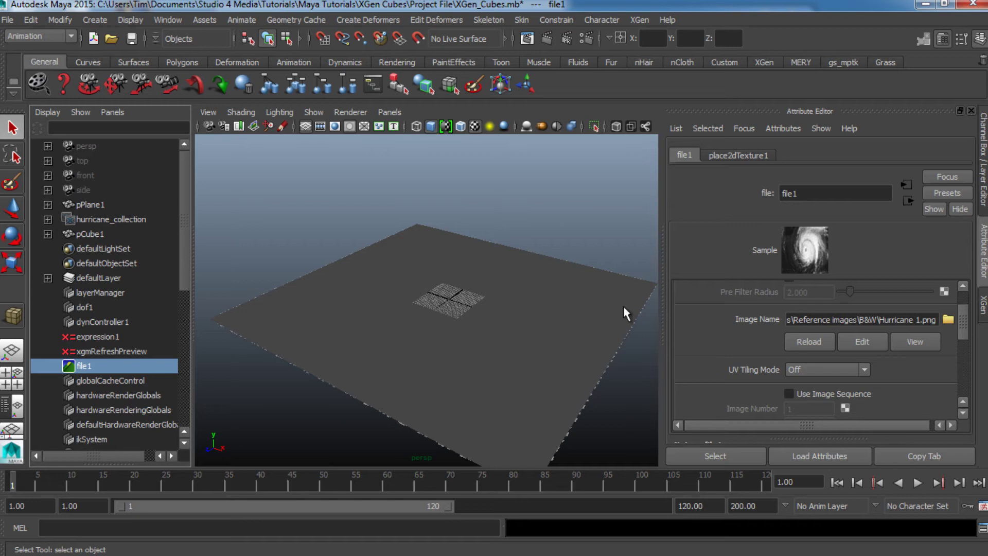
# Show the perspective view alone with textured shading and return to the hurricane_description settings in XGen
pyautogui.keyDown('alt'); pyautogui.moveTo(520, 328); pyautogui.dragTo(521, 330); pyautogui.keyUp('alt')
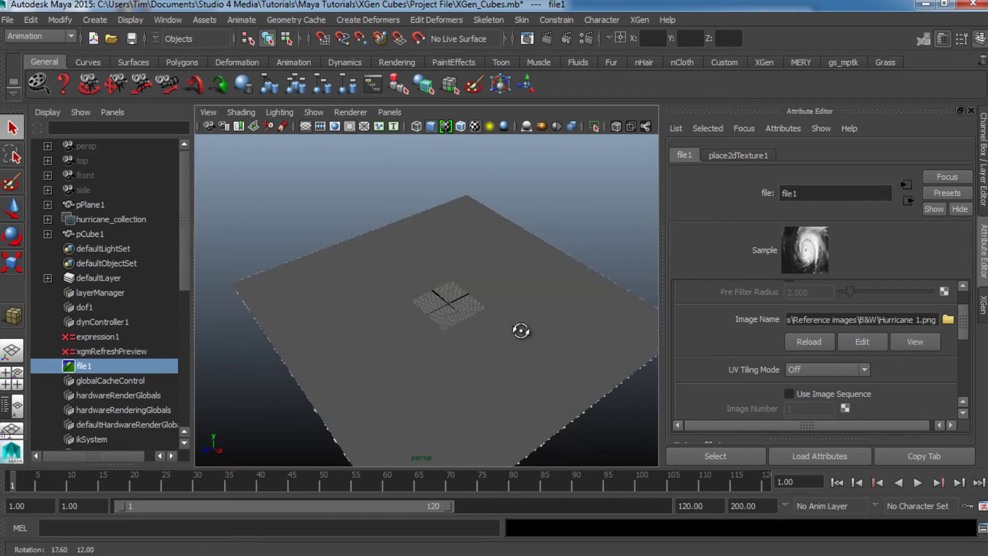
pyautogui.press('6')
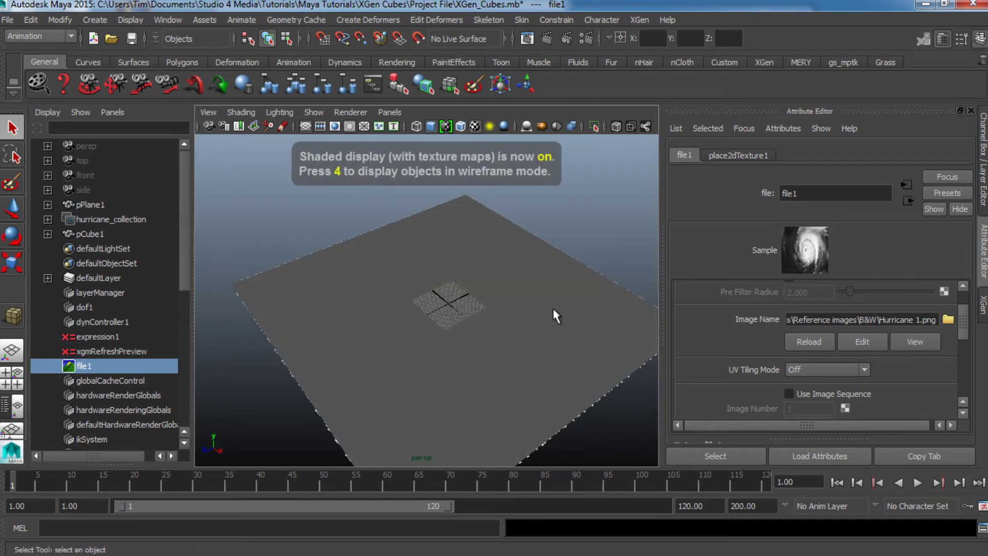
pyautogui.press('space')
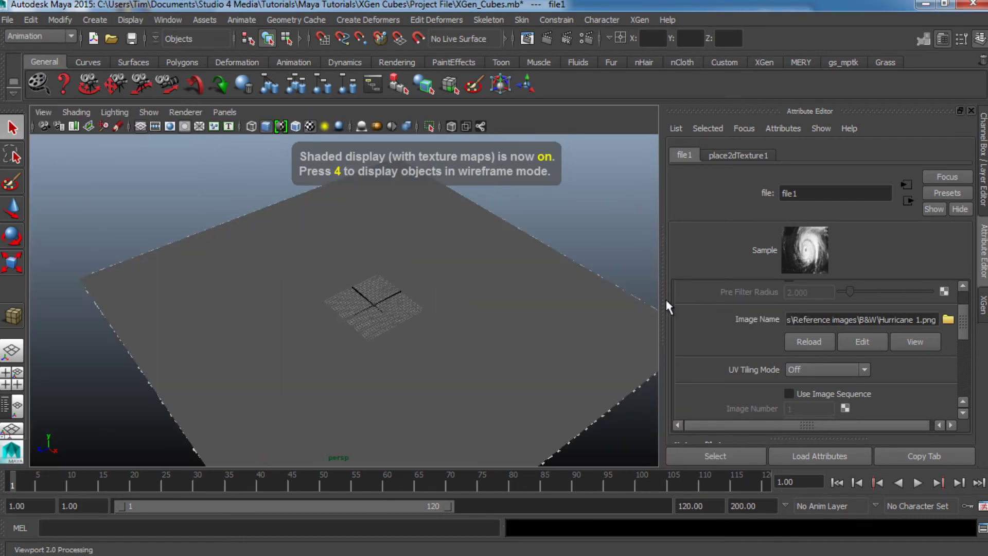
pyautogui.click(983, 305)
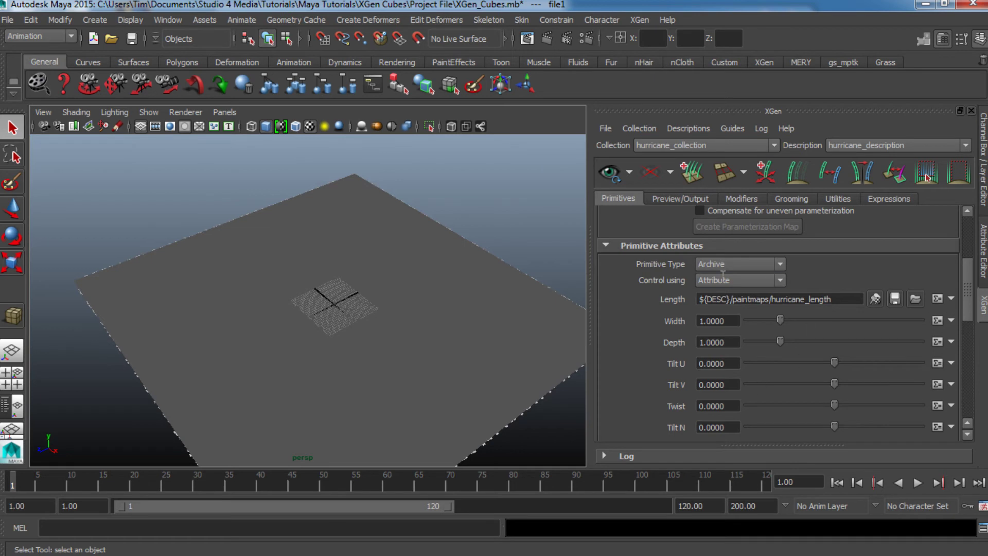
pyautogui.keyDown('alt'); pyautogui.moveTo(518, 330); pyautogui.dragTo(512, 322); pyautogui.keyUp('alt')
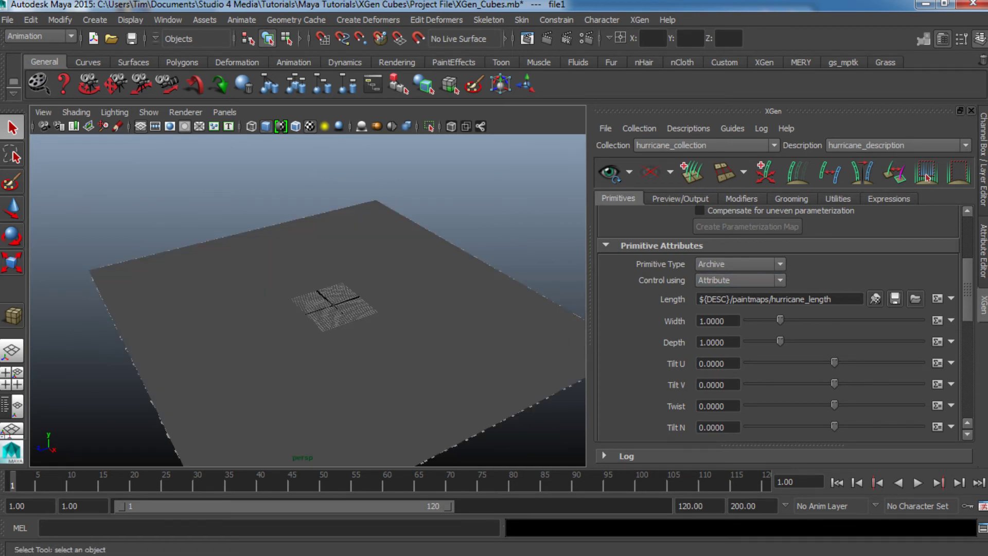
# Add the line $a=$a*($a+$frame); below the map line of the Length expression and accept the expression
pyautogui.click(938, 302)
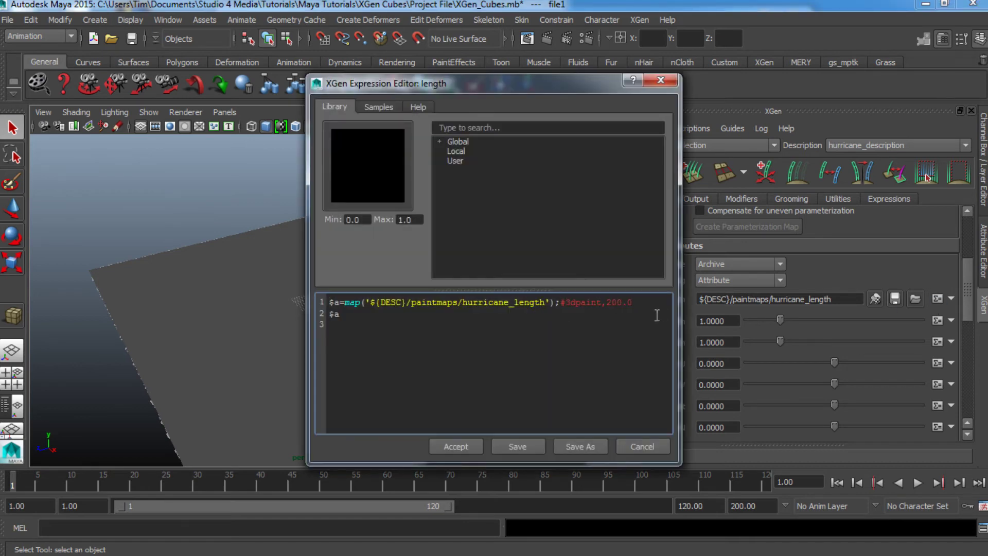
pyautogui.press('Return')
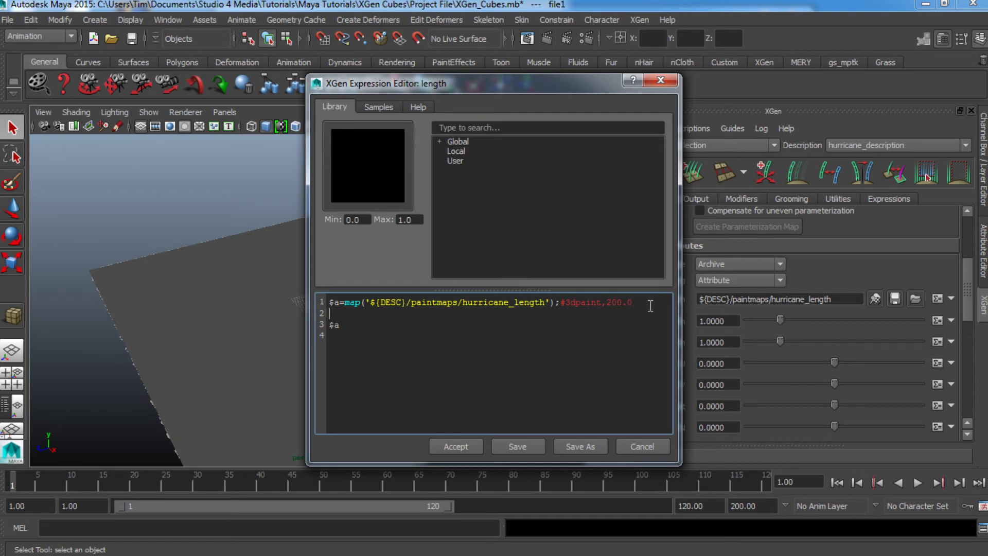
pyautogui.write('$a')
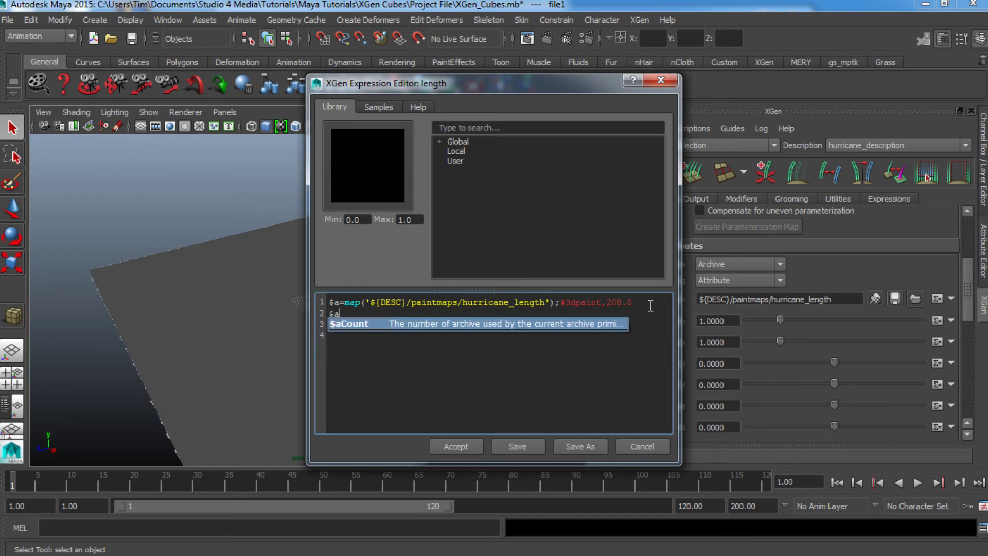
pyautogui.write('=$a')
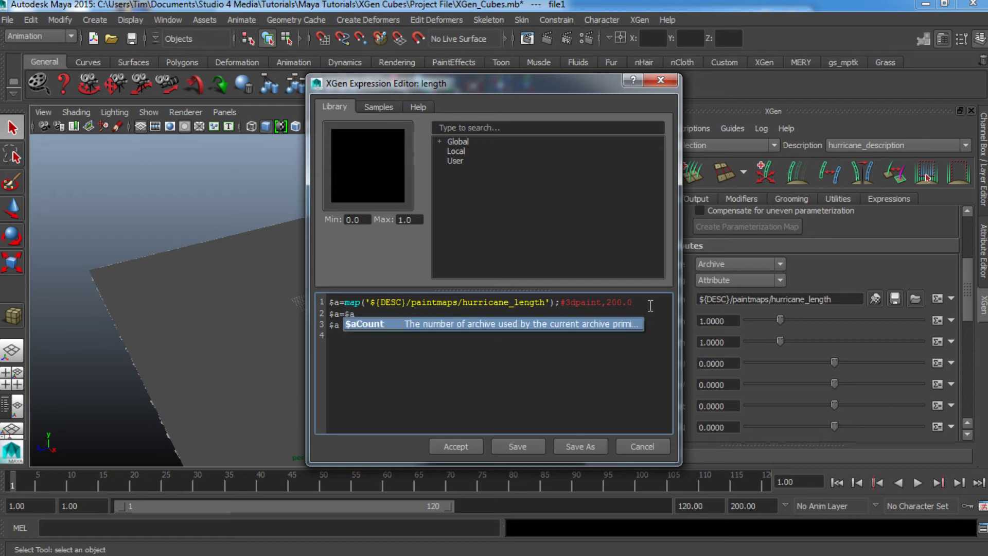
pyautogui.write('*')
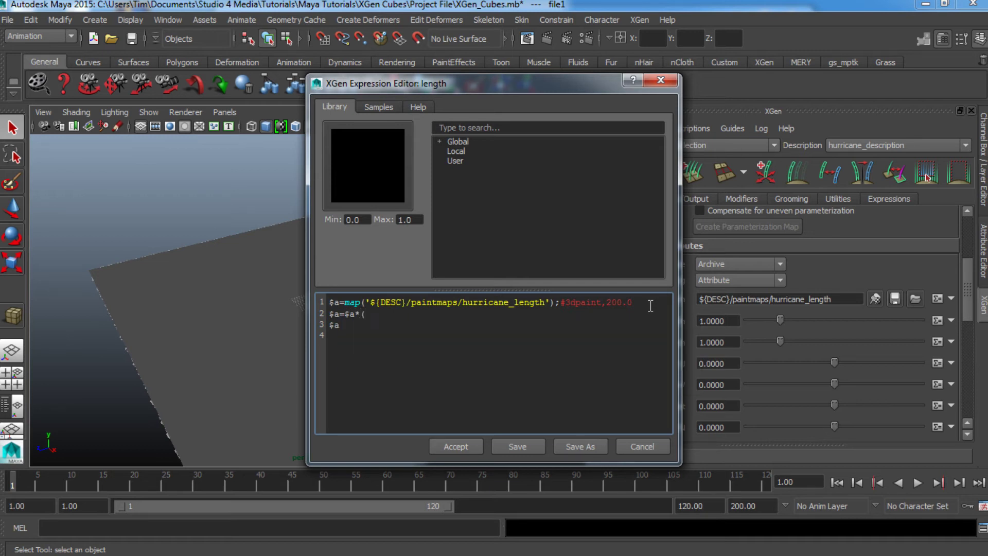
pyautogui.write('($a')
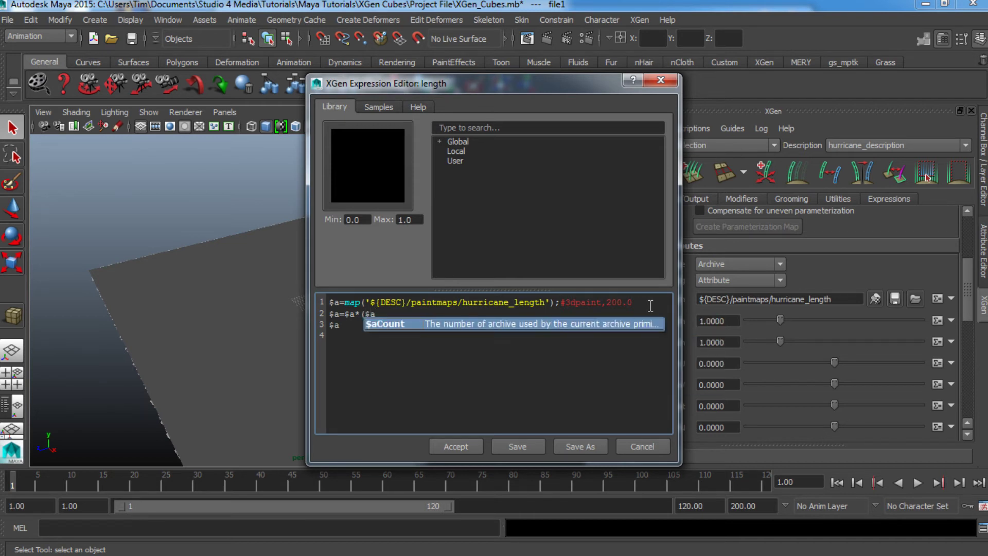
pyautogui.press('Escape')
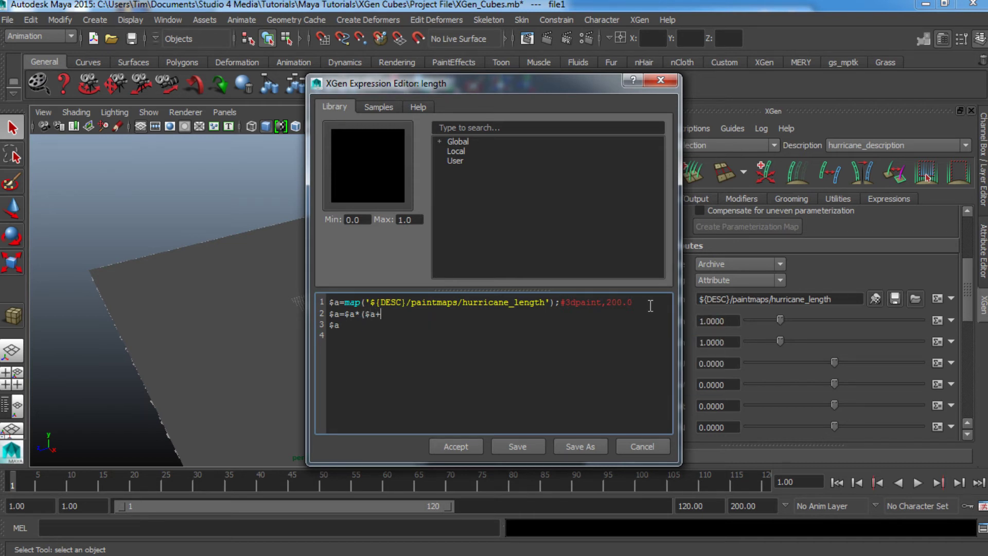
pyautogui.write('+$frame')
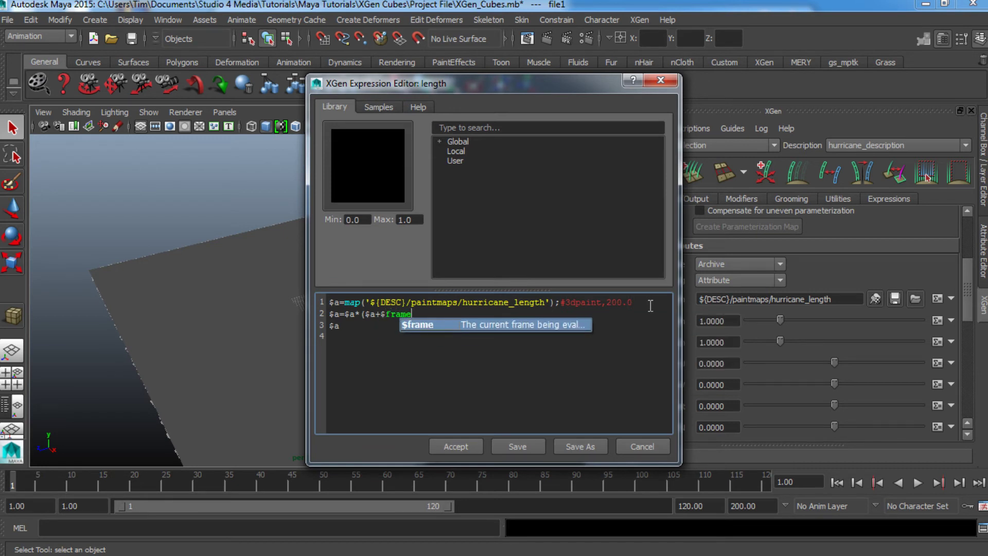
pyautogui.press('Escape')
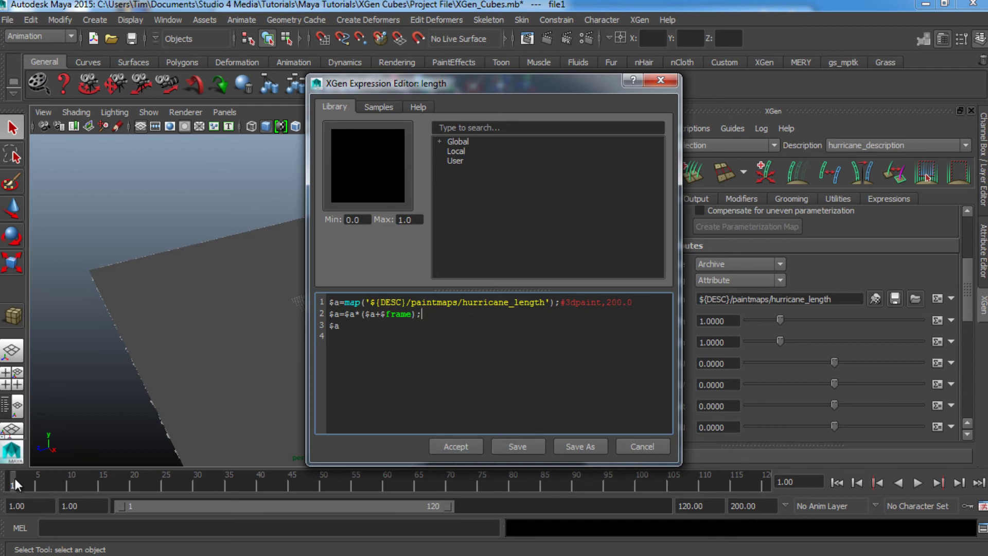
pyautogui.click(457, 446)
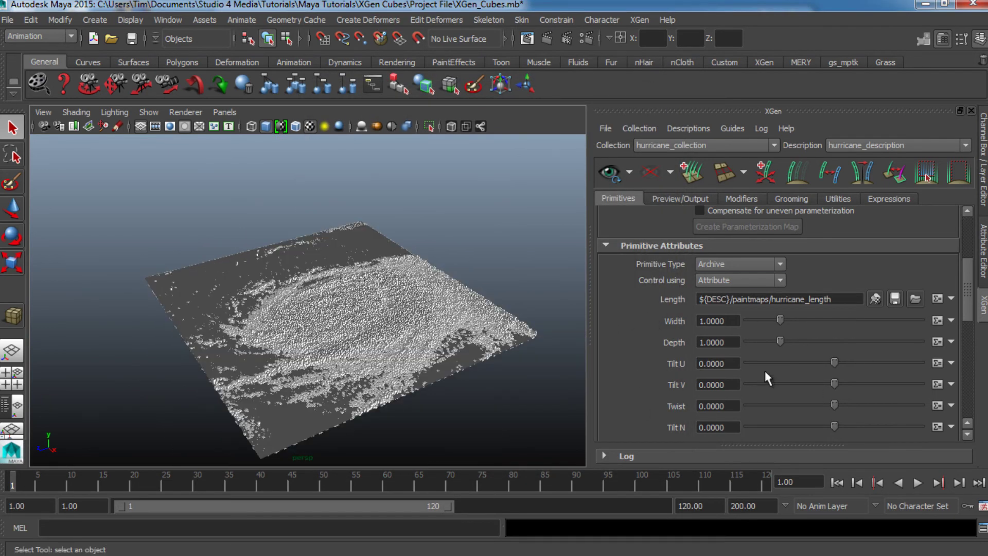
# Save the hurricane_length paint map for the Length attribute and examine the cube pattern from several angles
pyautogui.keyDown('alt'); pyautogui.moveTo(475, 334); pyautogui.dragTo(522, 352); pyautogui.keyUp('alt')
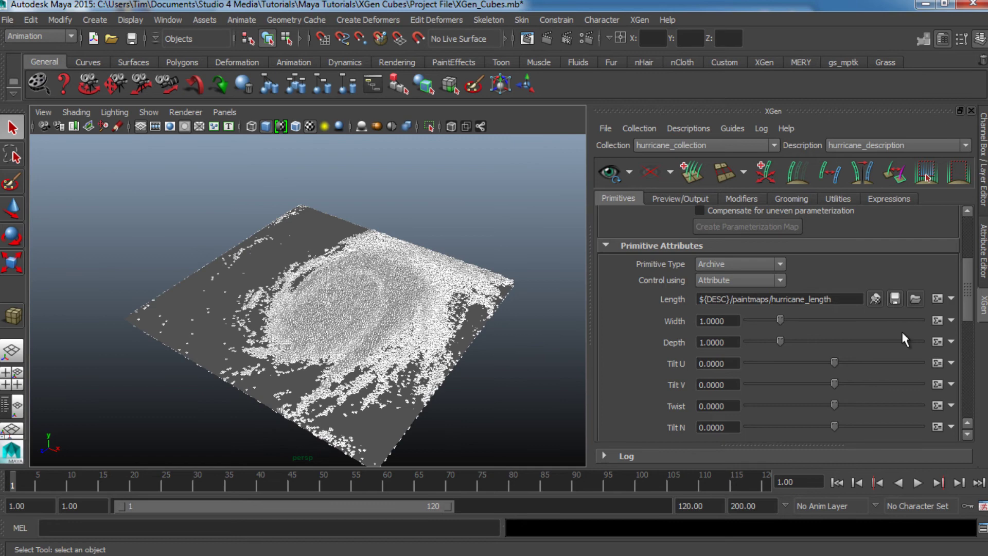
pyautogui.click(896, 299)
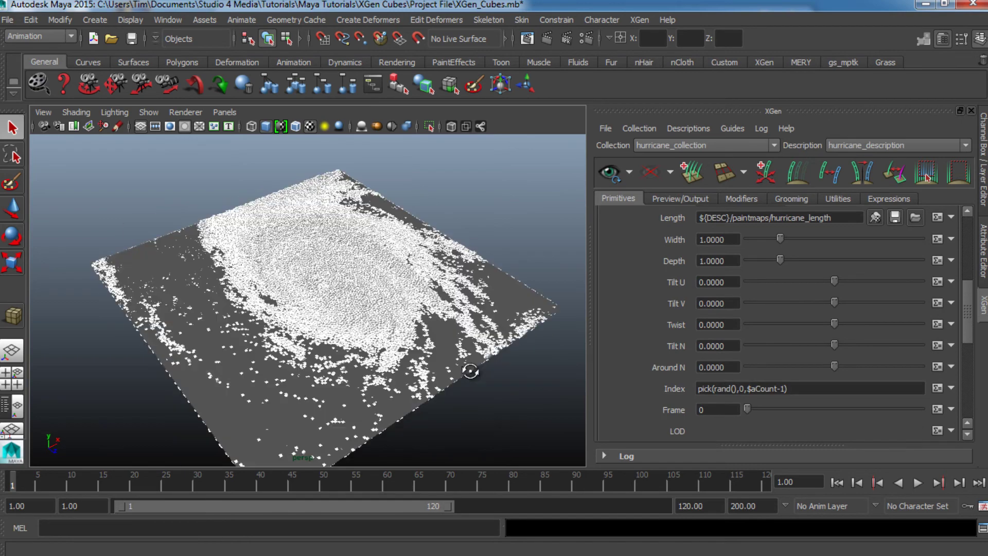
pyautogui.keyDown('alt'); pyautogui.moveTo(469, 371); pyautogui.dragTo(310, 406); pyautogui.keyUp('alt')
# Bring back the Outliner beside the perspective view, select pPlane1 and set its Z scale to 100
pyautogui.click(5, 412)
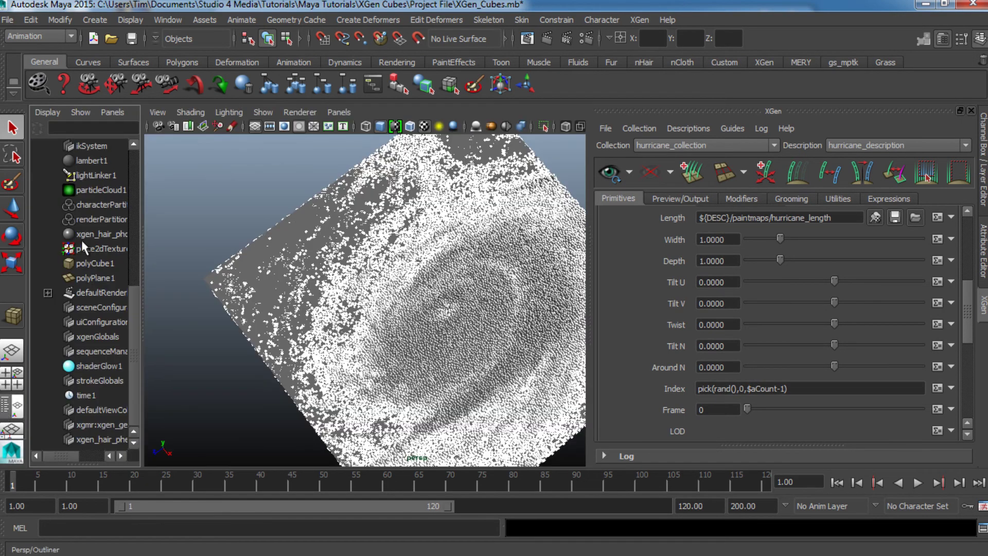
pyautogui.scroll(7, 82, 184)
pyautogui.click(88, 206)
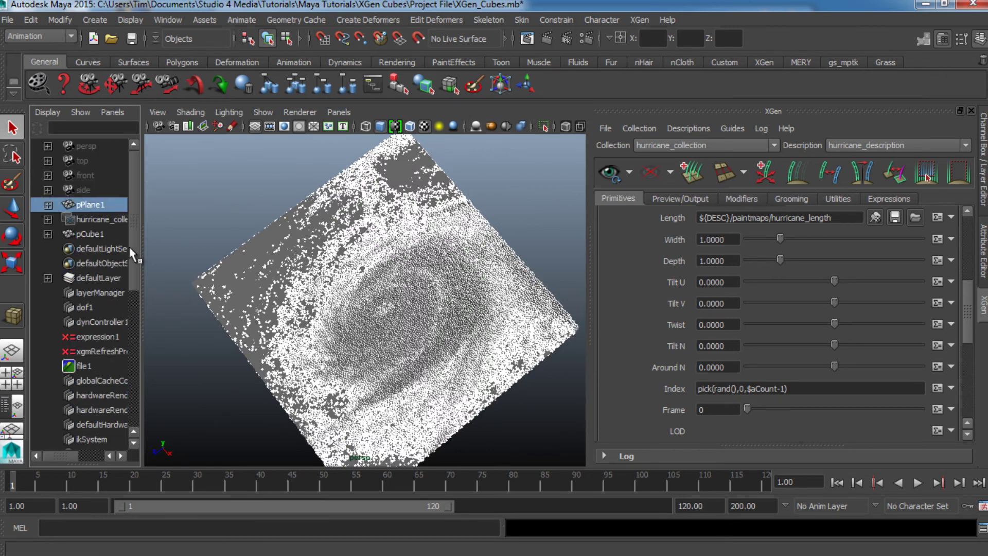
pyautogui.click(983, 249)
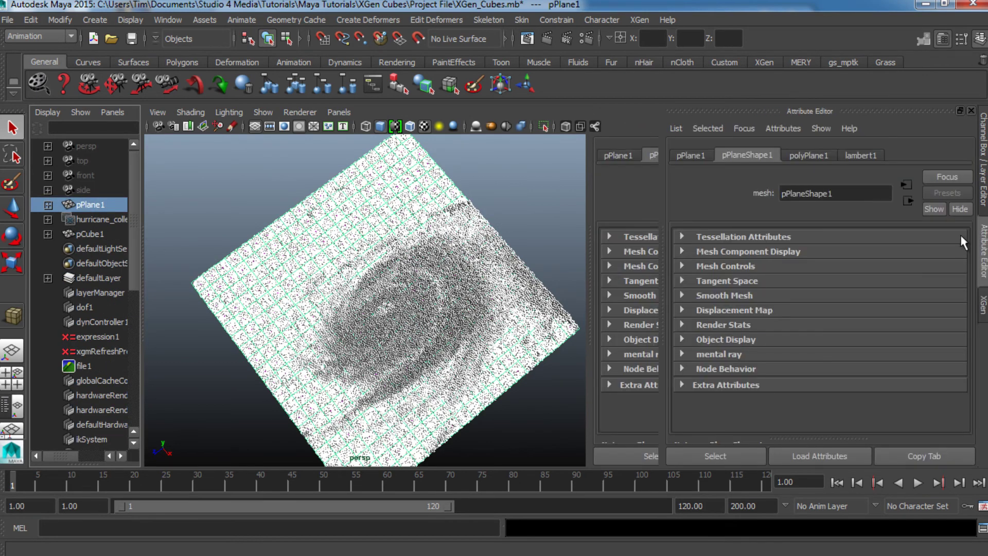
pyautogui.click(685, 153)
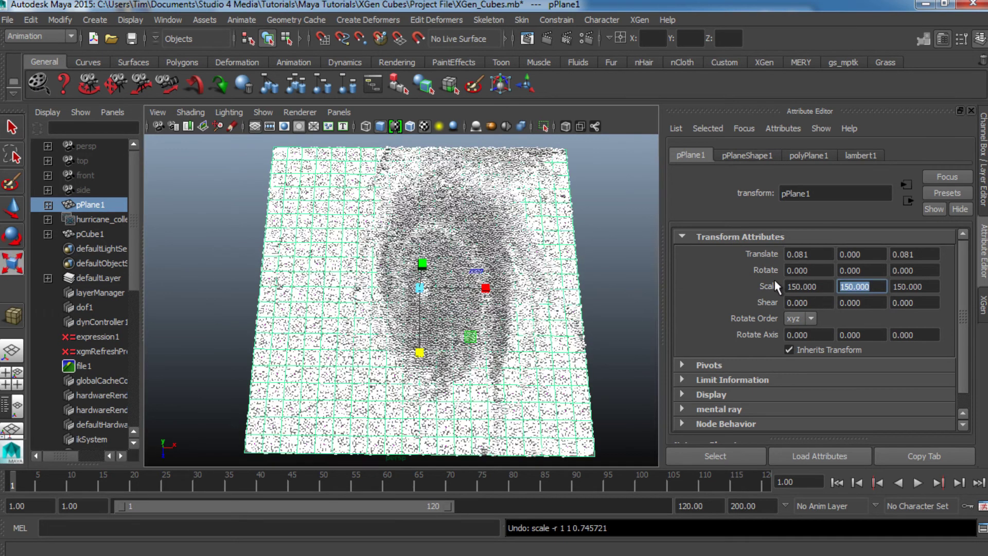
pyautogui.moveTo(928, 291); pyautogui.dragTo(884, 289)
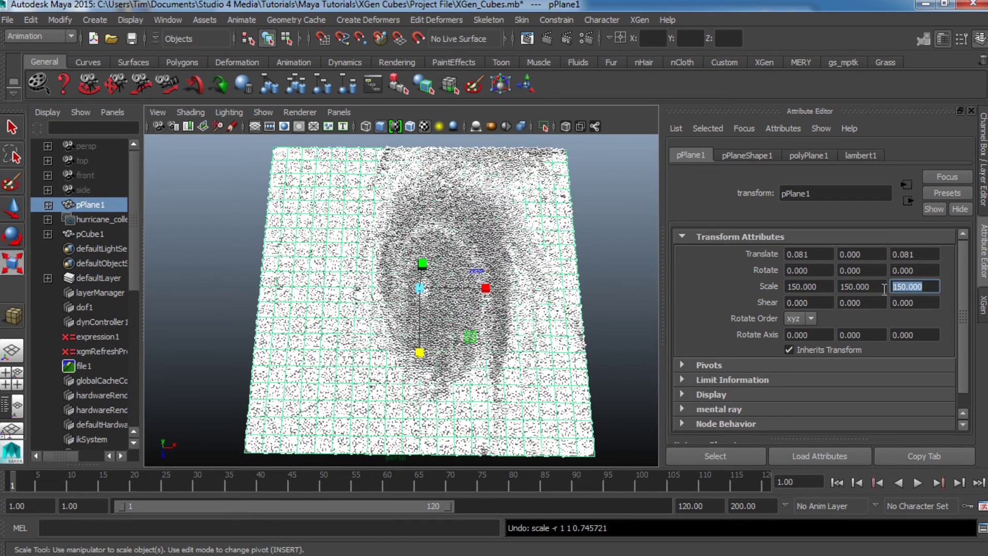
pyautogui.write('1')
pyautogui.press('Return')
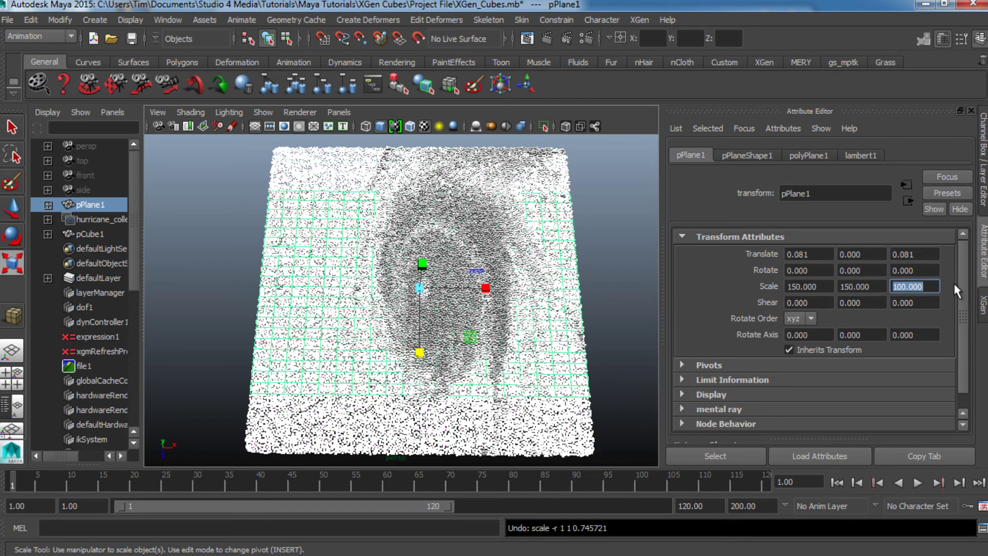
# Try a Z scale of 125 on the plane, set it to 110, and return to the XGen settings with the plane deselected
pyautogui.write('125')
pyautogui.press('Return')
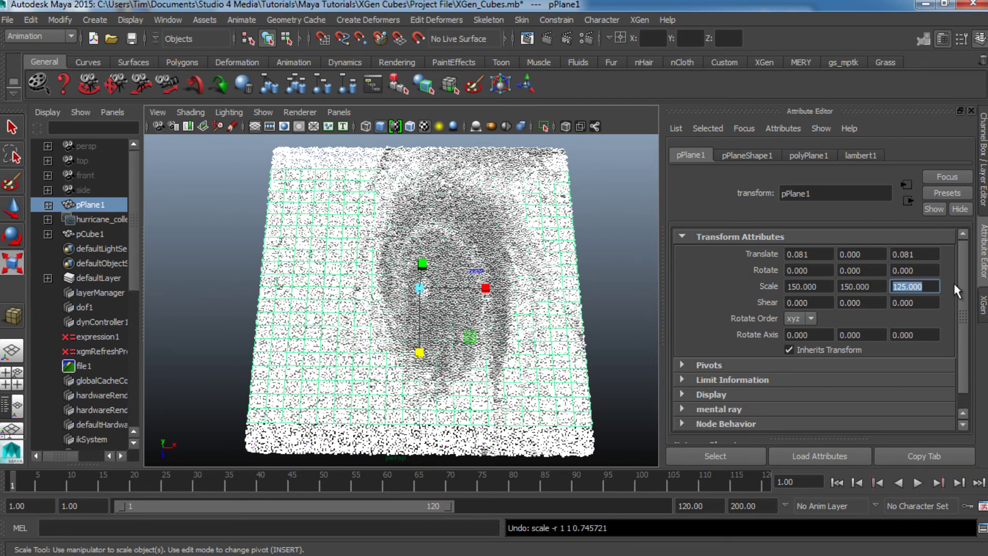
pyautogui.write('110')
pyautogui.press('Return')
pyautogui.click(983, 308)
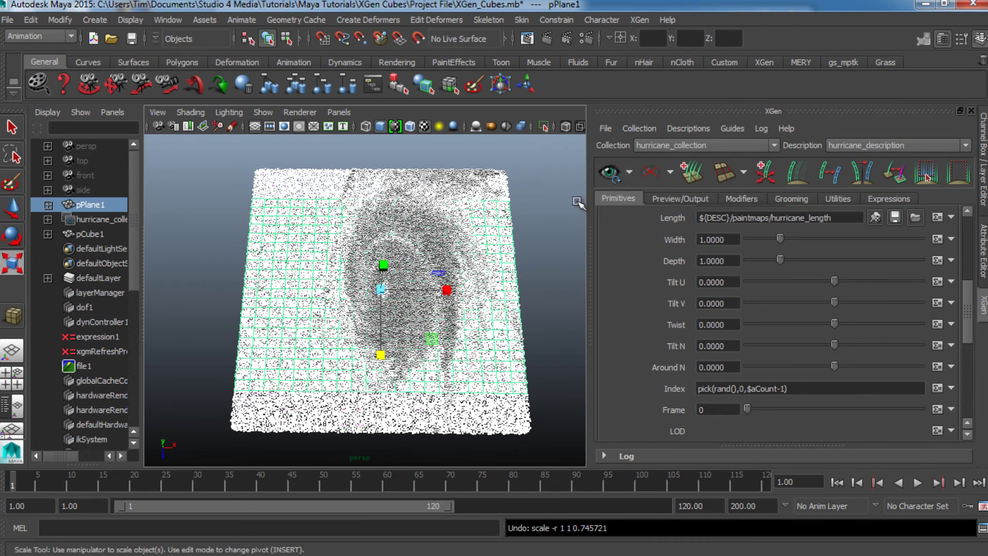
pyautogui.click(549, 235)
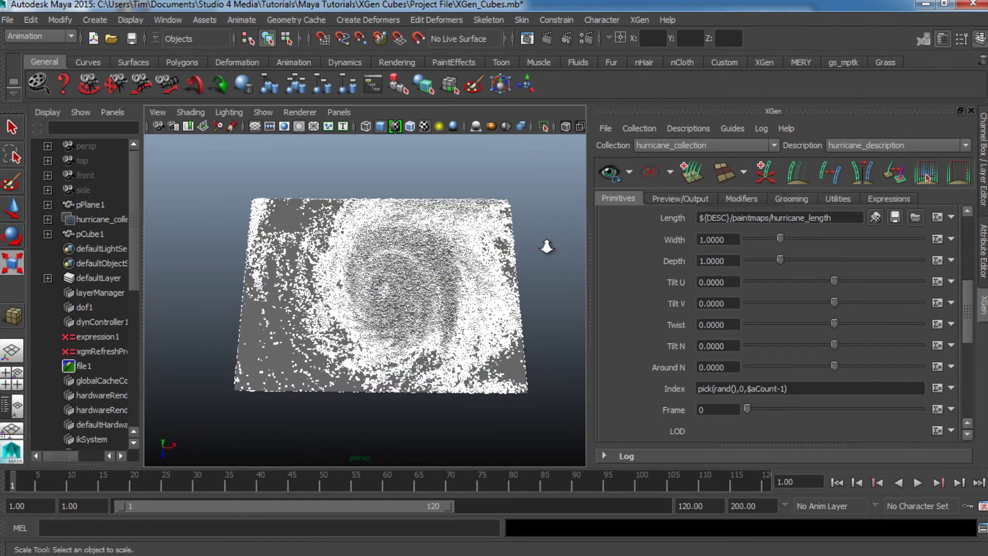
# Enlarge the perspective view to fill the workspace and play the cube animation, stopping at frame 64
pyautogui.keyDown('alt'); pyautogui.moveTo(547, 245); pyautogui.dragTo(796, 286, button='right'); pyautogui.keyUp('alt')
pyautogui.click(982, 313)
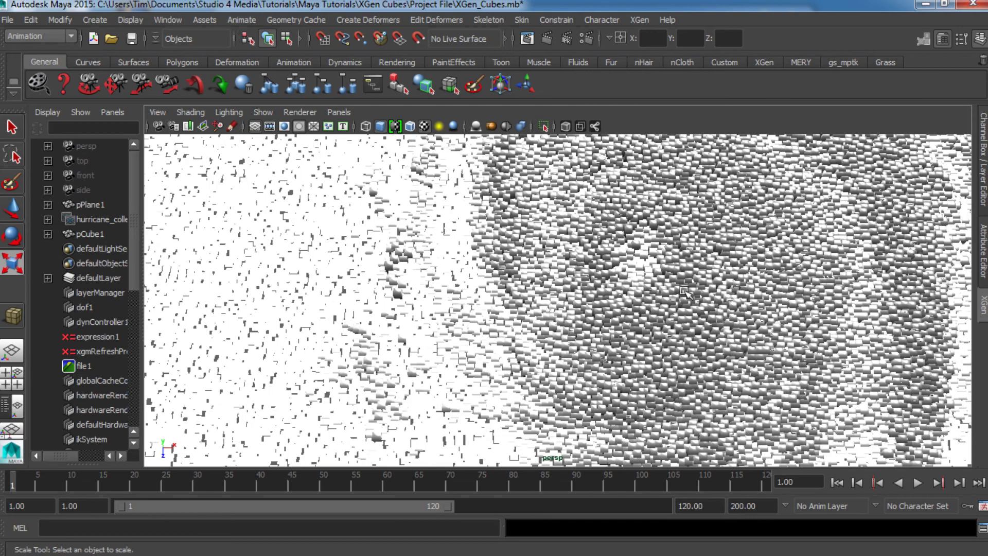
pyautogui.keyDown('alt'); pyautogui.moveTo(679, 286); pyautogui.dragTo(638, 287, button='right'); pyautogui.keyUp('alt')
pyautogui.press('space')
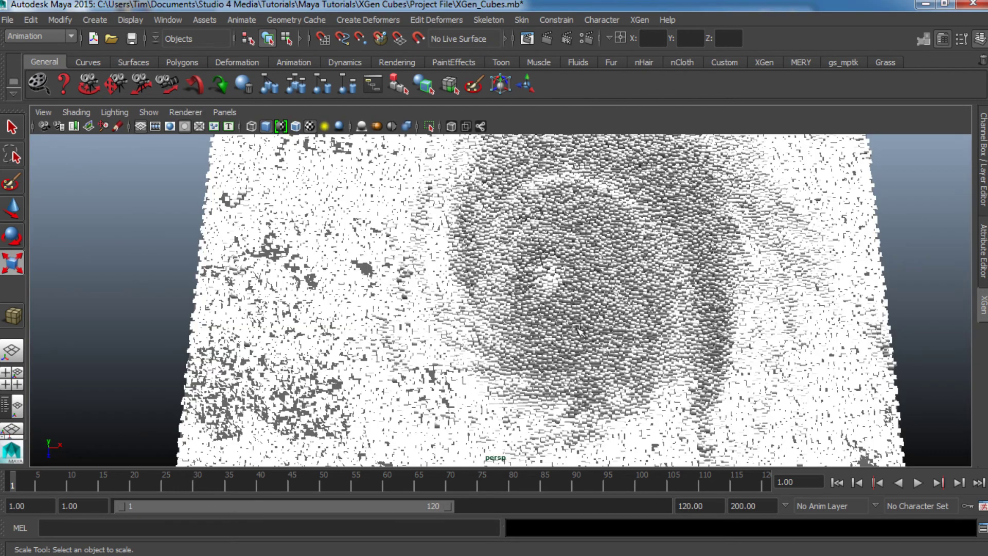
pyautogui.keyDown('alt'); pyautogui.moveTo(610, 339); pyautogui.dragTo(649, 323); pyautogui.keyUp('alt')
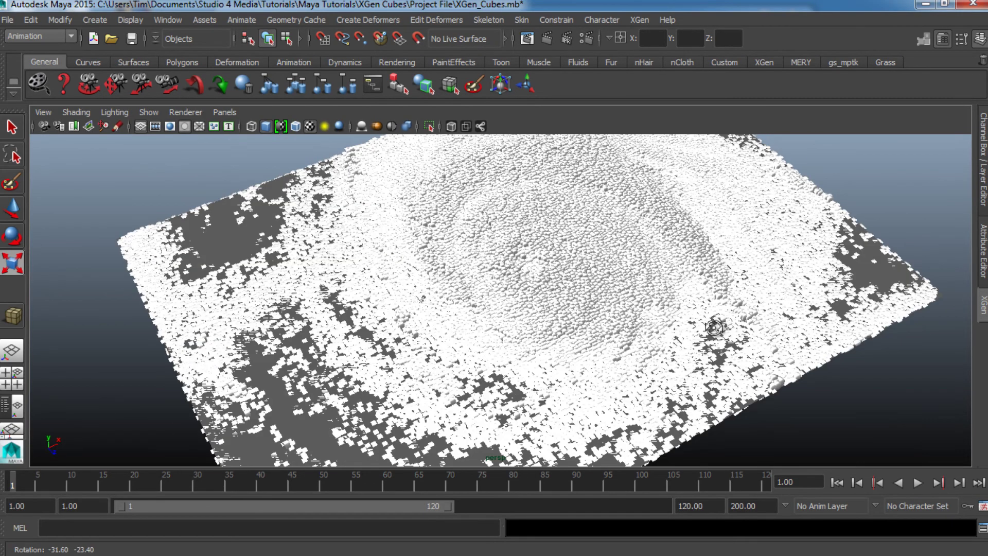
pyautogui.scroll(-2, 715, 328)
pyautogui.click(917, 483)
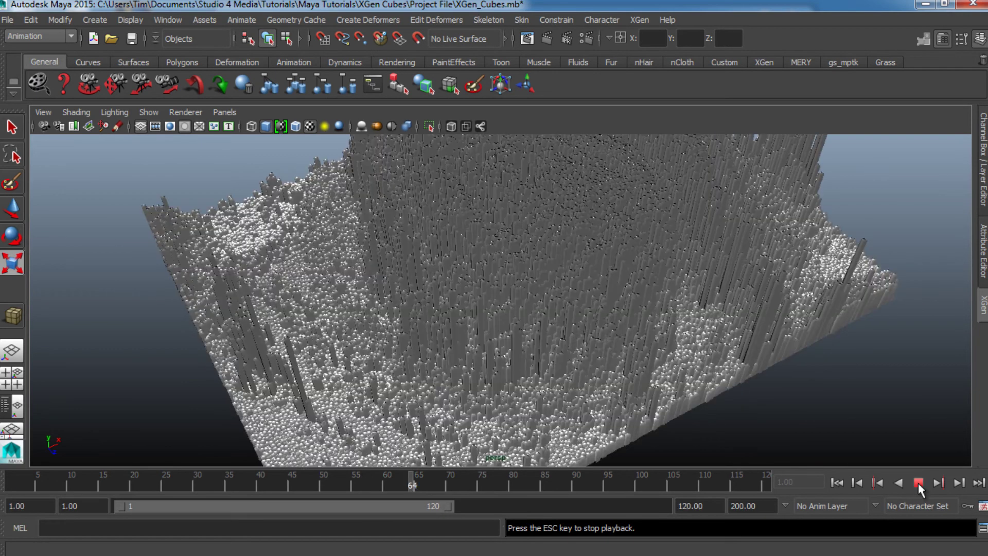
pyautogui.click(918, 483)
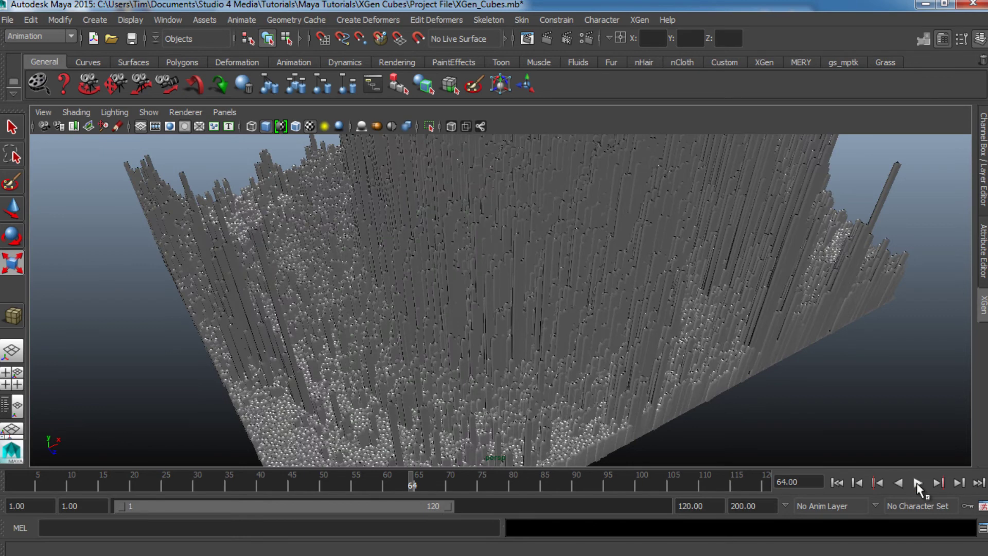
# Examine the extruded hurricane columns at frame 64 from several angles and distances, and return to frame 1
pyautogui.scroll(-3, 681, 280)
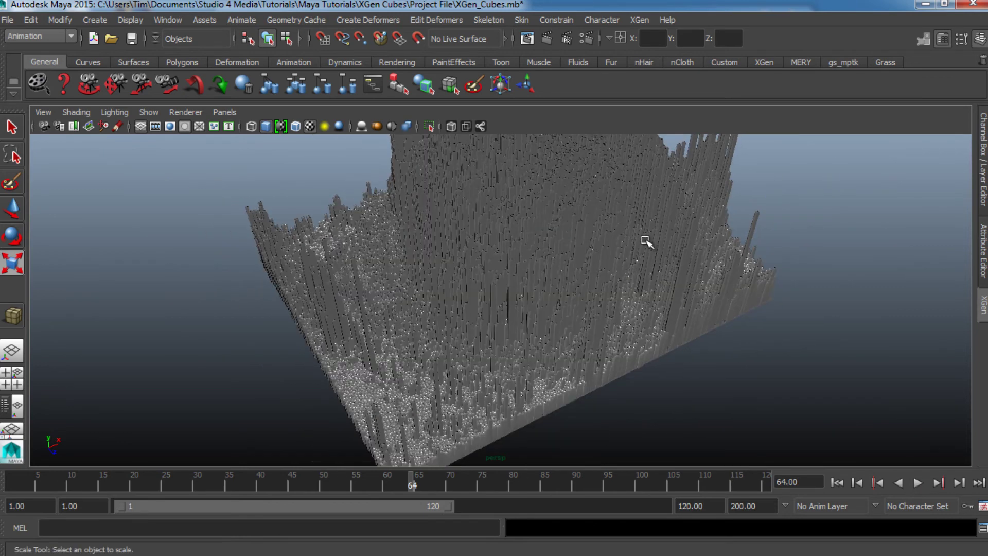
pyautogui.keyDown('alt'); pyautogui.moveTo(646, 242); pyautogui.dragTo(482, 257); pyautogui.keyUp('alt')
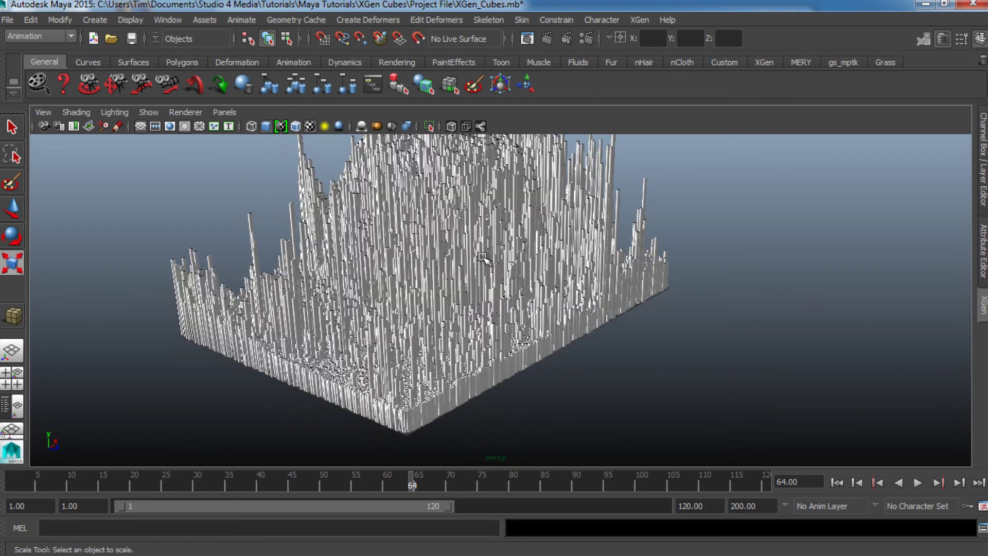
pyautogui.keyDown('alt'); pyautogui.moveTo(527, 246); pyautogui.dragTo(569, 329, button='middle'); pyautogui.keyUp('alt')
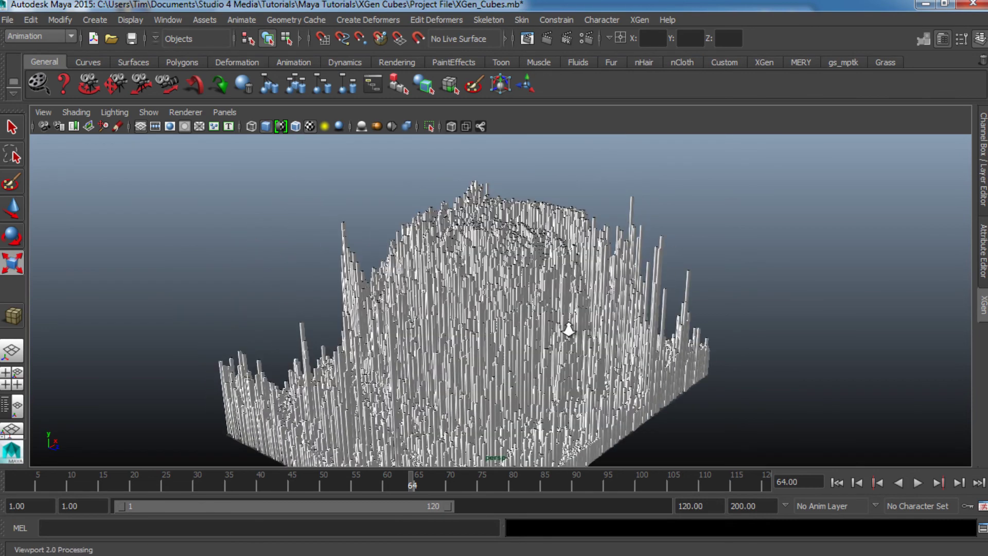
pyautogui.keyDown('alt'); pyautogui.moveTo(568, 329); pyautogui.dragTo(809, 291, button='right'); pyautogui.keyUp('alt')
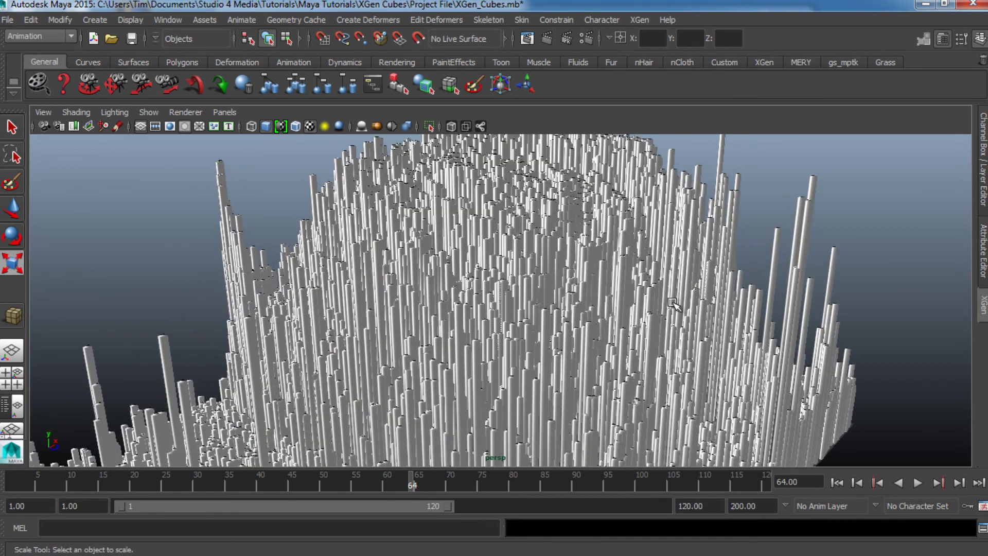
pyautogui.keyDown('alt'); pyautogui.moveTo(672, 303); pyautogui.dragTo(652, 325); pyautogui.keyUp('alt')
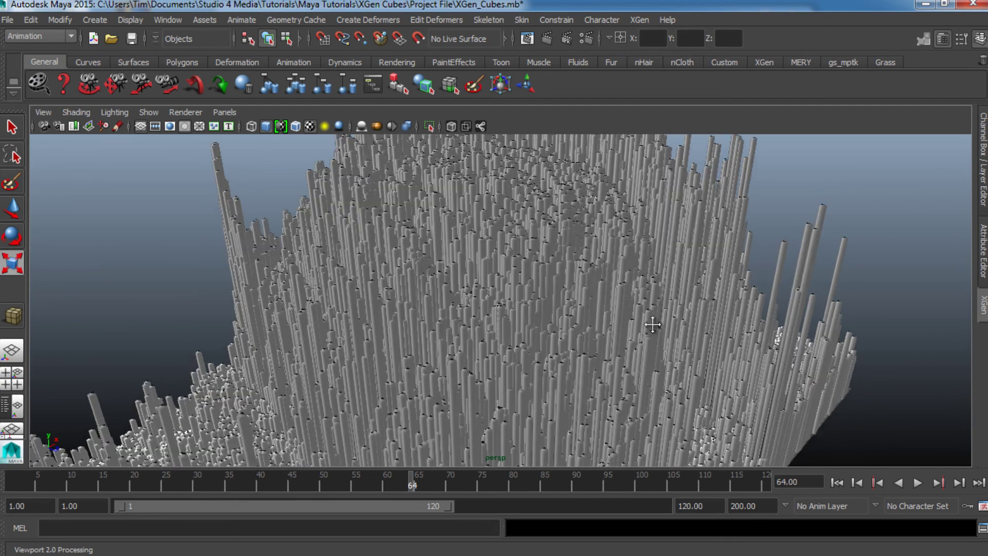
pyautogui.keyDown('alt'); pyautogui.moveTo(652, 325); pyautogui.dragTo(576, 391, button='middle'); pyautogui.keyUp('alt')
pyautogui.scroll(2, 622, 313)
pyautogui.click(837, 485)
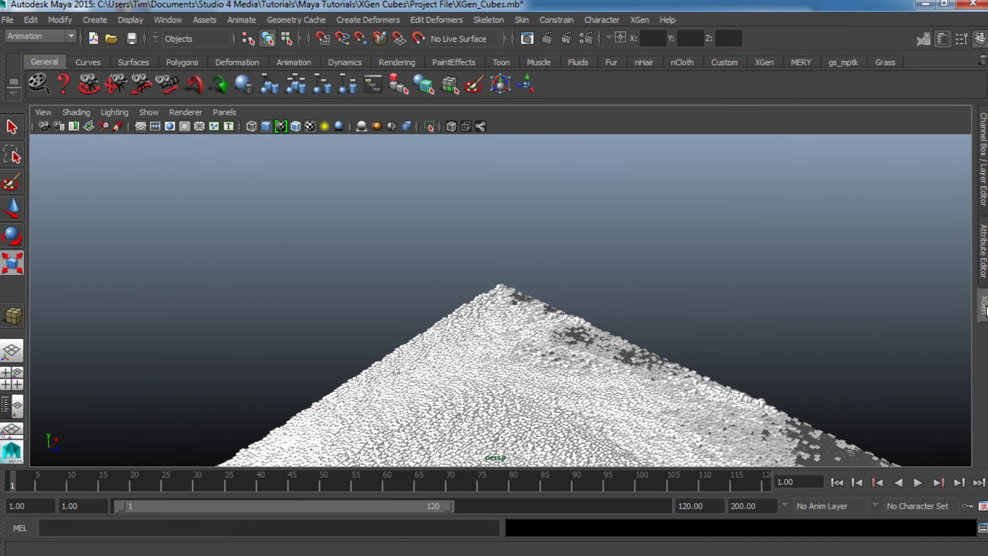
# Set the generator density of hurricane_description to 0.5 and hide the XGen settings
pyautogui.click(983, 308)
pyautogui.scroll(2, 736, 247)
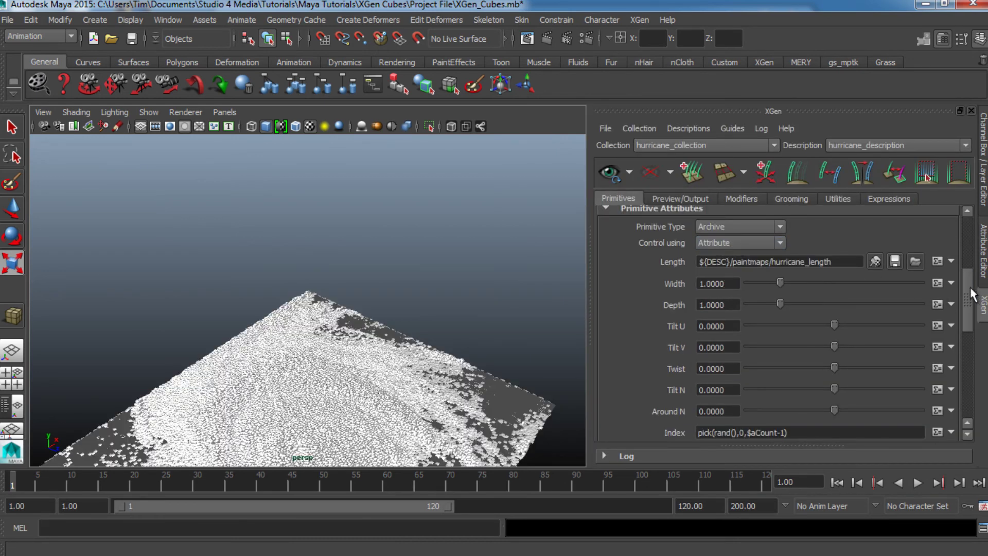
pyautogui.moveTo(970, 286); pyautogui.dragTo(970, 235)
pyautogui.moveTo(729, 283); pyautogui.dragTo(678, 281)
pyautogui.write('.5')
pyautogui.press('Return')
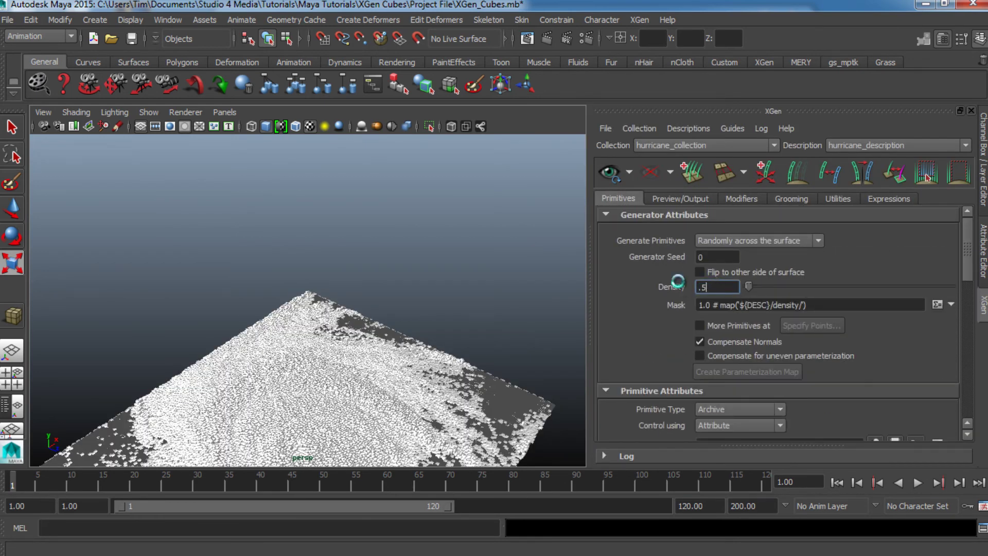
pyautogui.click(983, 303)
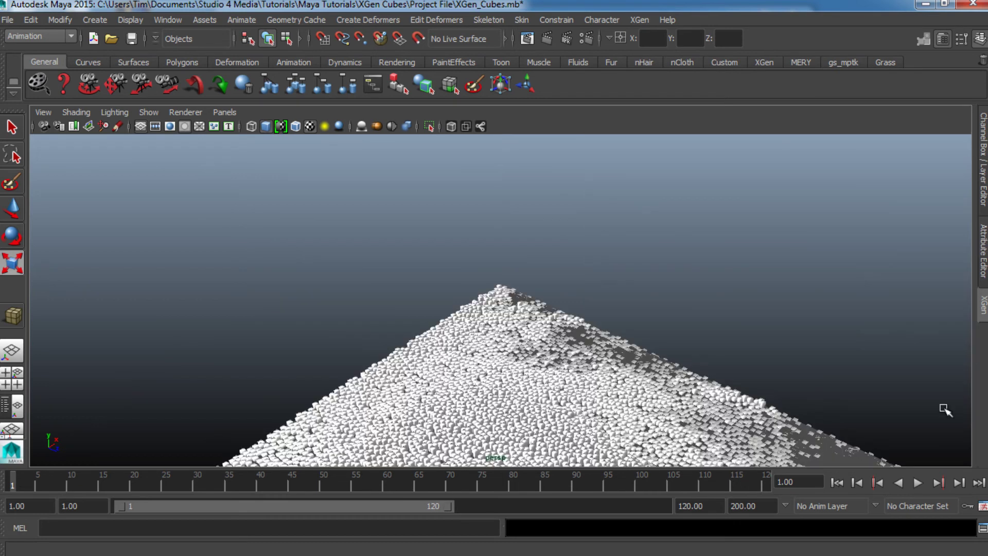
# Play the animation to frame 26 and inspect the sparser columns from several sides
pyautogui.click(918, 482)
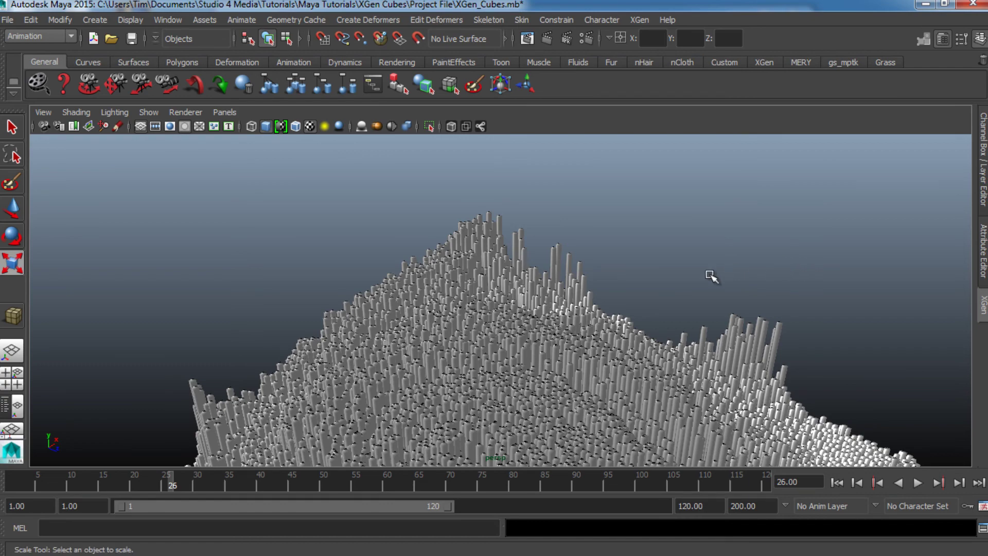
pyautogui.keyDown('alt'); pyautogui.moveTo(712, 276); pyautogui.dragTo(677, 357); pyautogui.keyUp('alt')
pyautogui.keyDown('alt'); pyautogui.moveTo(399, 353); pyautogui.dragTo(428, 262, button='middle'); pyautogui.keyUp('alt')
pyautogui.scroll(-6, 427, 262)
pyautogui.keyDown('alt'); pyautogui.moveTo(519, 268); pyautogui.dragTo(643, 265); pyautogui.keyUp('alt')
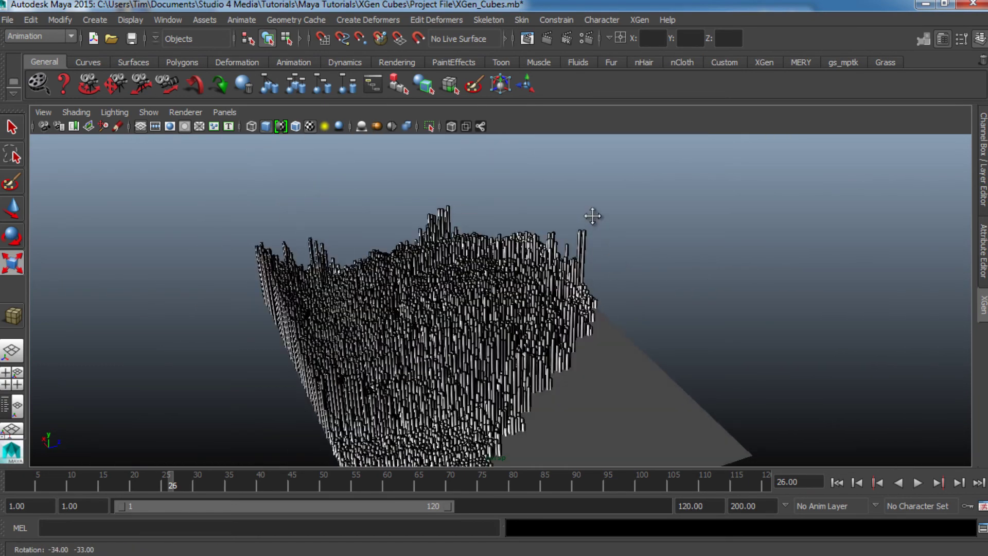
pyautogui.keyDown('alt'); pyautogui.moveTo(593, 216); pyautogui.dragTo(561, 146, button='middle'); pyautogui.keyUp('alt')
pyautogui.keyDown('alt'); pyautogui.moveTo(584, 276); pyautogui.dragTo(625, 270); pyautogui.keyUp('alt')
# Update the XGen preview at frame 26 and check the regenerated columns across the whole plane
pyautogui.click(982, 268)
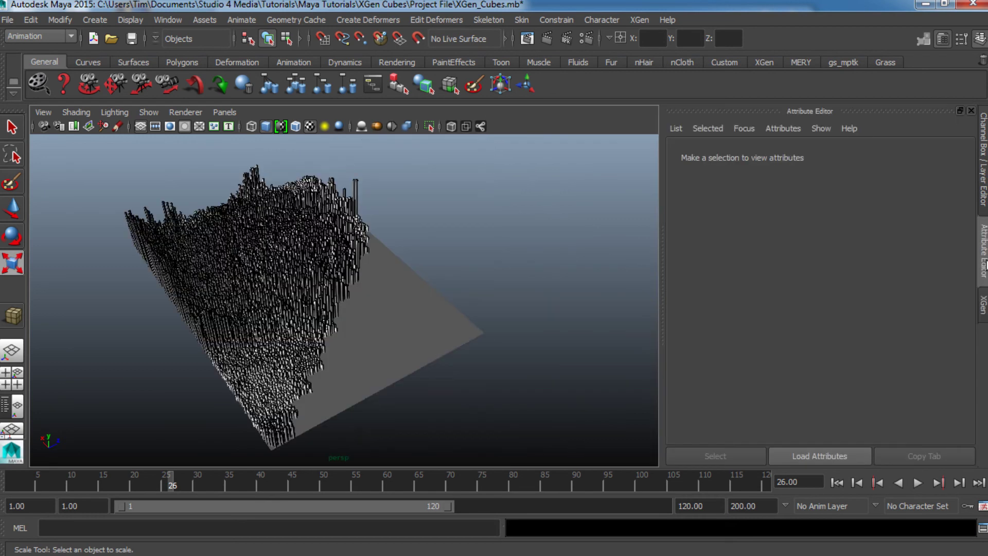
pyautogui.click(983, 304)
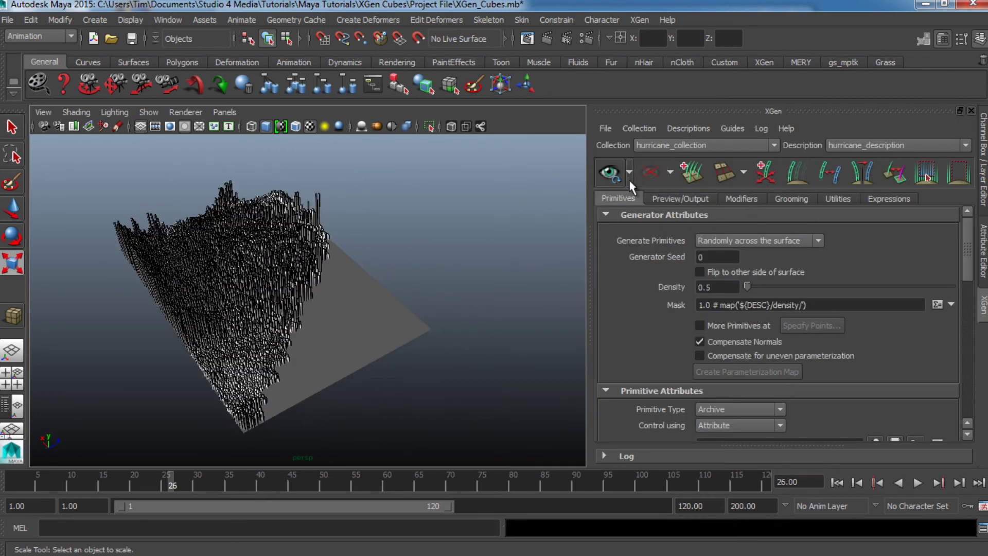
pyautogui.click(983, 305)
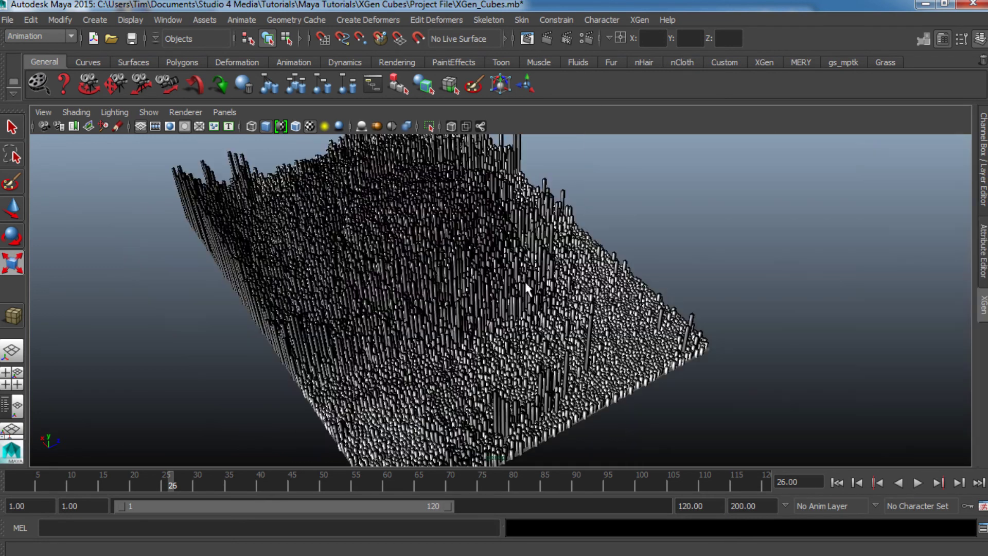
pyautogui.keyDown('alt'); pyautogui.moveTo(596, 268); pyautogui.dragTo(594, 364); pyautogui.keyUp('alt')
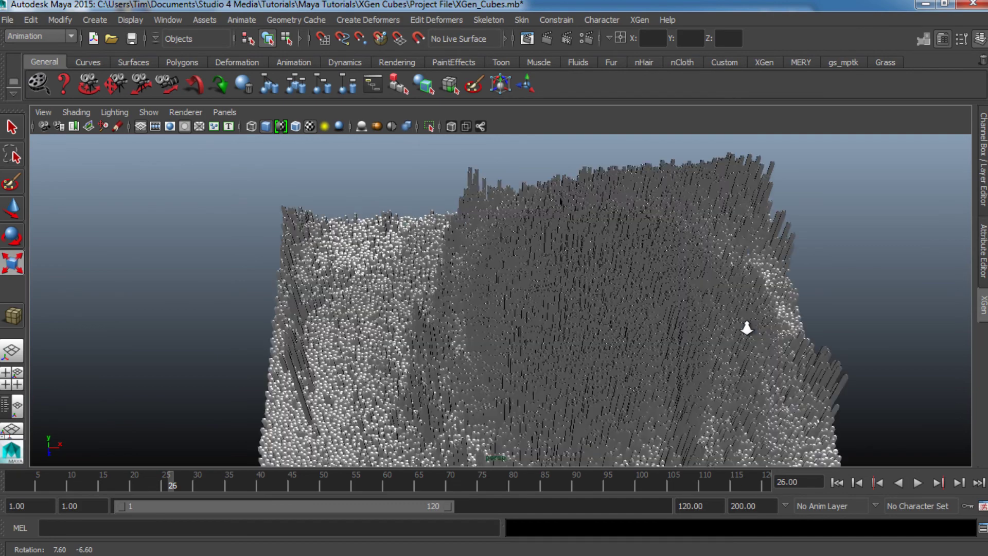
pyautogui.scroll(3, 566, 300)
pyautogui.scroll(3, 566, 301)
pyautogui.keyDown('alt'); pyautogui.moveTo(652, 299); pyautogui.dragTo(632, 305, button='middle'); pyautogui.keyUp('alt')
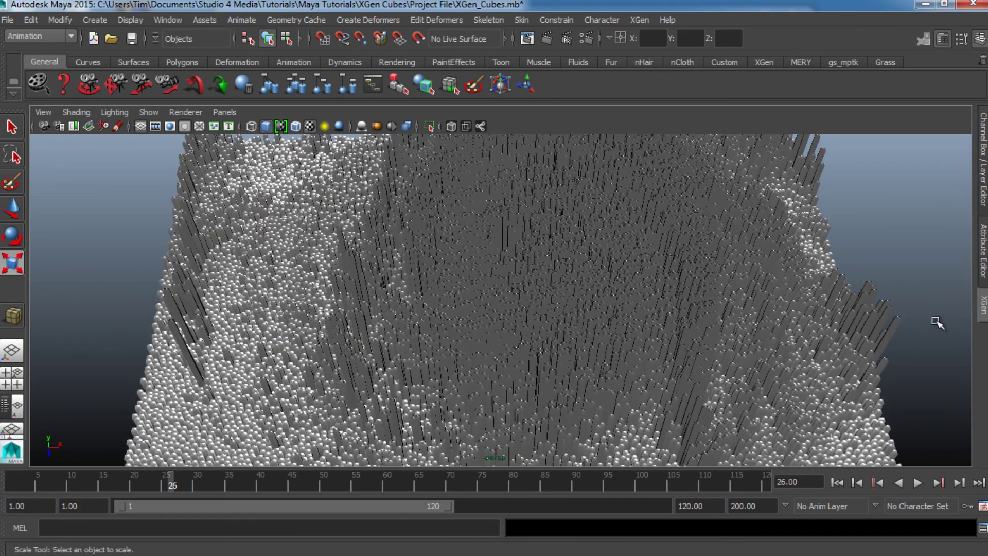
# Add a custom shader parameter named root_color of type color to the hurricane description's output settings
pyautogui.click(984, 307)
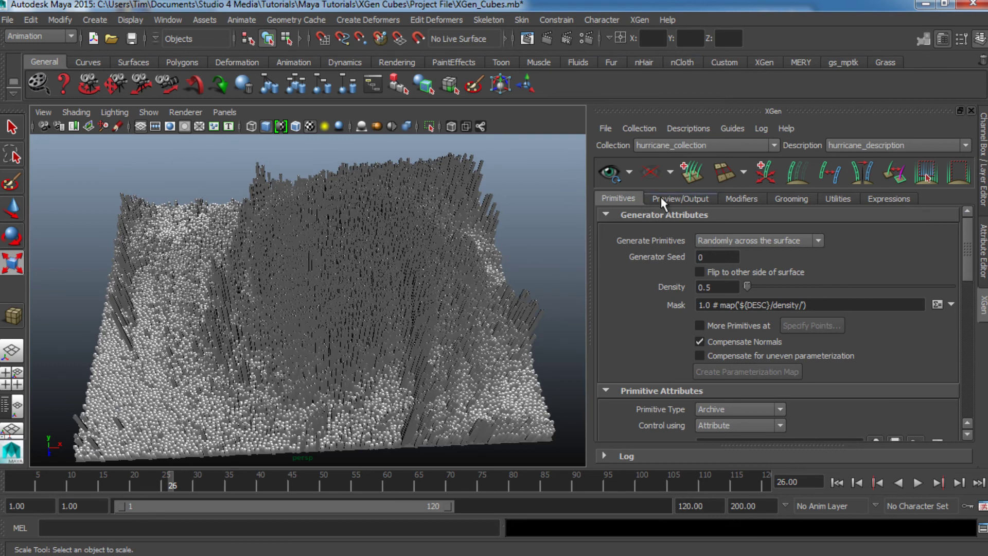
pyautogui.click(662, 201)
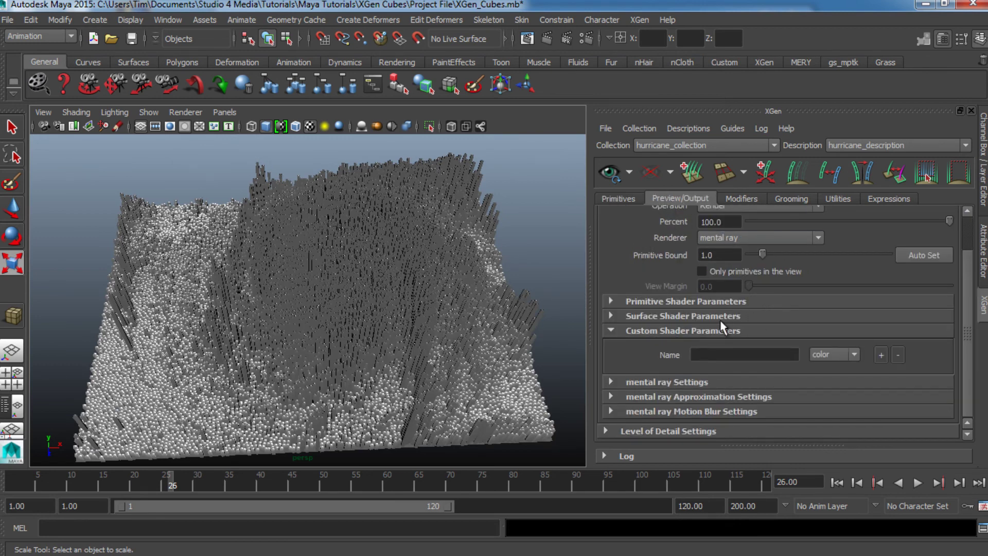
pyautogui.scroll(2, 689, 334)
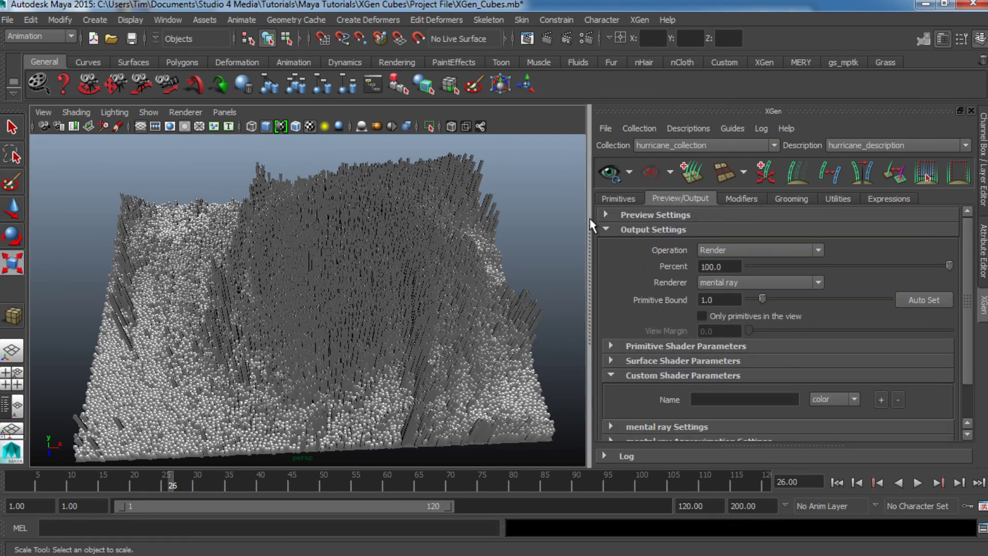
pyautogui.scroll(-2, 694, 302)
pyautogui.click(774, 355)
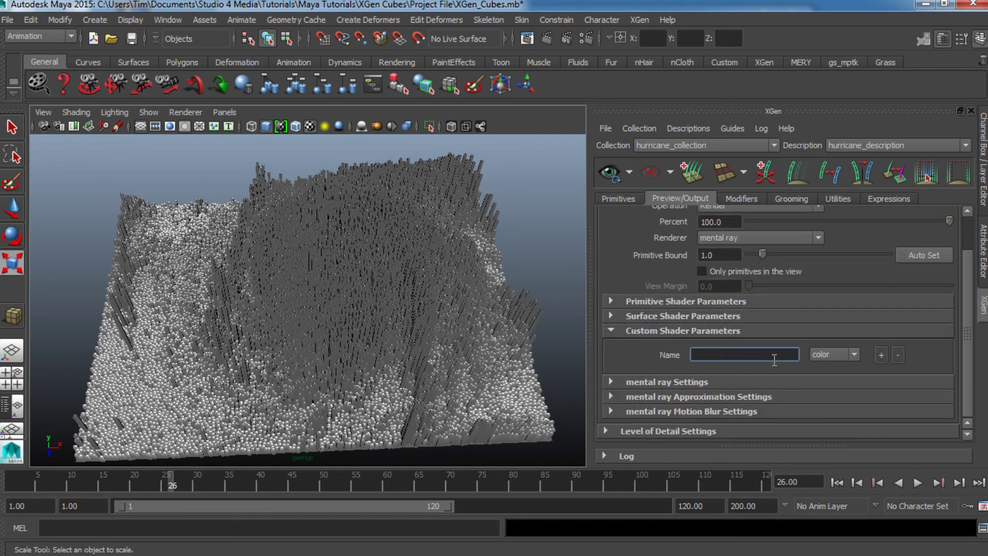
pyautogui.write('root_')
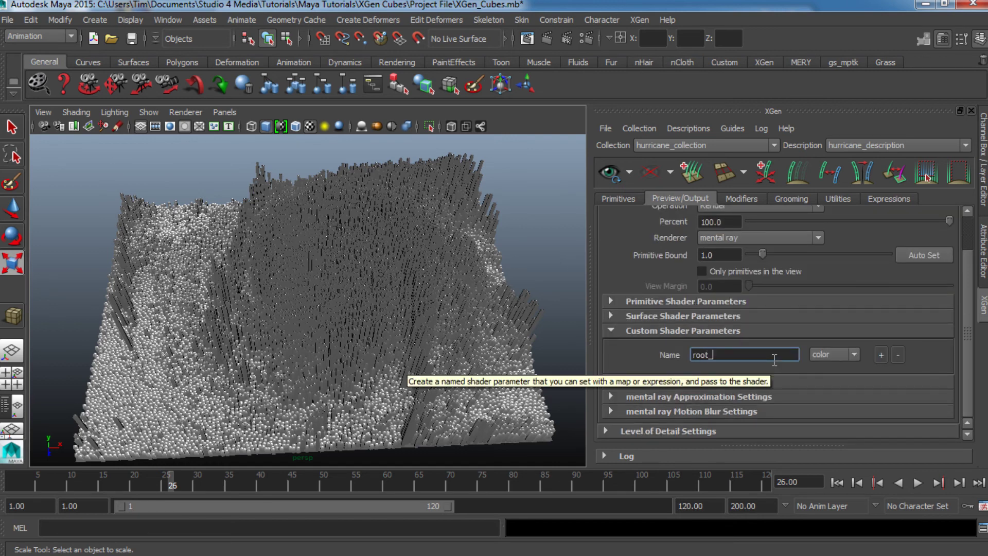
pyautogui.write('color')
pyautogui.click(836, 355)
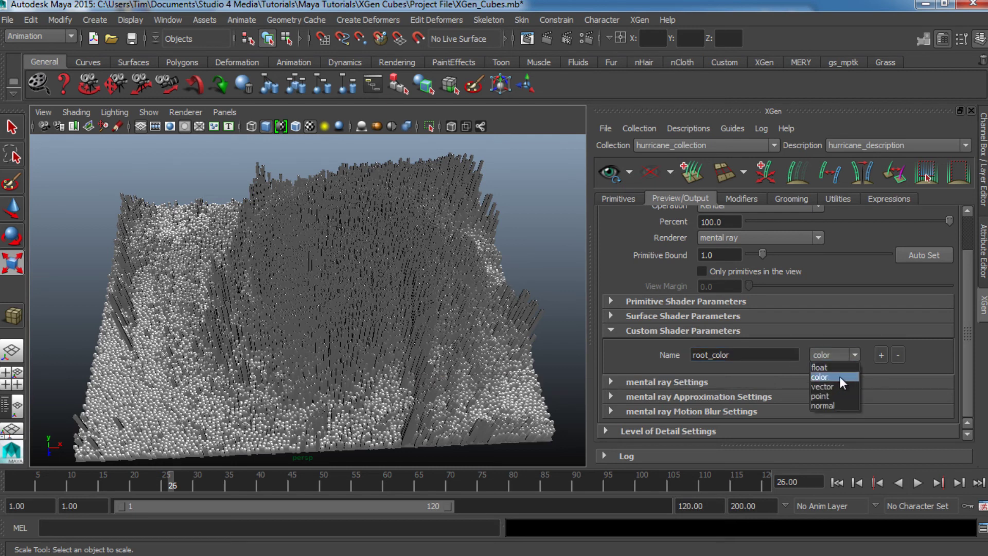
pyautogui.click(840, 377)
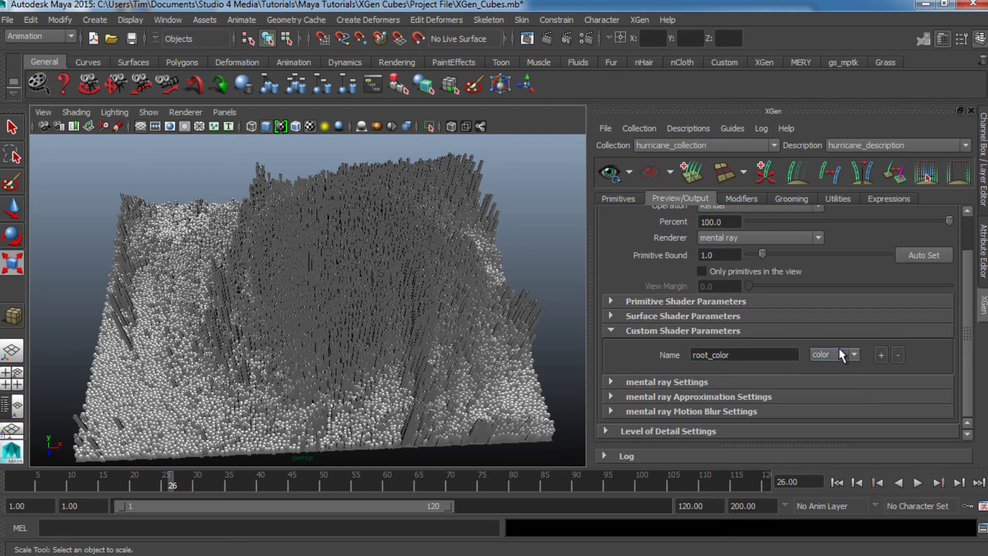
pyautogui.click(880, 355)
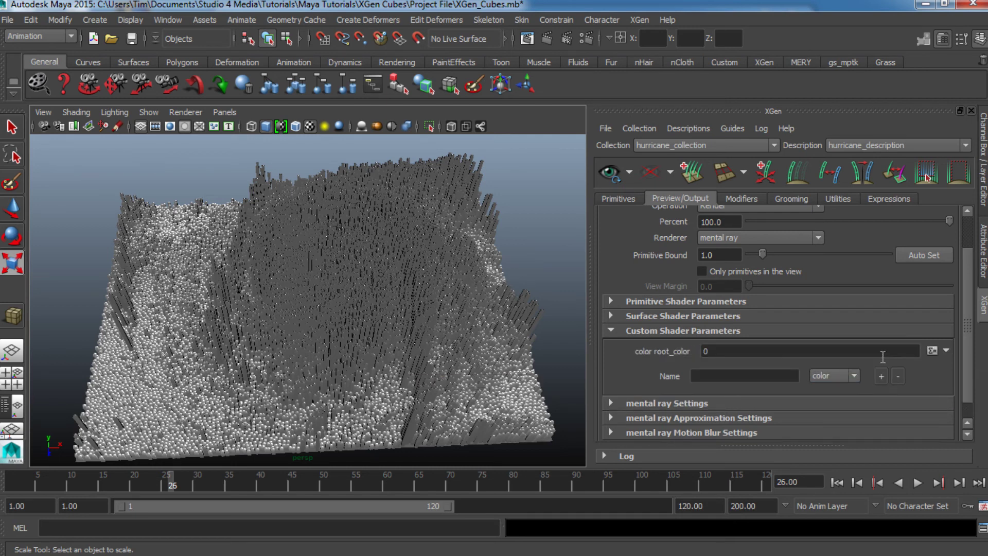
# Create a map named hurricane_color_root_color for root_color, with resolution 200 and a white start color
pyautogui.click(946, 350)
pyautogui.click(949, 366)
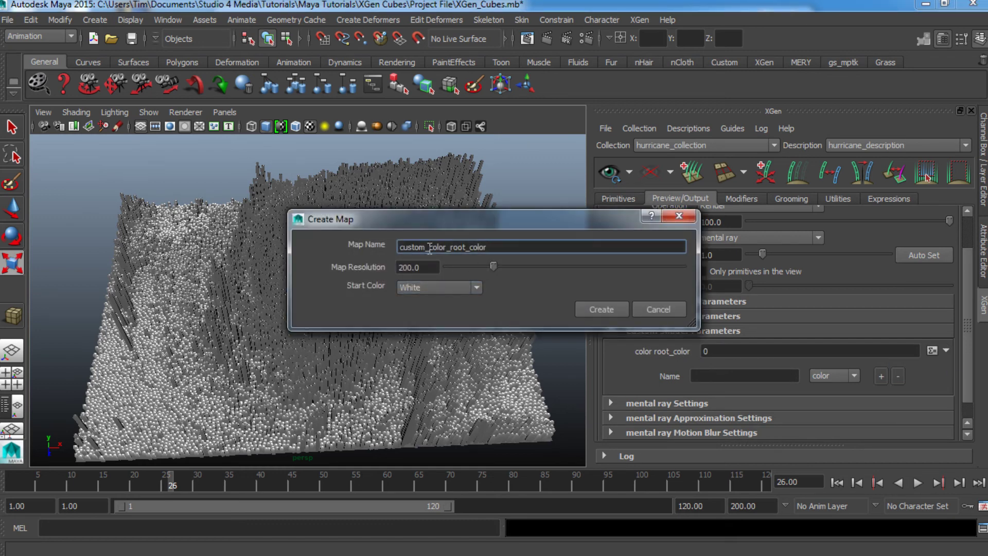
pyautogui.moveTo(426, 249); pyautogui.dragTo(392, 250)
pyautogui.write('hurricane')
pyautogui.click(604, 307)
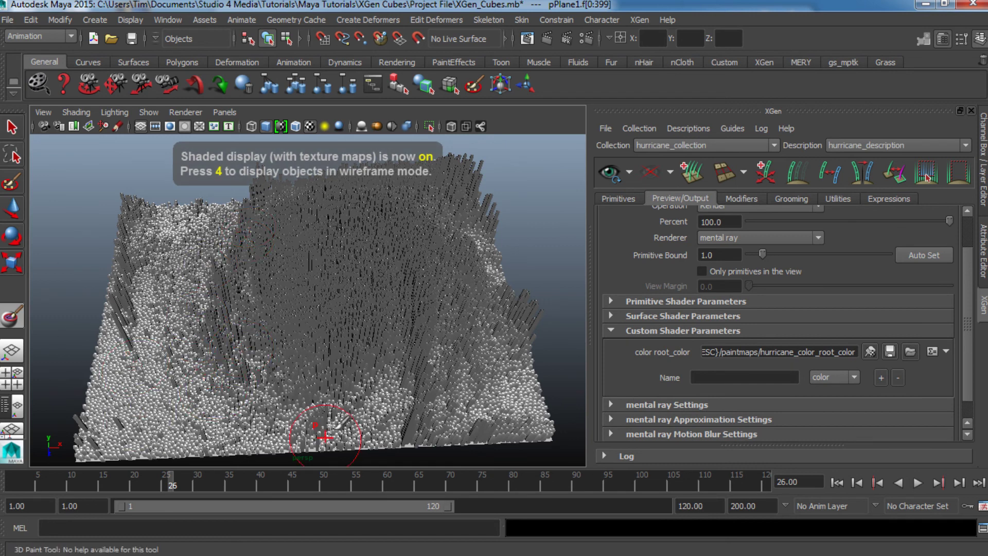
# Show the Outliner beside the perspective view and select the file2 texture node
pyautogui.click(11, 127)
pyautogui.click(31, 386)
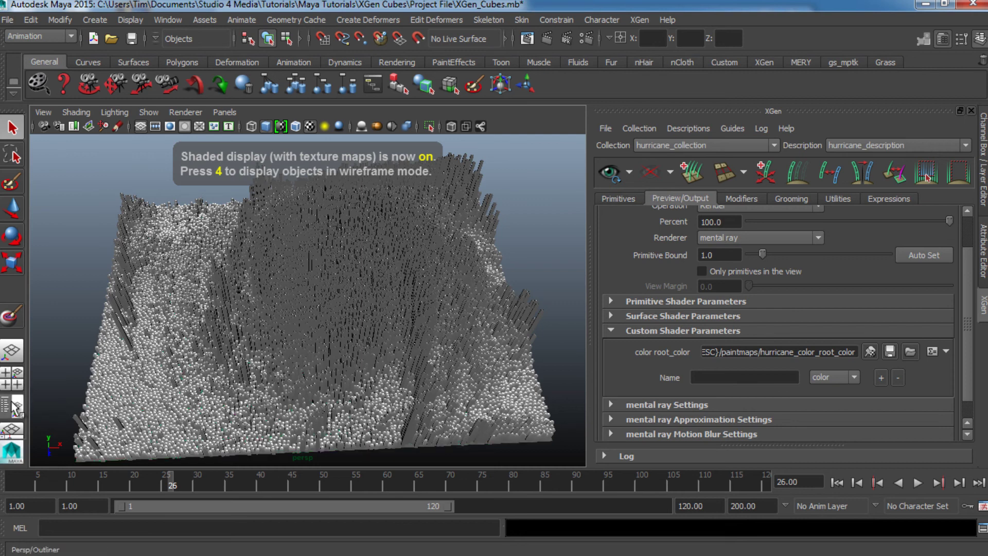
pyautogui.click(12, 406)
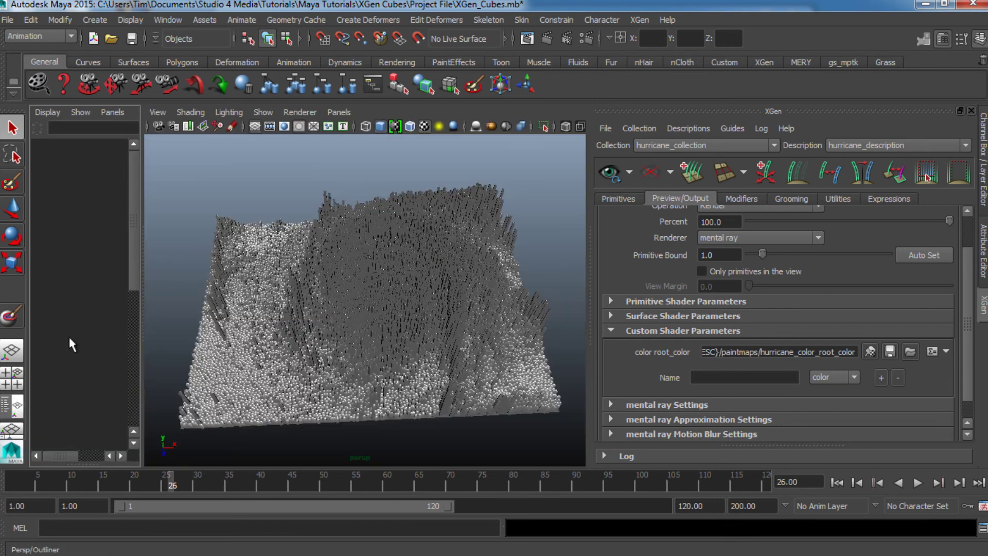
pyautogui.scroll(-2, 88, 319)
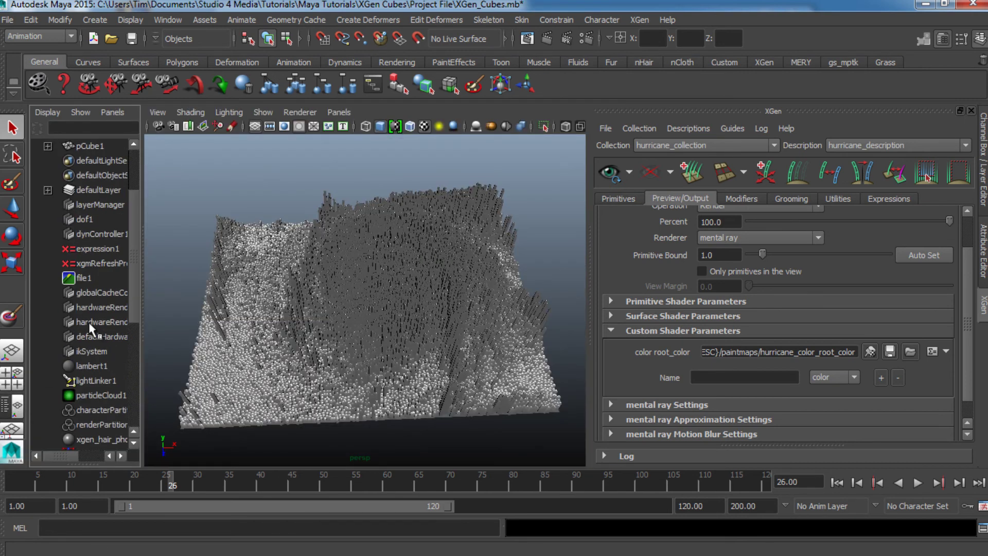
pyautogui.scroll(-5, 95, 267)
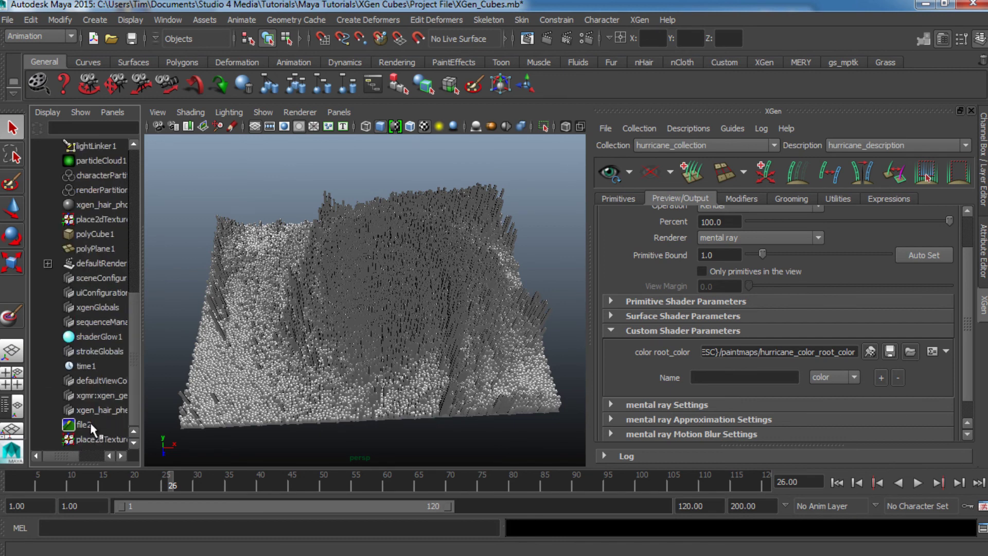
pyautogui.click(91, 424)
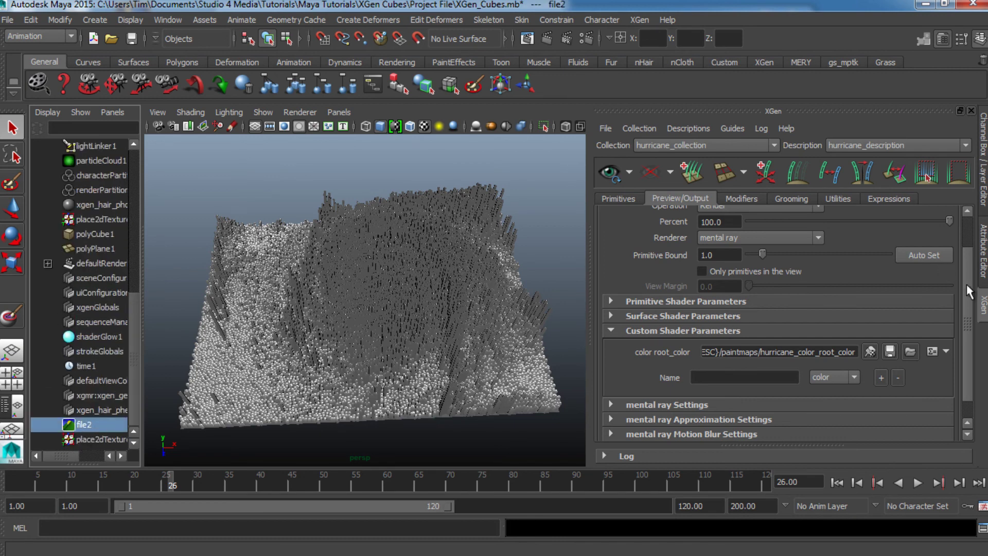
pyautogui.click(985, 247)
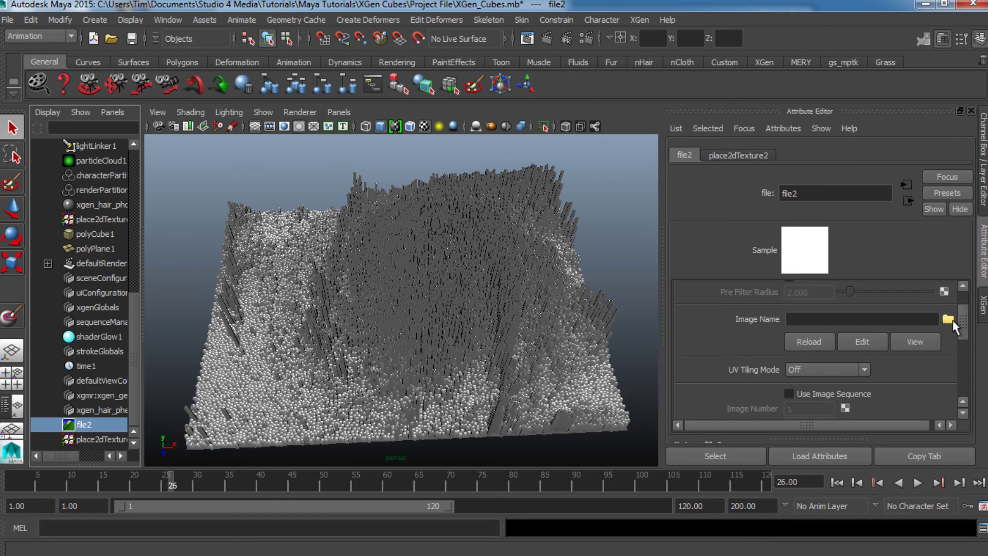
pyautogui.click(952, 321)
pyautogui.click(662, 137)
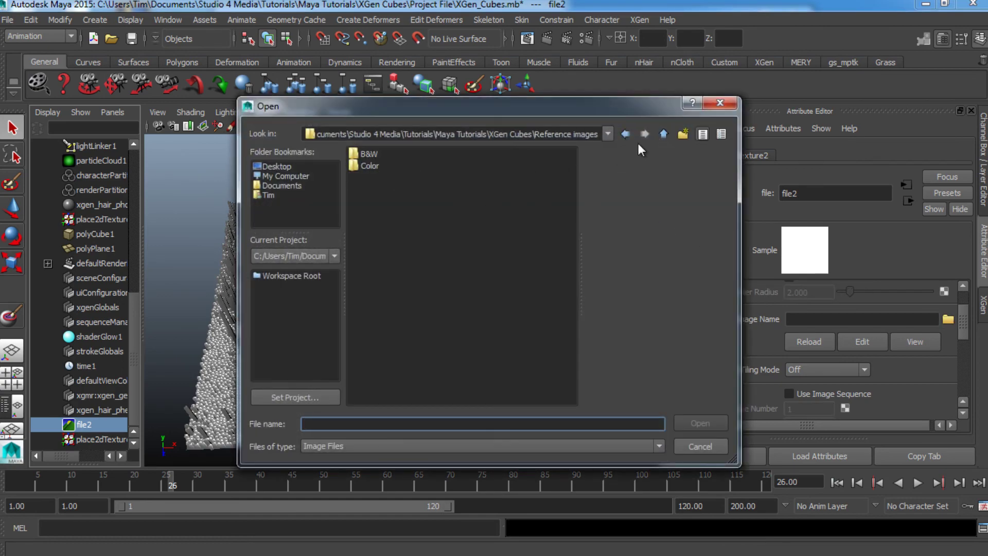
pyautogui.doubleClick(372, 165)
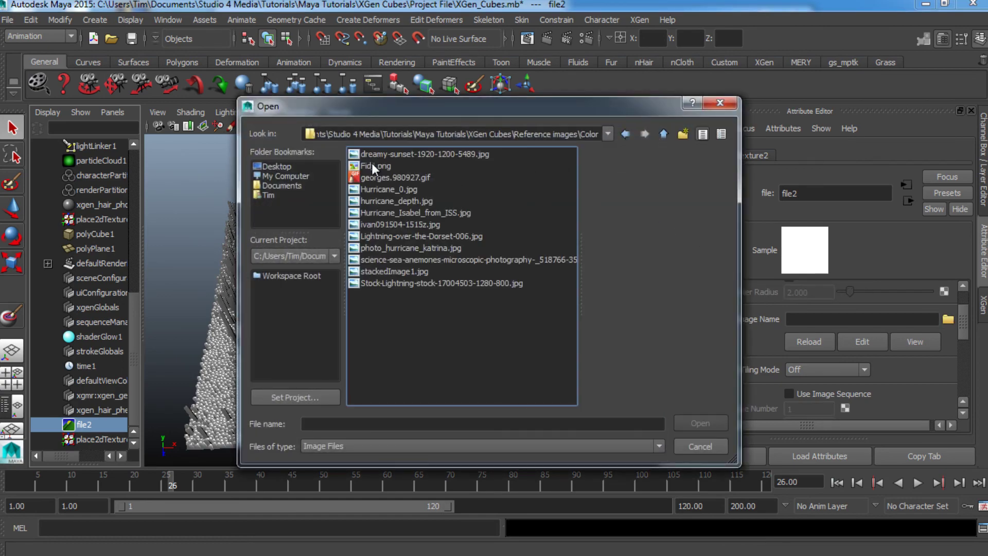
pyautogui.click(393, 224)
pyautogui.click(700, 421)
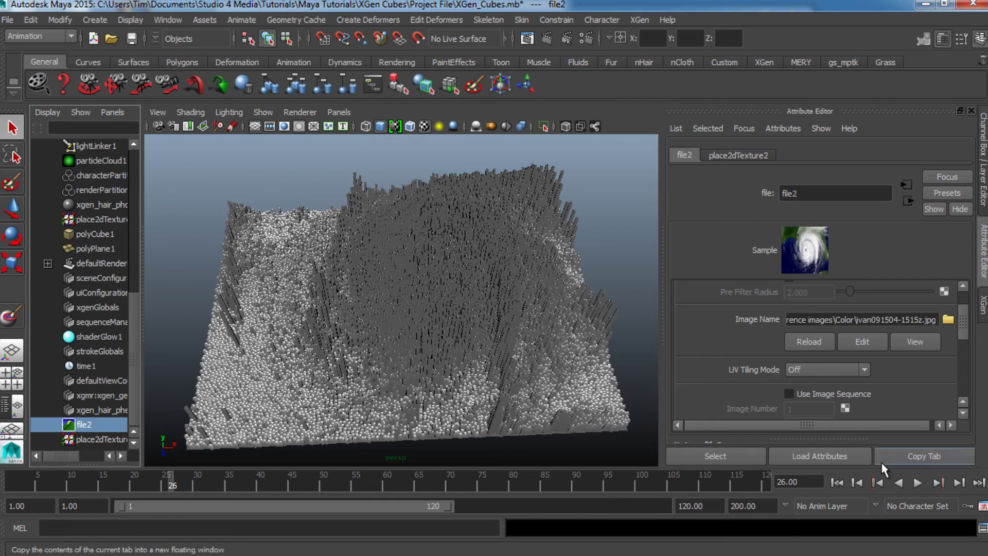
# Review the mental ray render of the colored hurricane columns at frame 34 and close the render window
pyautogui.keyDown('alt'); pyautogui.moveTo(560, 316); pyautogui.dragTo(555, 328); pyautogui.keyUp('alt')
pyautogui.click(983, 306)
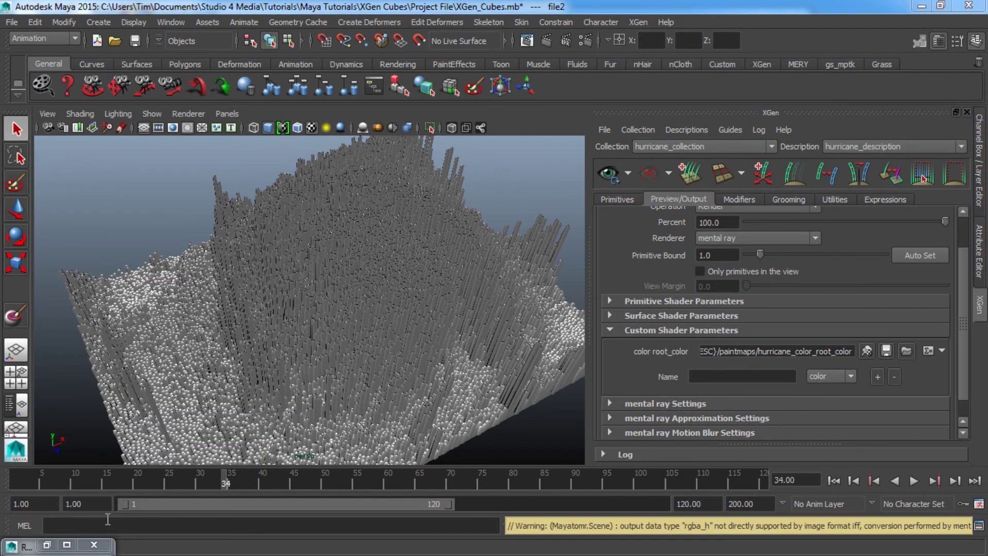
pyautogui.click(46, 546)
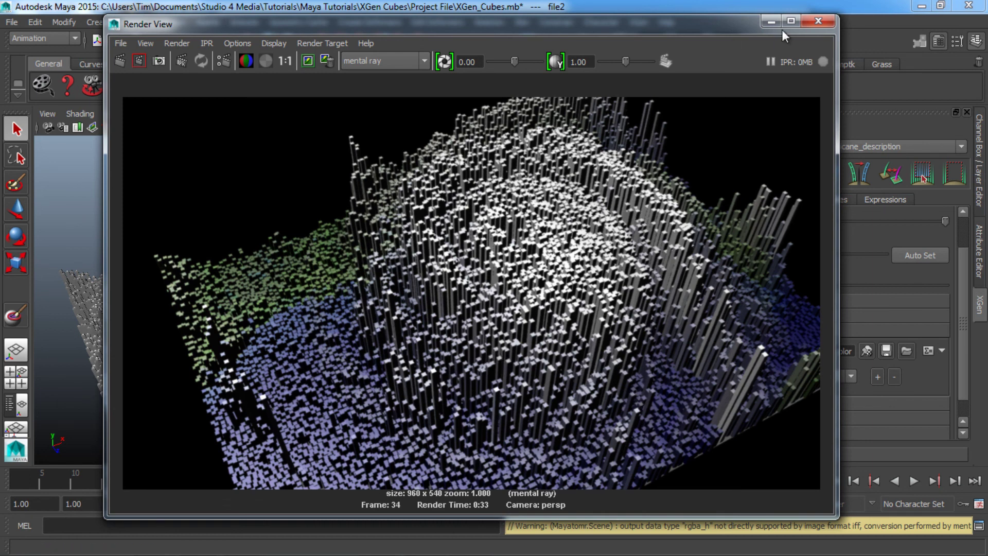
pyautogui.click(819, 21)
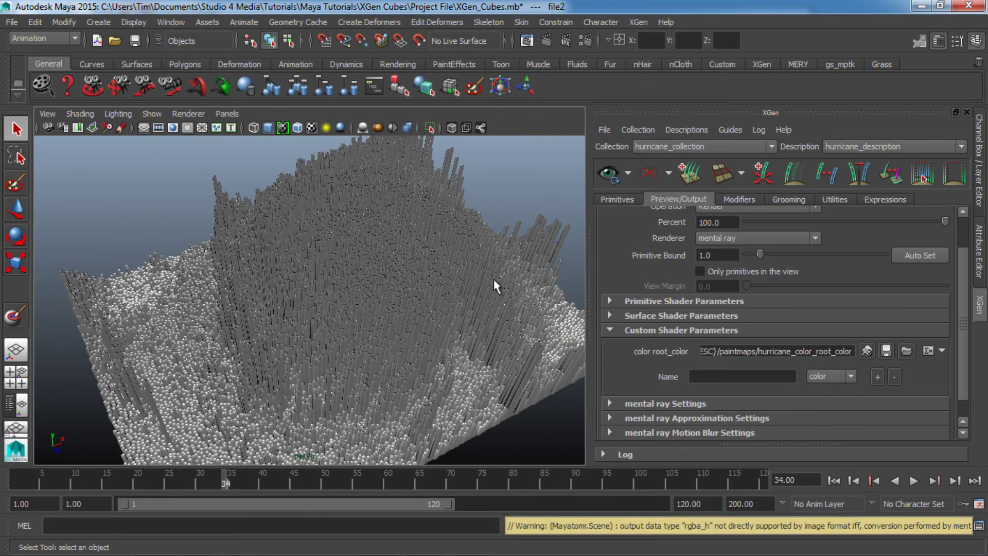
# Create a Physical Sun and Sky environment in the mental ray indirect lighting settings and close the render settings
pyautogui.click(981, 309)
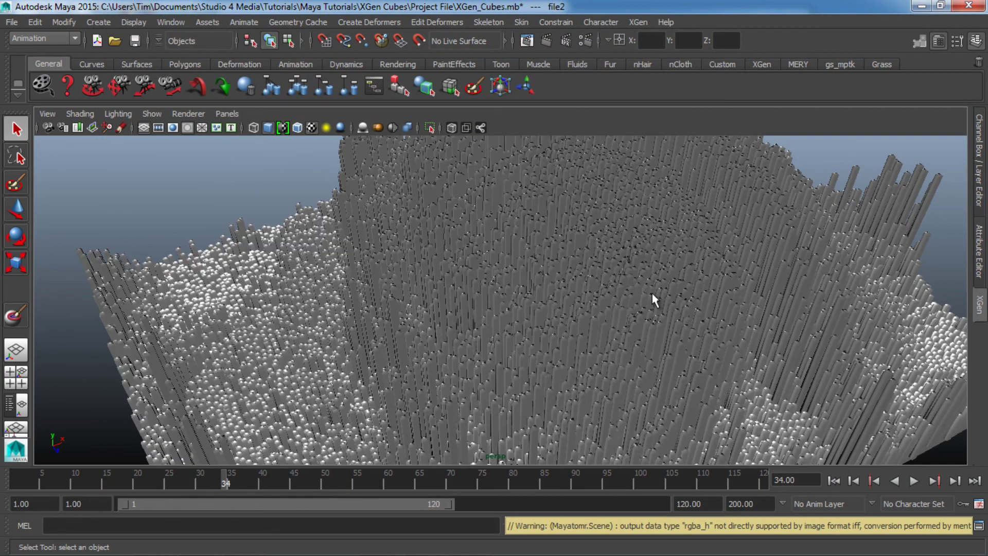
pyautogui.scroll(-2, 652, 293)
pyautogui.click(584, 39)
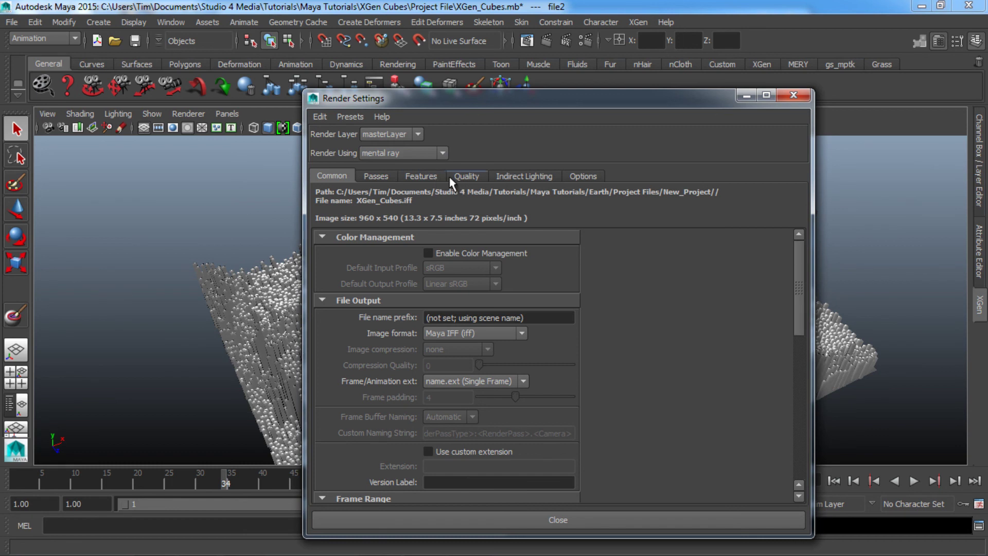
pyautogui.click(430, 179)
pyautogui.click(467, 177)
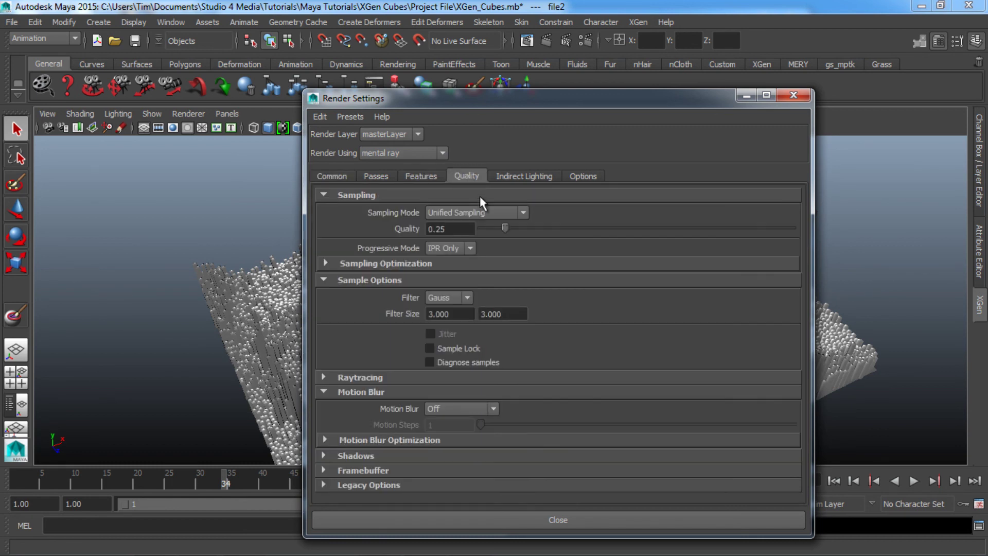
pyautogui.click(535, 176)
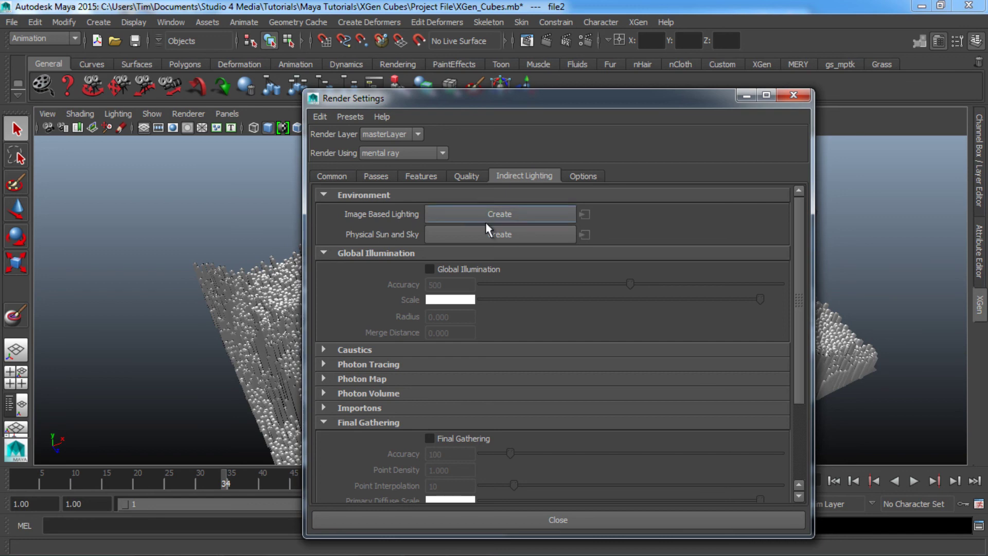
pyautogui.click(475, 231)
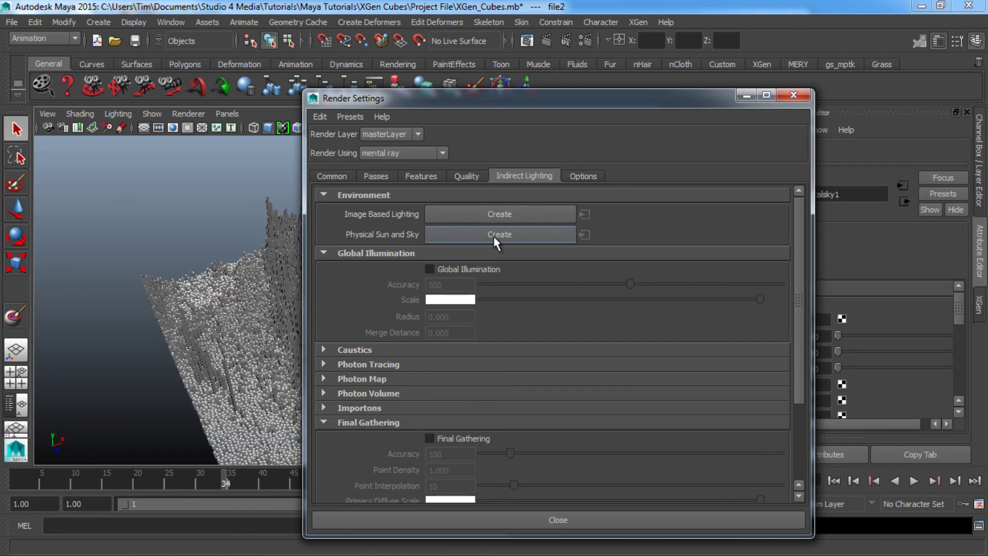
pyautogui.click(502, 518)
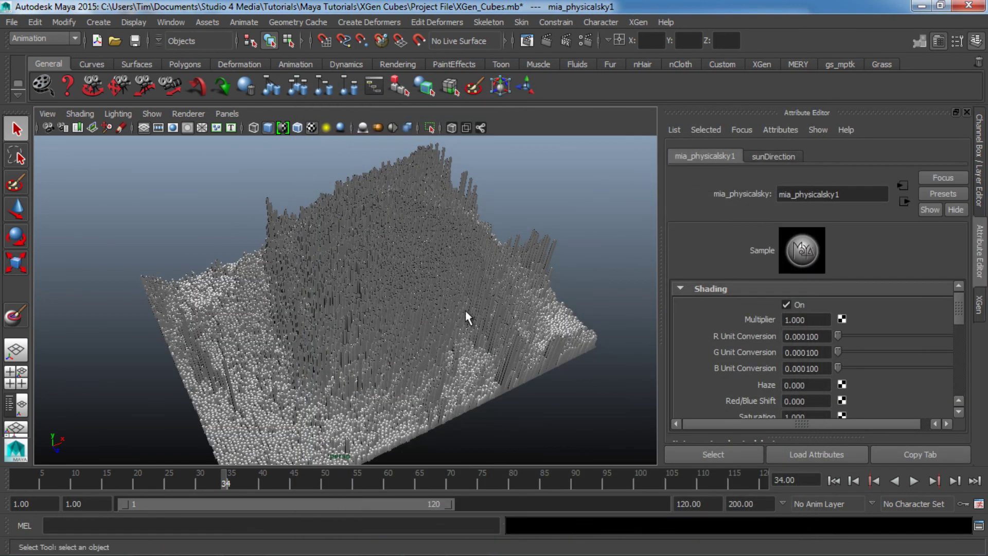
# Deselect the sky node and render a close perspective view of the hurricane columns at frame 34
pyautogui.click(585, 227)
pyautogui.keyDown('alt'); pyautogui.moveTo(335, 348); pyautogui.dragTo(499, 330, button='right'); pyautogui.keyUp('alt')
pyautogui.keyDown('alt'); pyautogui.moveTo(498, 331); pyautogui.dragTo(504, 310); pyautogui.keyUp('alt')
pyautogui.keyDown('alt'); pyautogui.moveTo(355, 342); pyautogui.dragTo(408, 263, button='middle'); pyautogui.keyUp('alt')
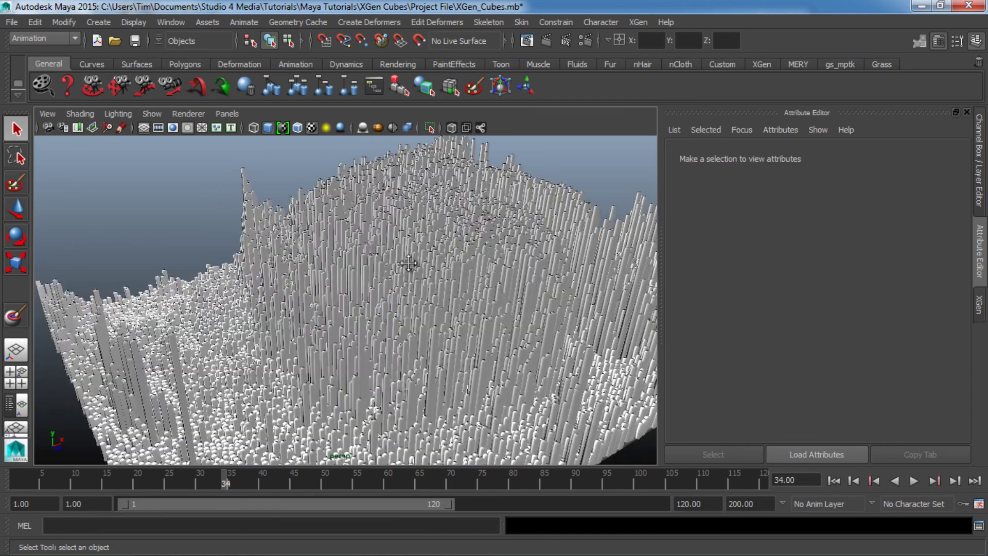
pyautogui.keyDown('alt'); pyautogui.moveTo(409, 263); pyautogui.dragTo(381, 298); pyautogui.keyUp('alt')
pyautogui.keyDown('alt'); pyautogui.moveTo(382, 298); pyautogui.dragTo(467, 271, button='right'); pyautogui.keyUp('alt')
pyautogui.keyDown('alt'); pyautogui.moveTo(467, 271); pyautogui.dragTo(489, 278, button='middle'); pyautogui.keyUp('alt')
pyautogui.click(549, 37)
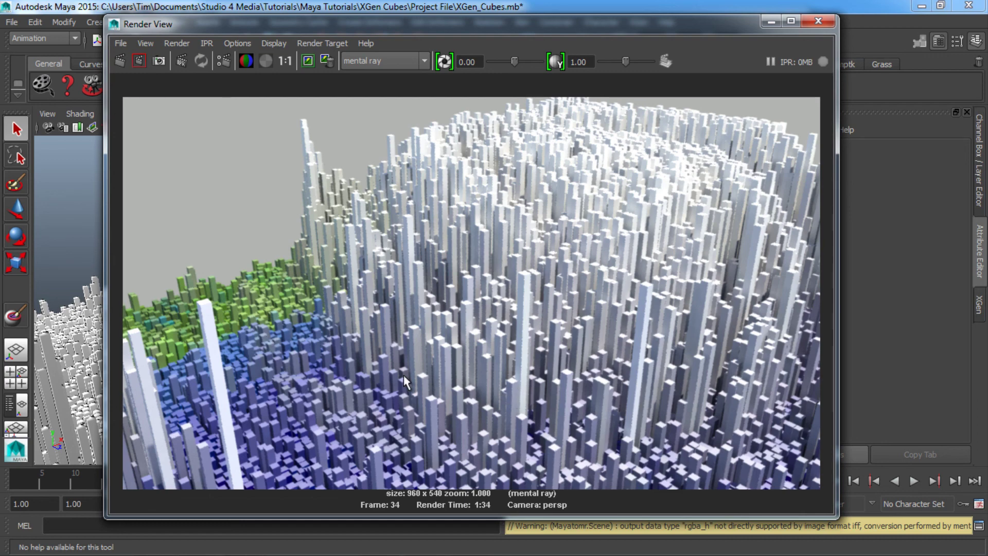
# Examine the colors and lighting of the columns in the finished sun-and-sky render
pyautogui.scroll(2, 403, 375)
pyautogui.scroll(-1, 402, 375)
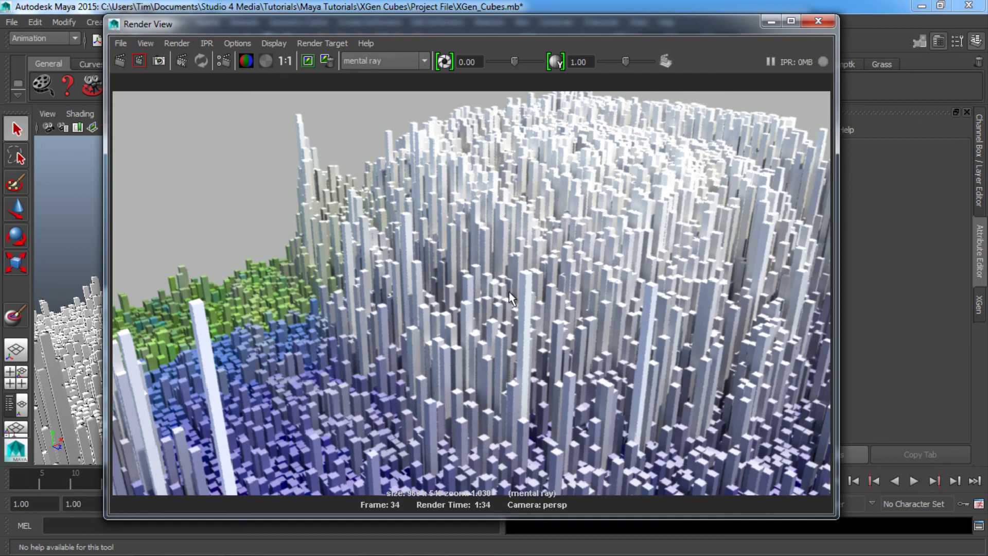
pyautogui.scroll(-1, 551, 298)
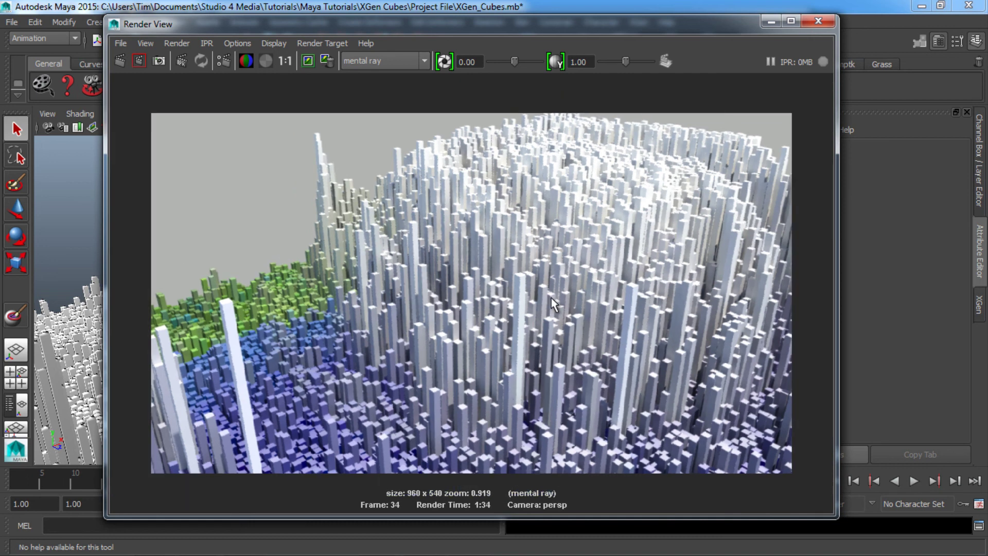
pyautogui.scroll(1, 578, 258)
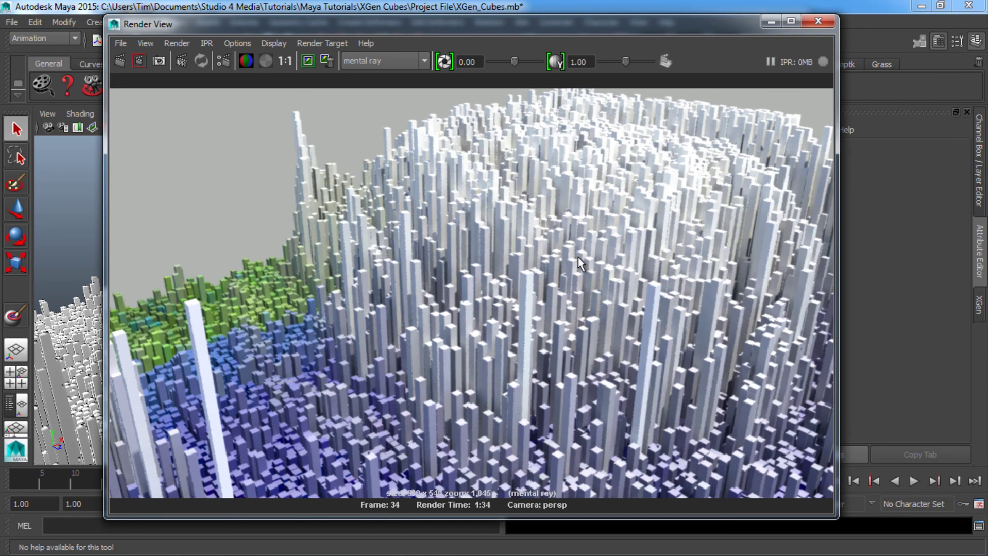